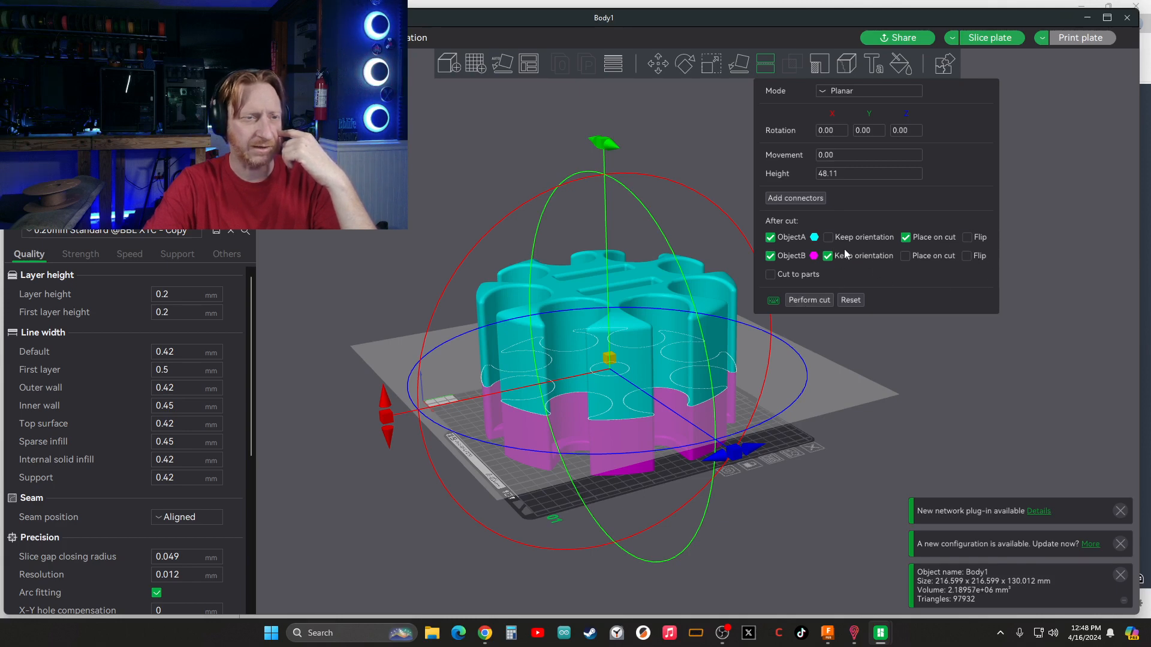
- Perform the planar cut at 48.11 mm height and delete the resulting piece with the two slots
click(822, 303)
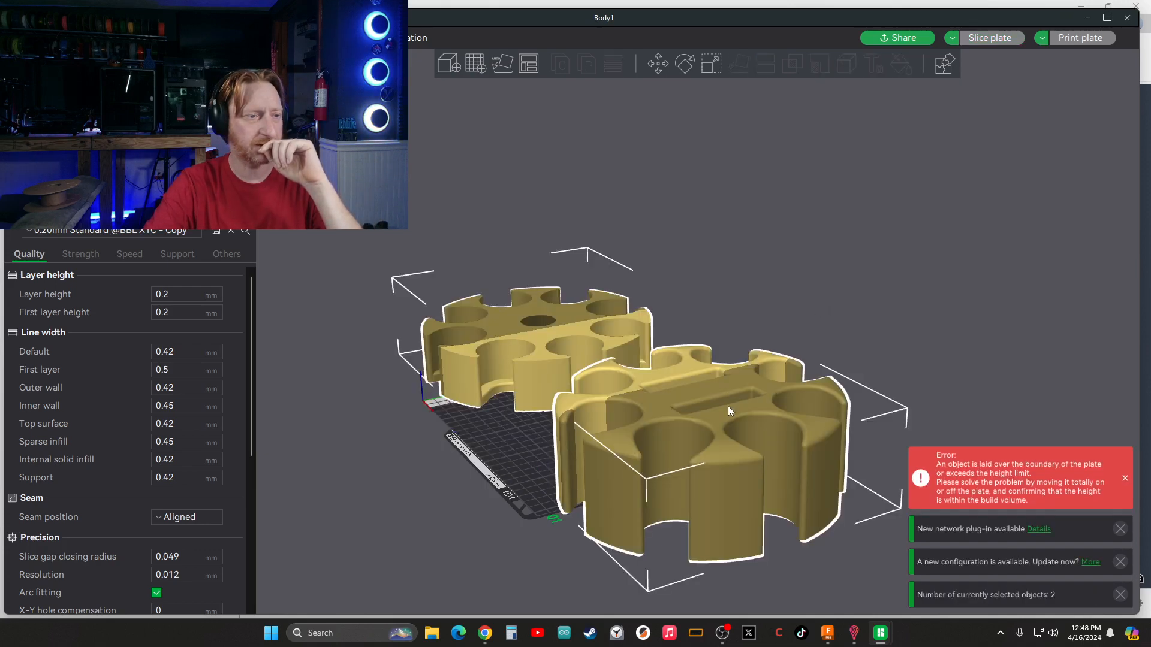
middle_drag(804, 227, 786, 213)
drag(785, 213, 793, 241)
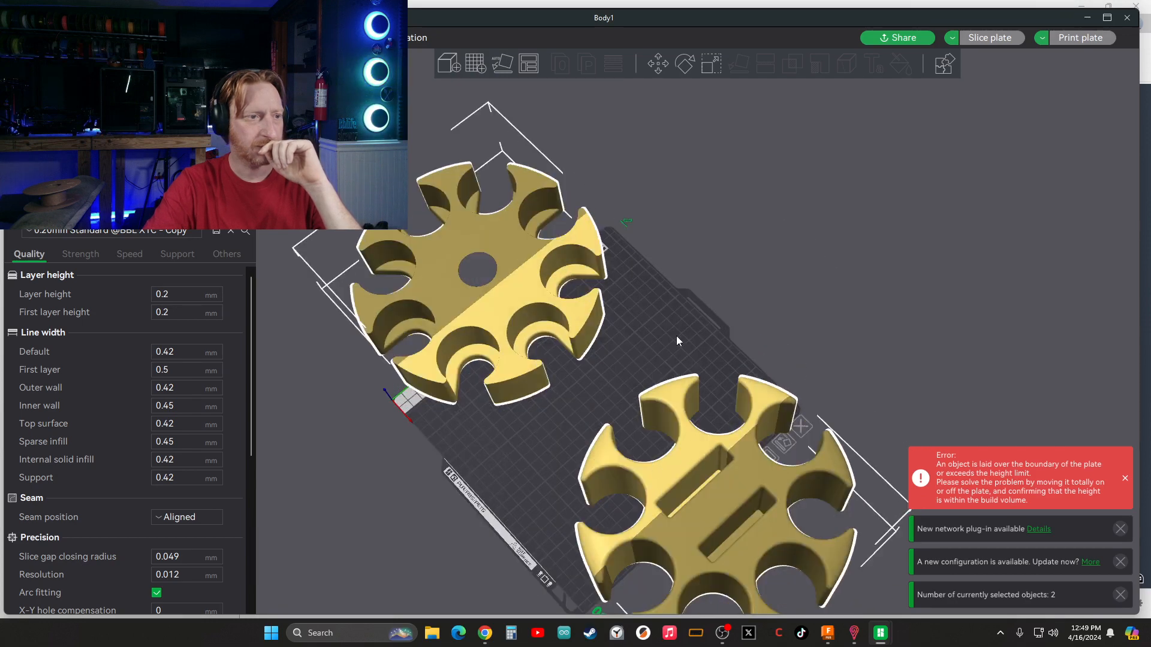
click(526, 455)
right_click(527, 416)
key(Escape)
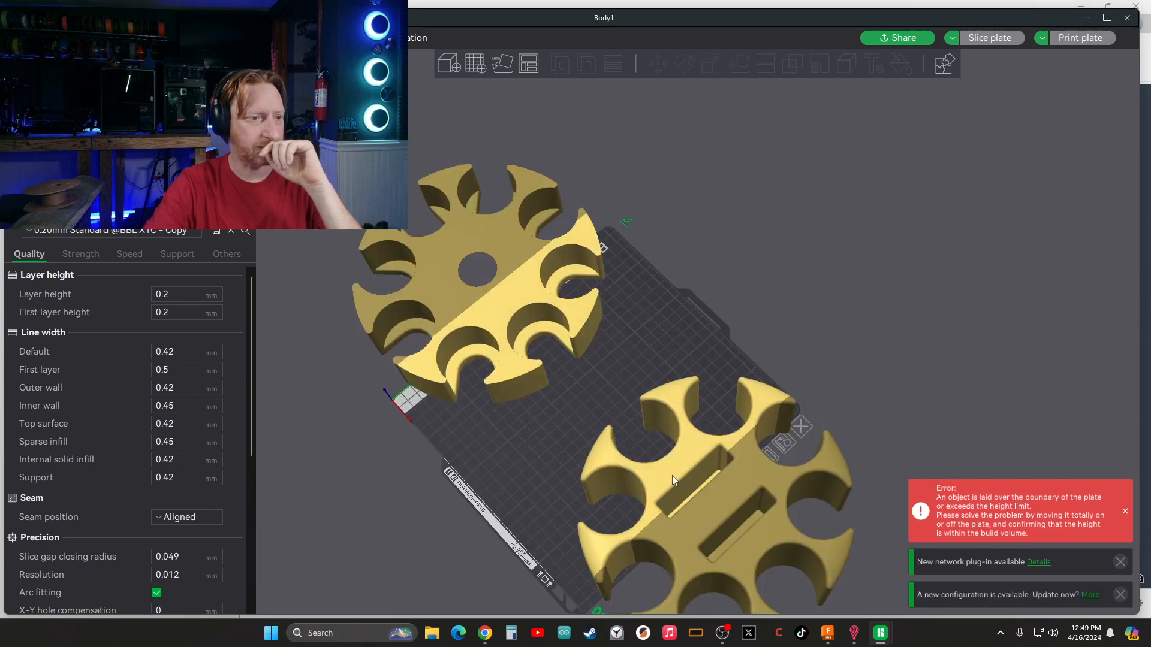
click(685, 455)
key(Delete)
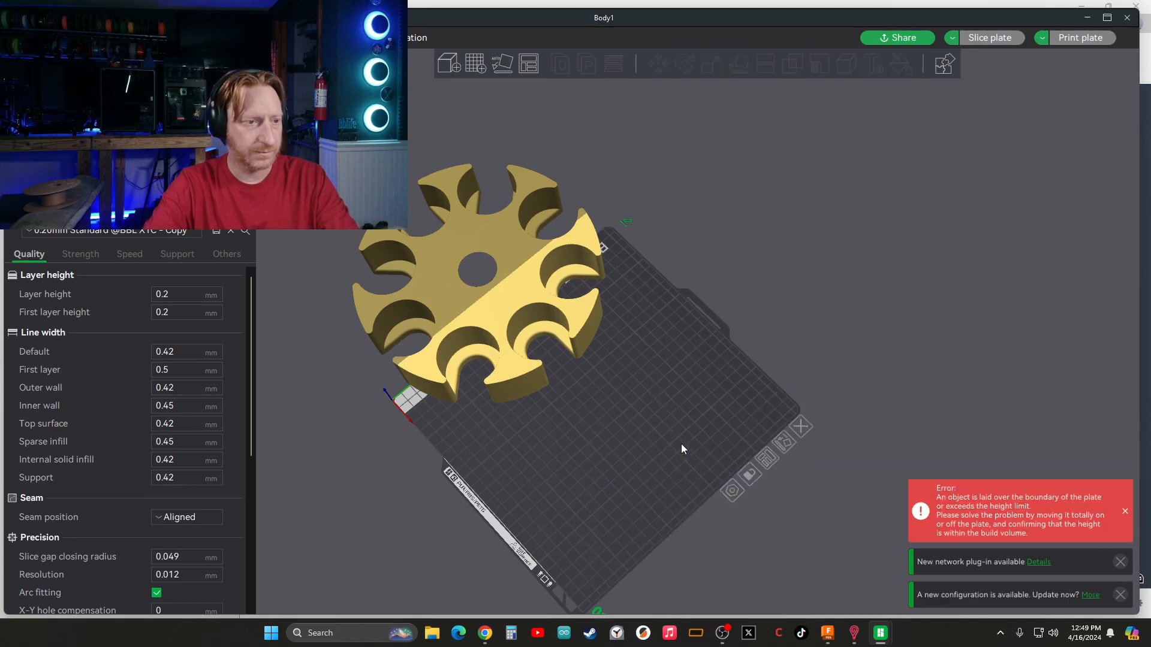
- Center the remaining piece with the round middle hole on the build plate
click(606, 401)
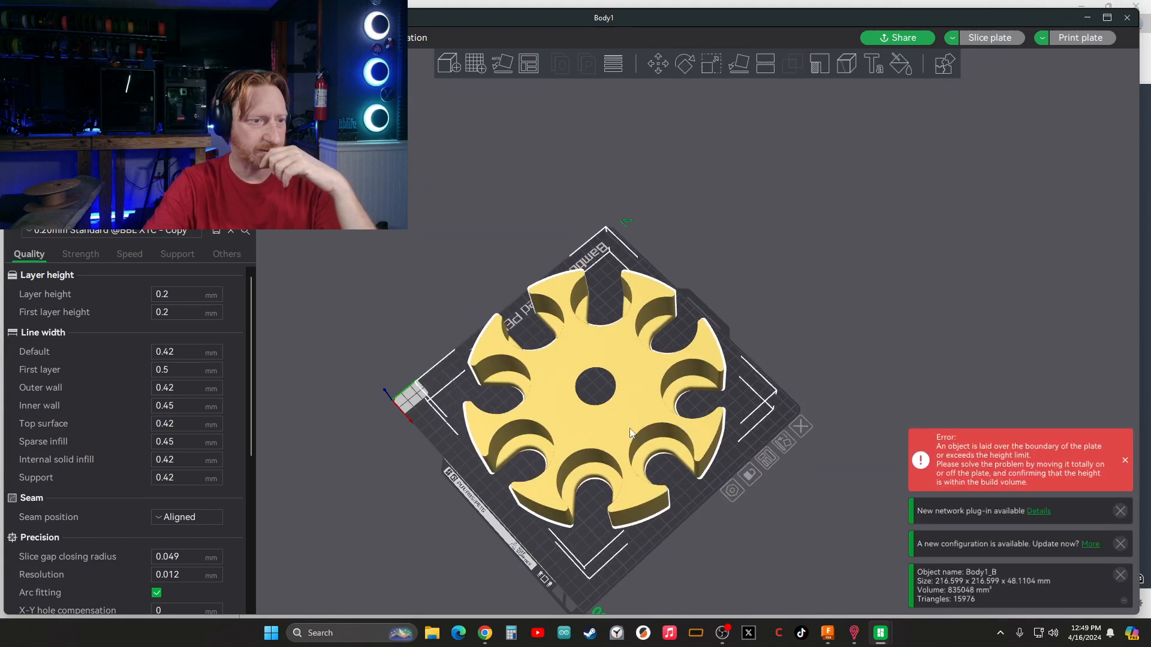
right_click(624, 420)
key(Escape)
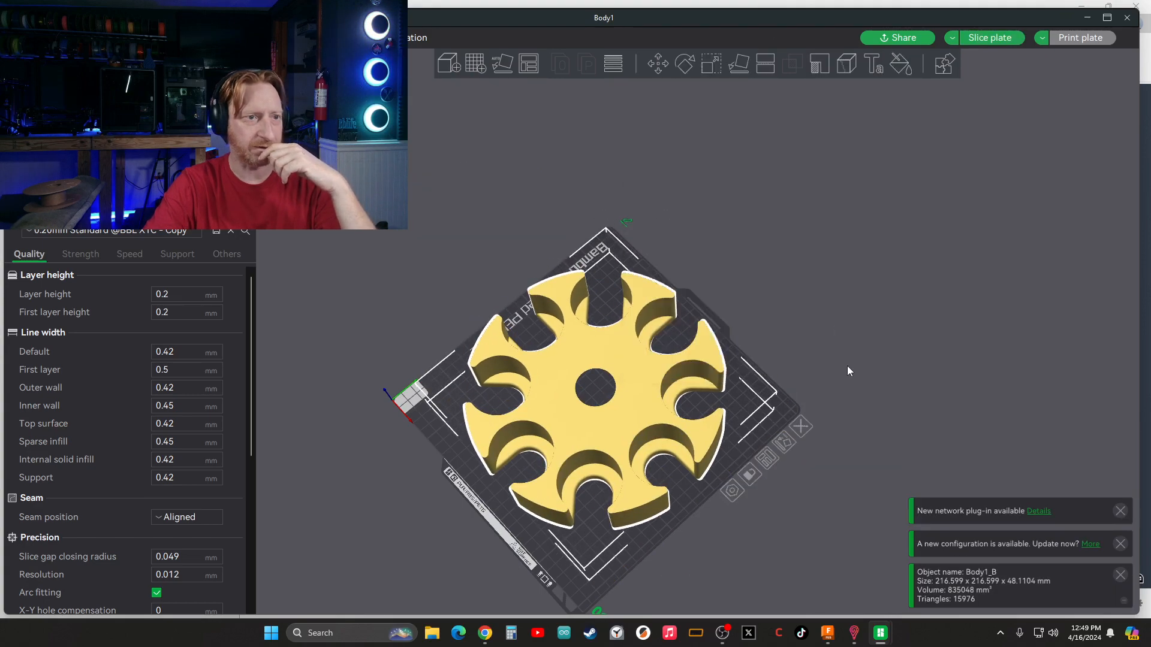
- Cut the centered piece with a horizontal plane at 47.06 mm height, just below its upper face
click(770, 68)
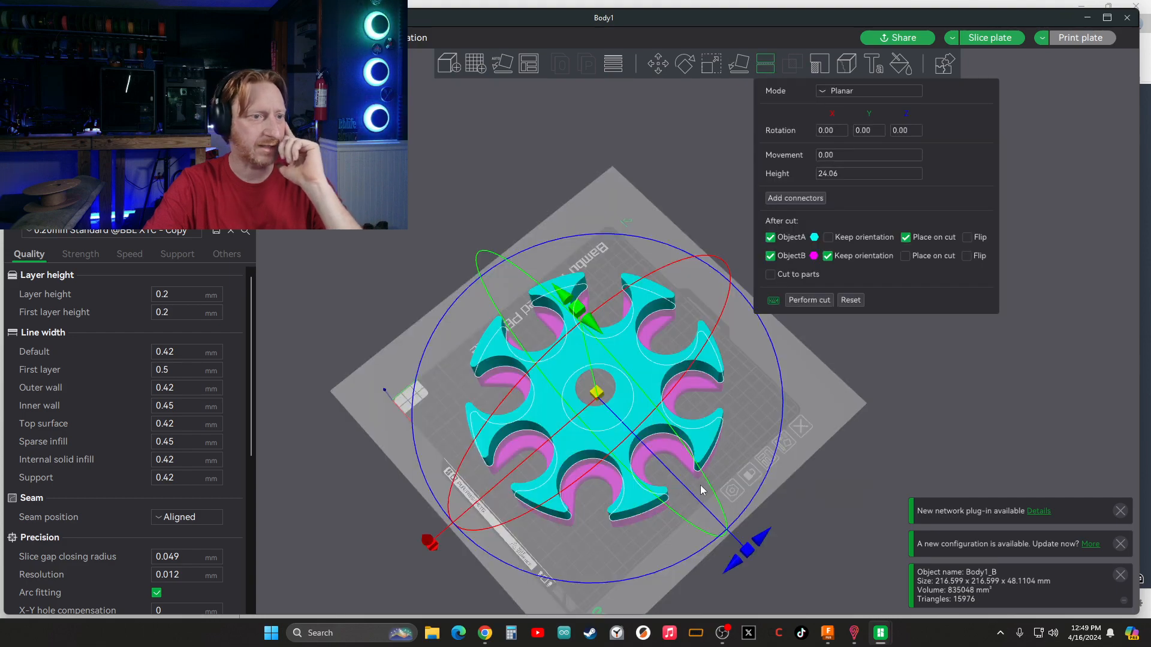
drag(800, 508, 635, 399)
scroll(634, 395, up, 5)
scroll(634, 396, down, 4)
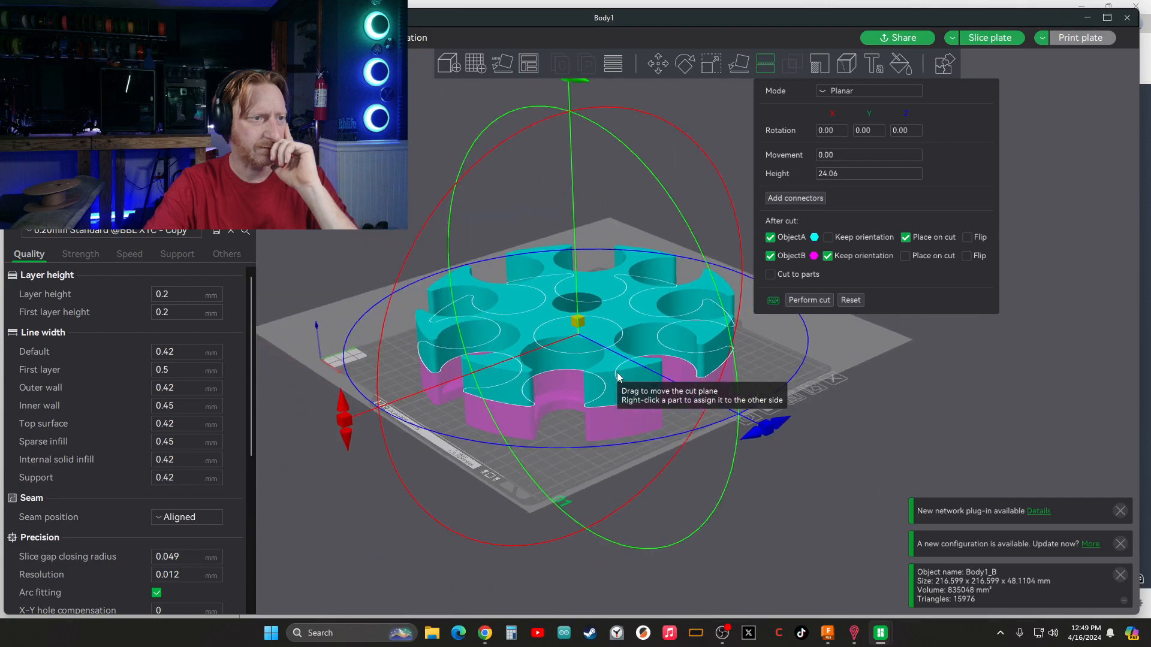
scroll(489, 314, up, 6)
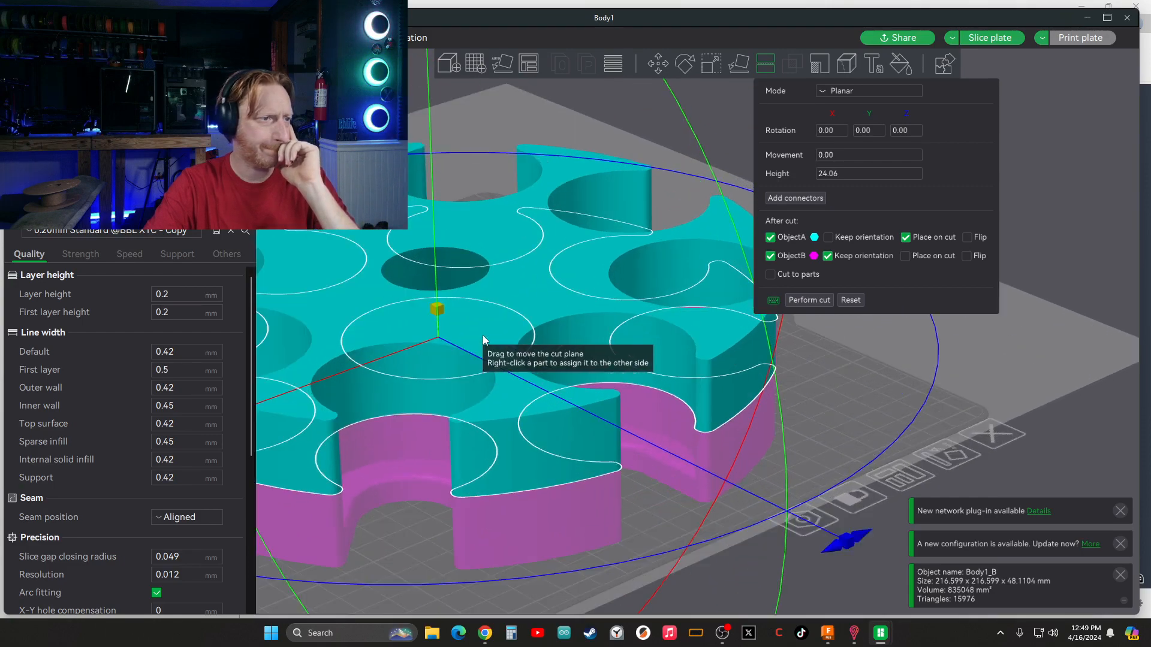
drag(435, 312, 430, 232)
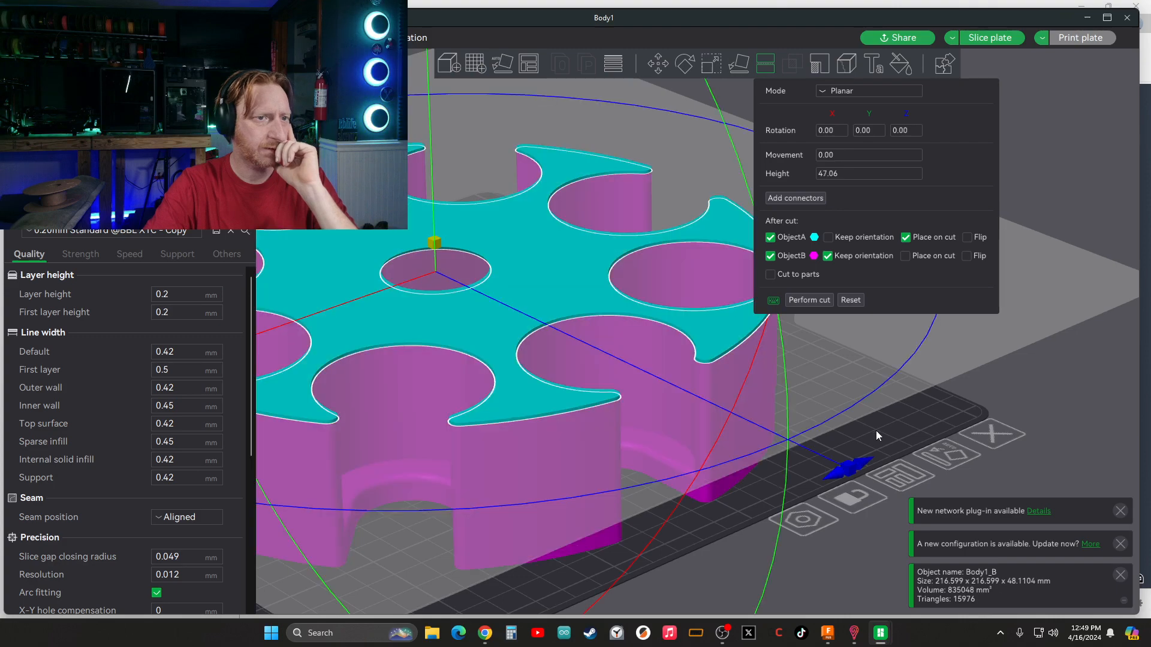
key(Return)
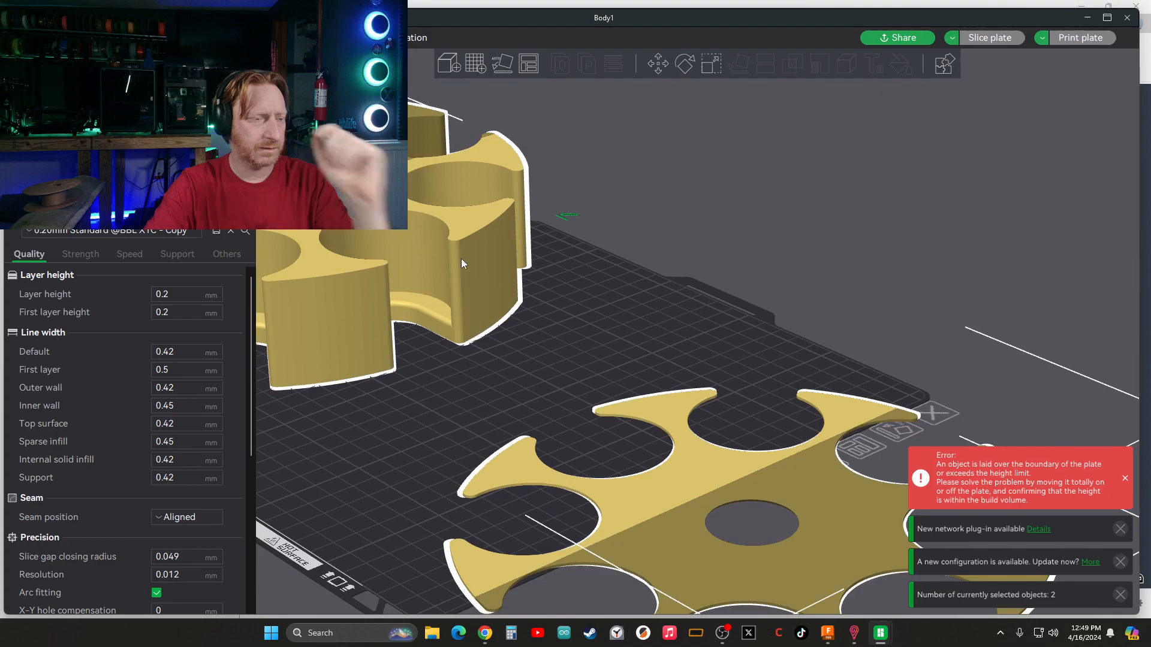
- Delete the thick piece left over from the second cut
click(682, 341)
click(462, 250)
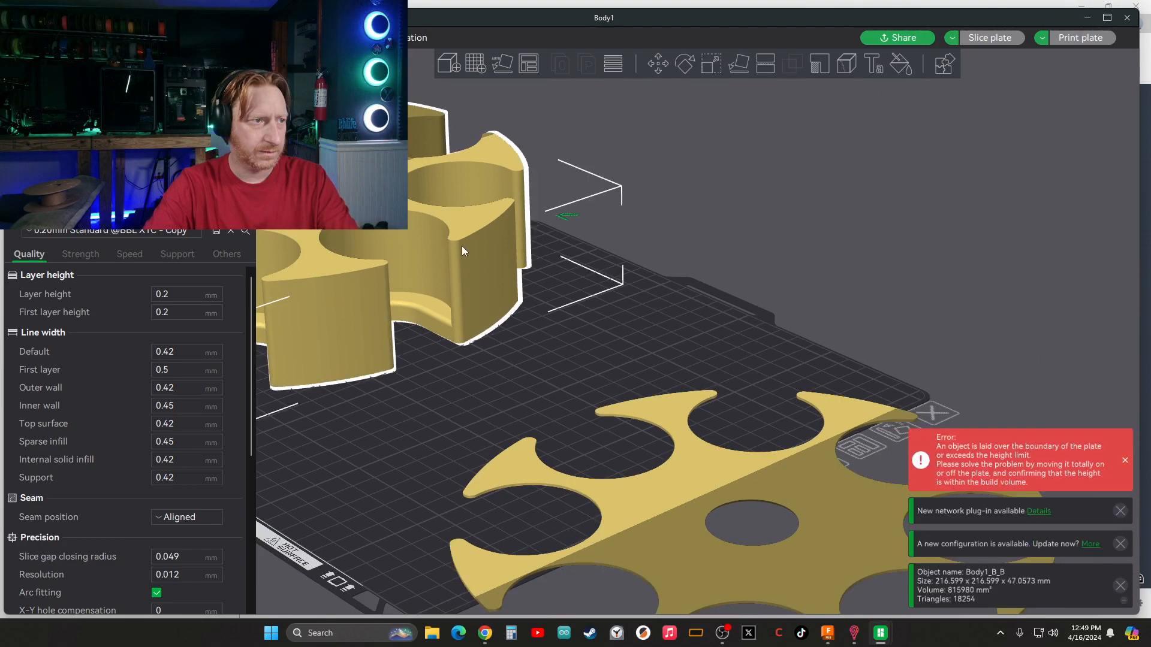
key(Delete)
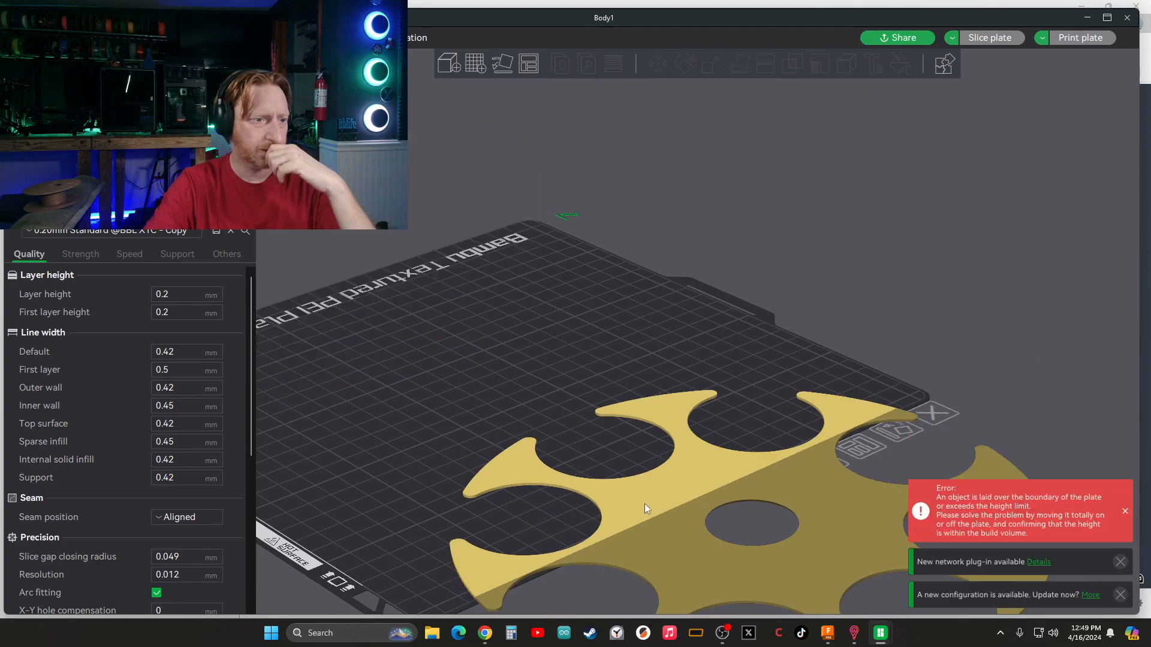
- Center the thin slice on the build plate
click(647, 504)
right_click(647, 501)
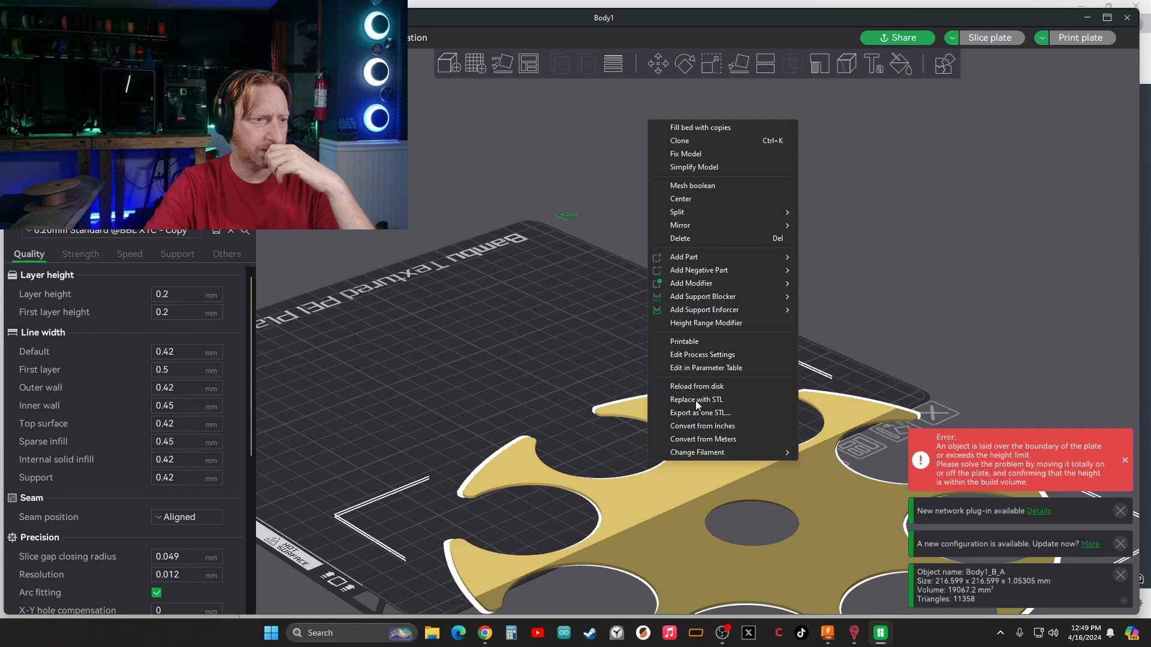
click(686, 200)
- Examine the thin slice's outline and cutouts on the plate from several angles and distances
drag(890, 379, 813, 419)
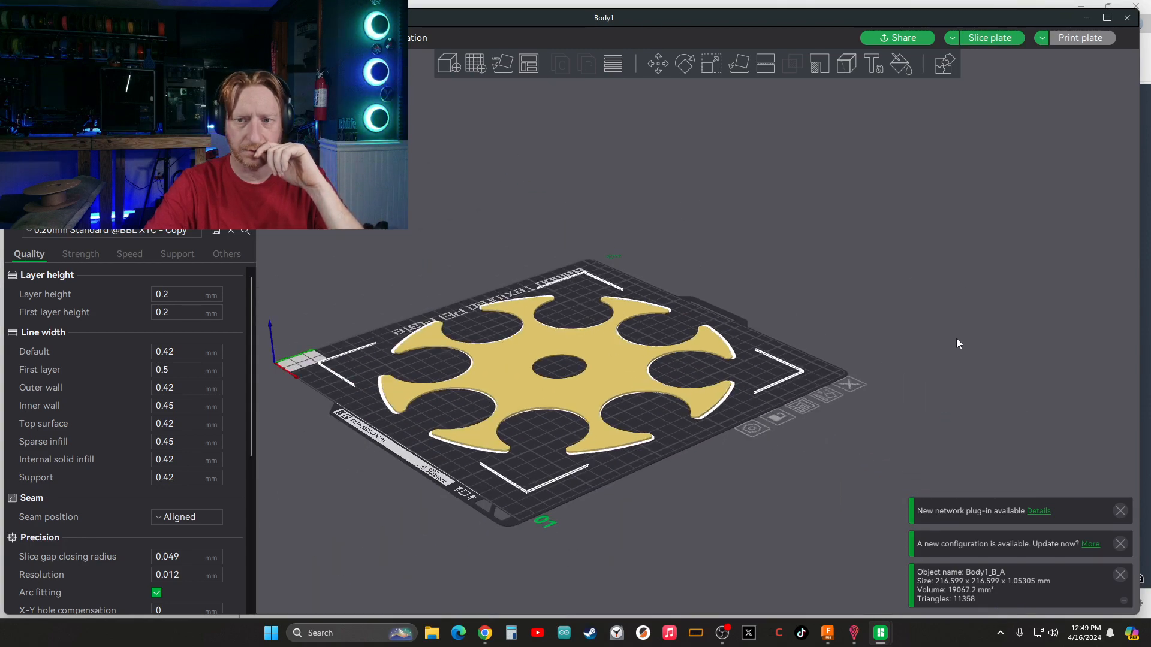
drag(957, 338, 966, 340)
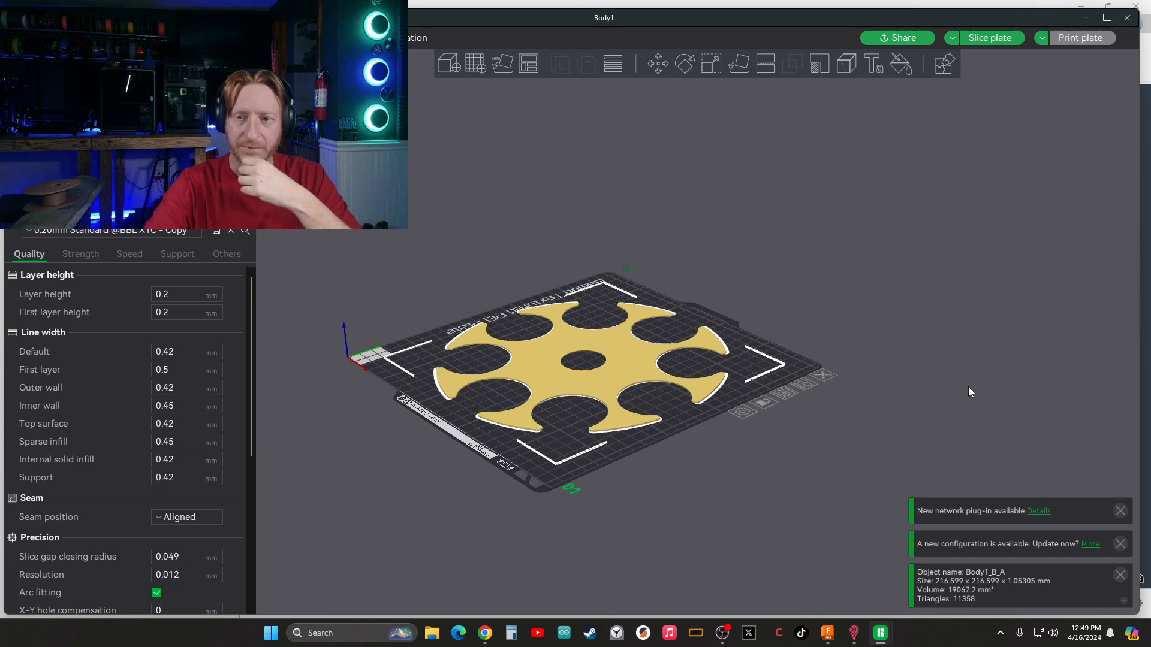
drag(720, 471, 768, 475)
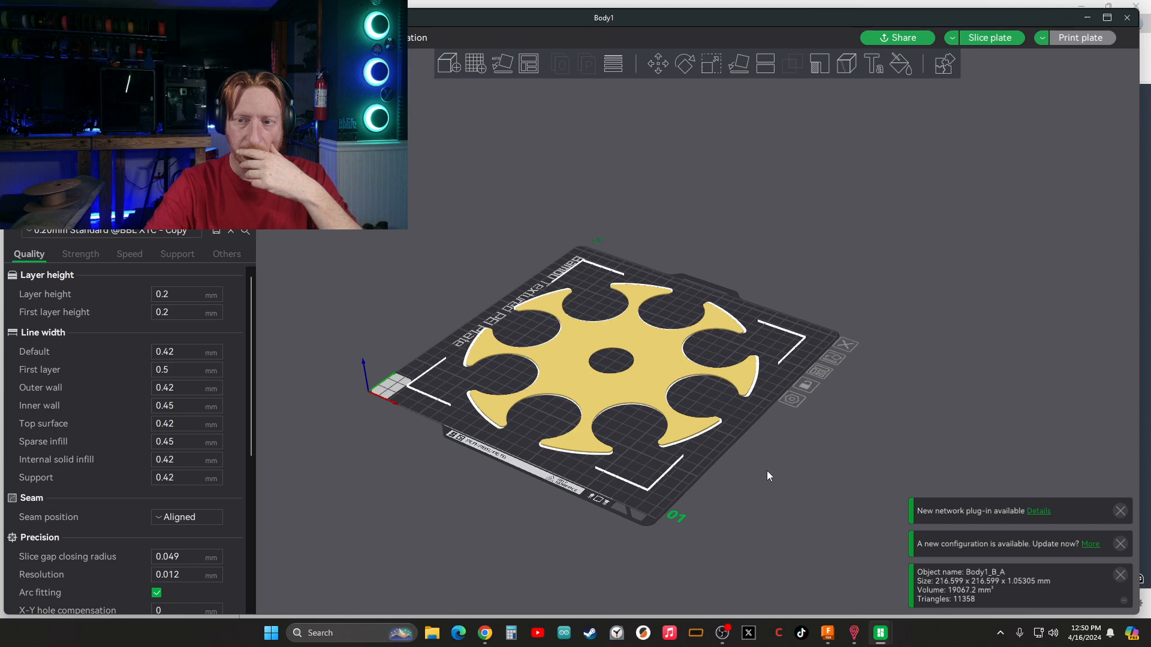
scroll(632, 386, up, 2)
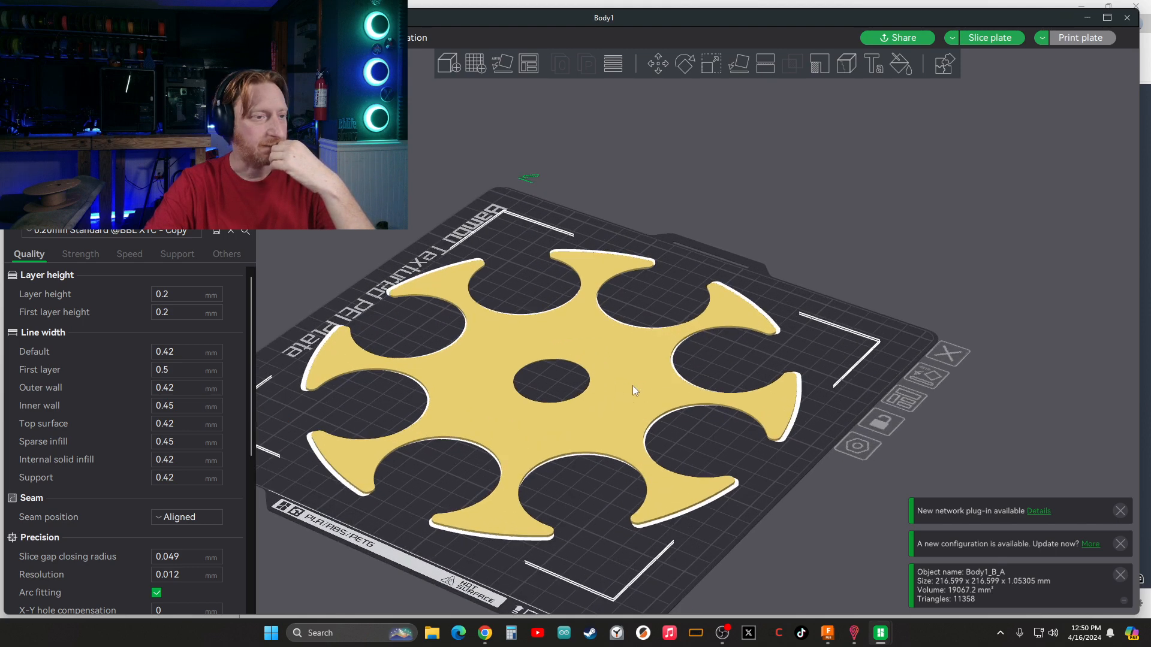
scroll(636, 390, up, 2)
scroll(732, 510, up, 2)
drag(742, 538, 744, 450)
scroll(725, 436, up, 4)
scroll(705, 397, down, 4)
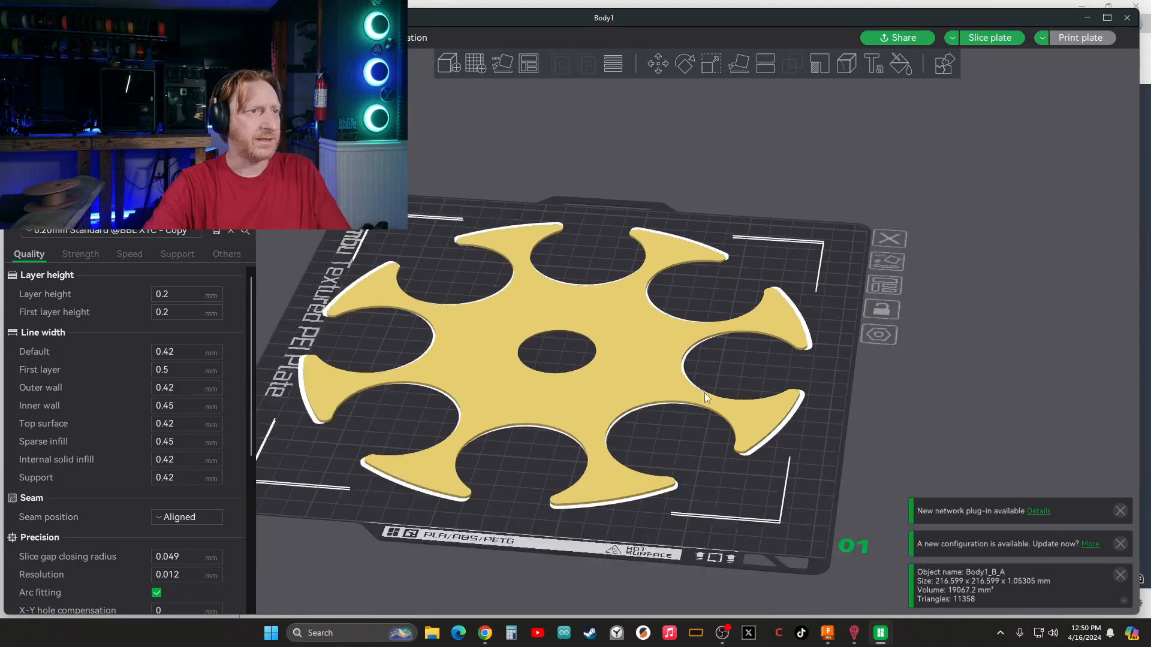
- Turn off uniform scaling for the thin slice and set its X scale to 102%
click(707, 65)
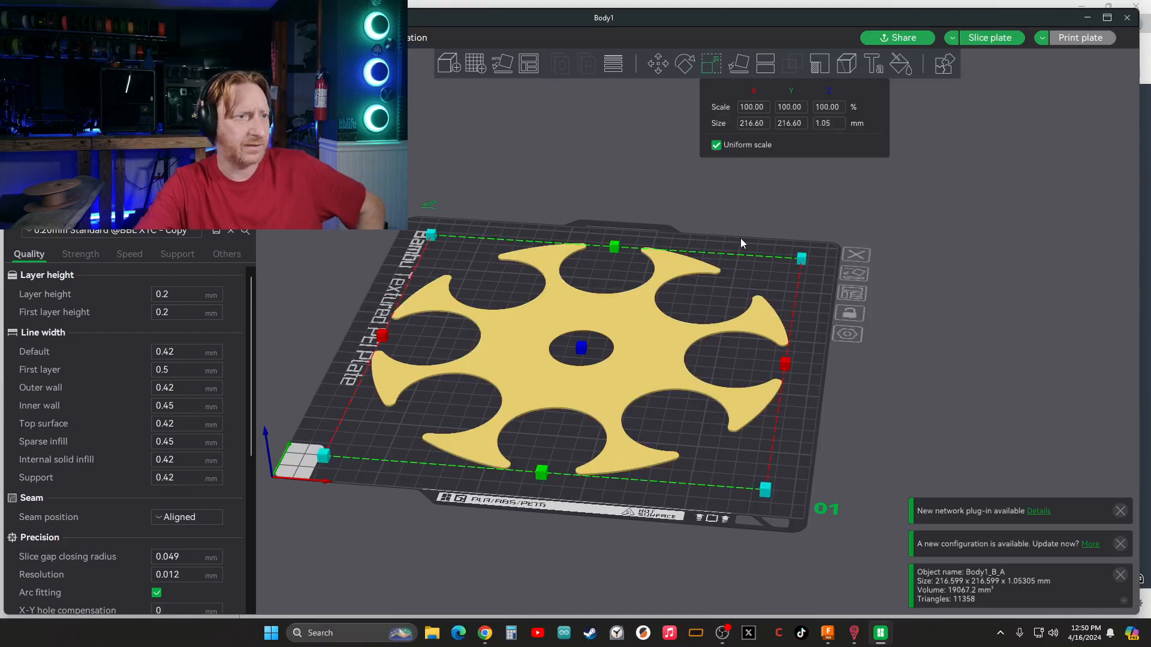
click(716, 145)
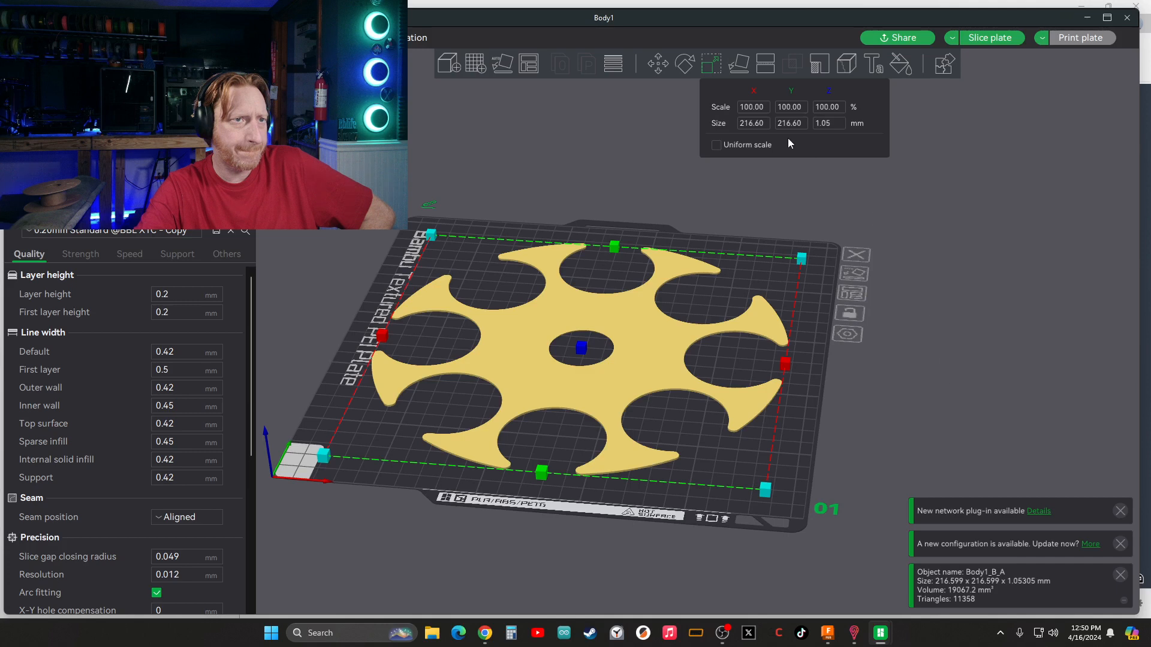
click(747, 109)
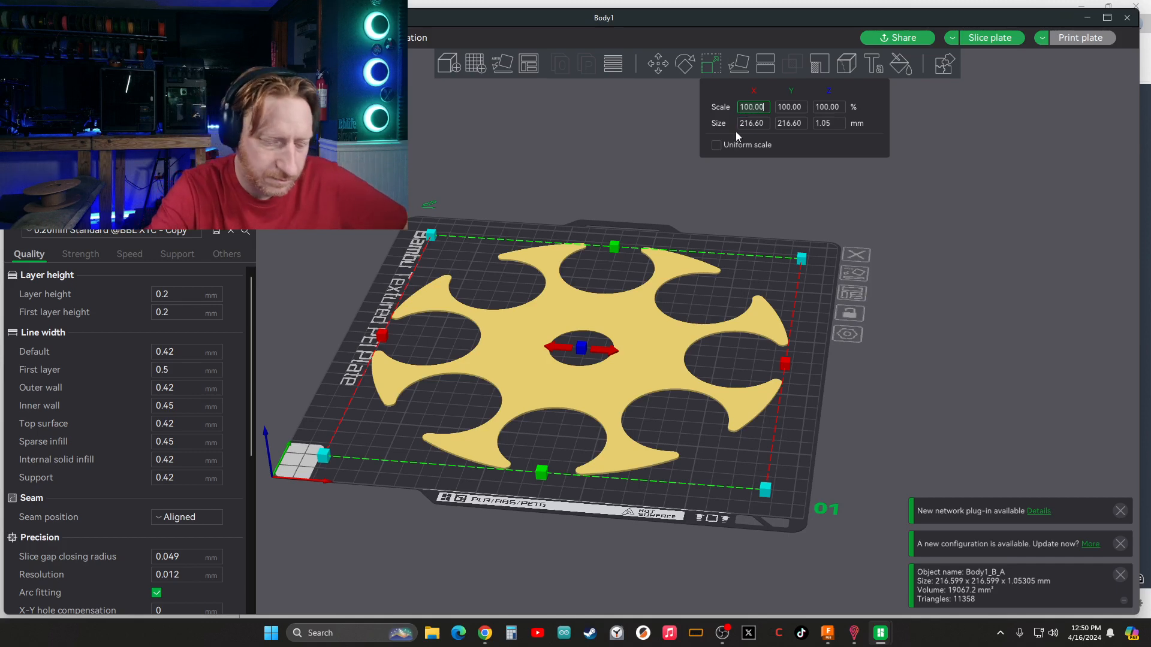
text(102)
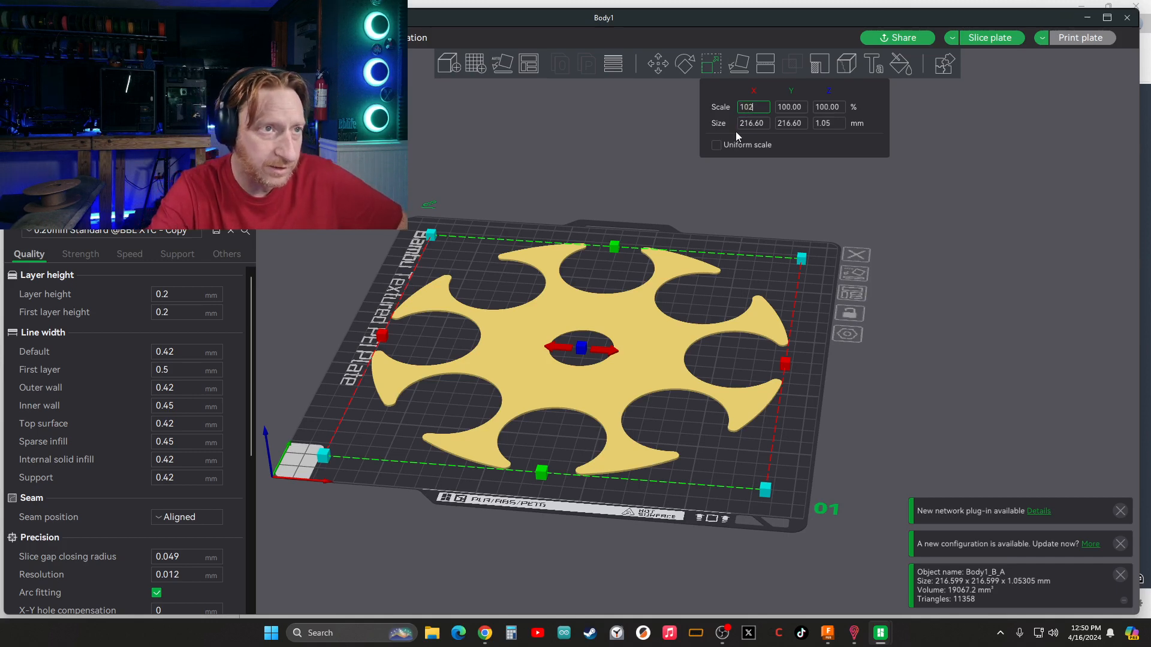
key(Return)
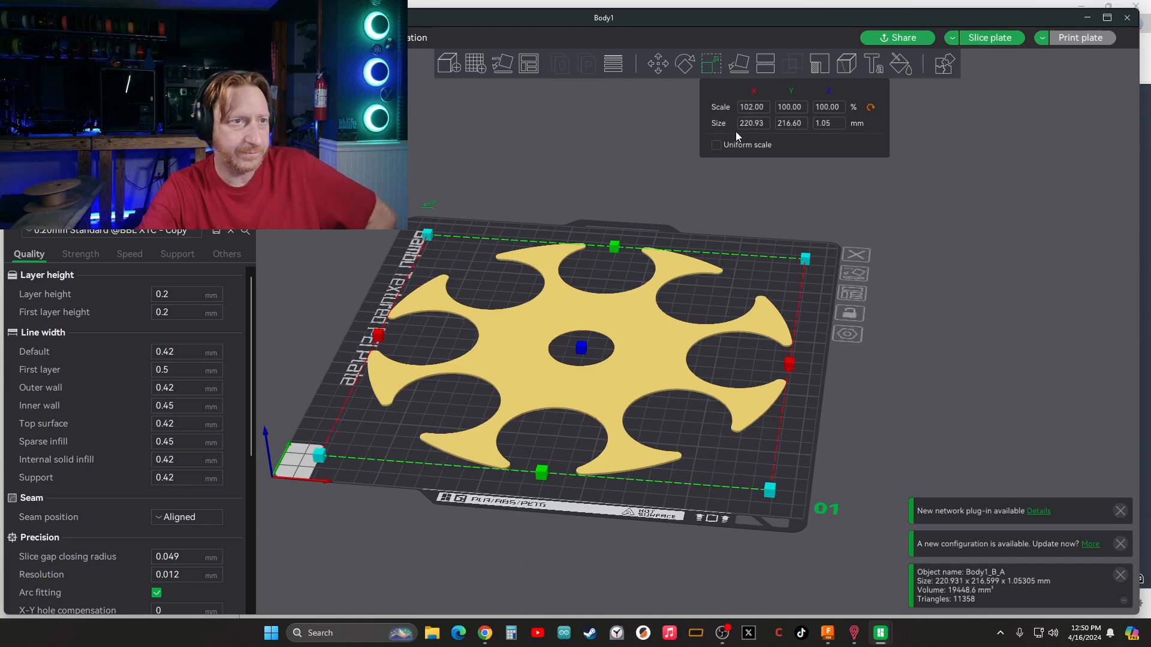
- Set the thin slice's X scale to 104%
click(753, 108)
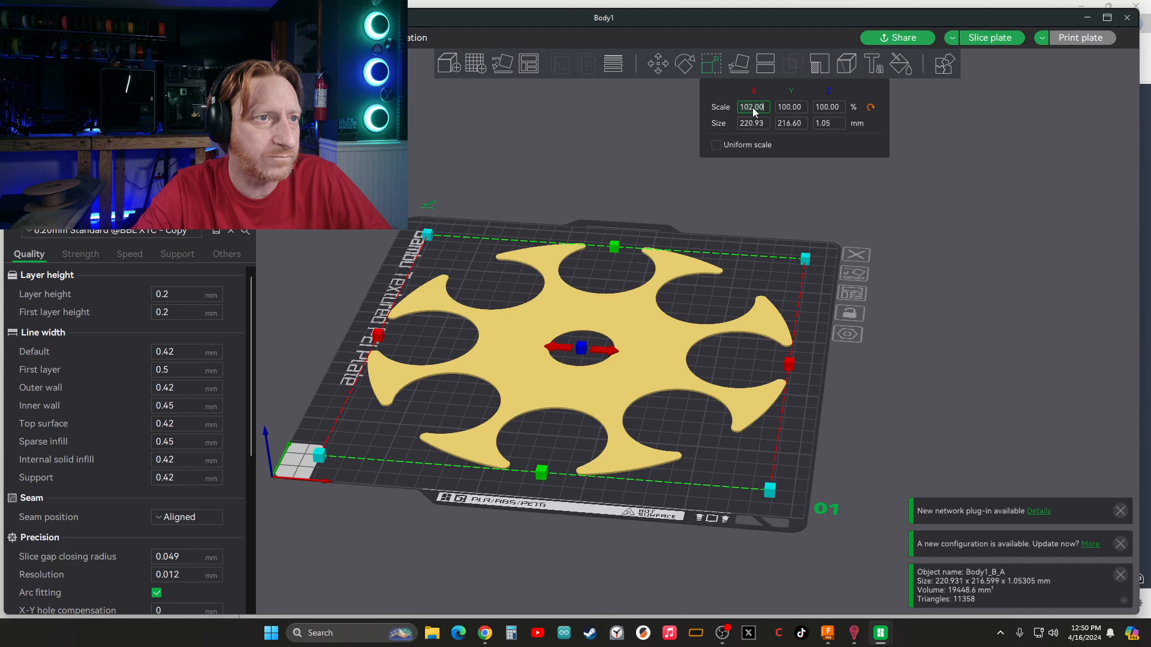
text(104)
key(BackSpace)
key(BackSpace)
key(BackSpace)
key(BackSpace)
key(BackSpace)
key(BackSpace)
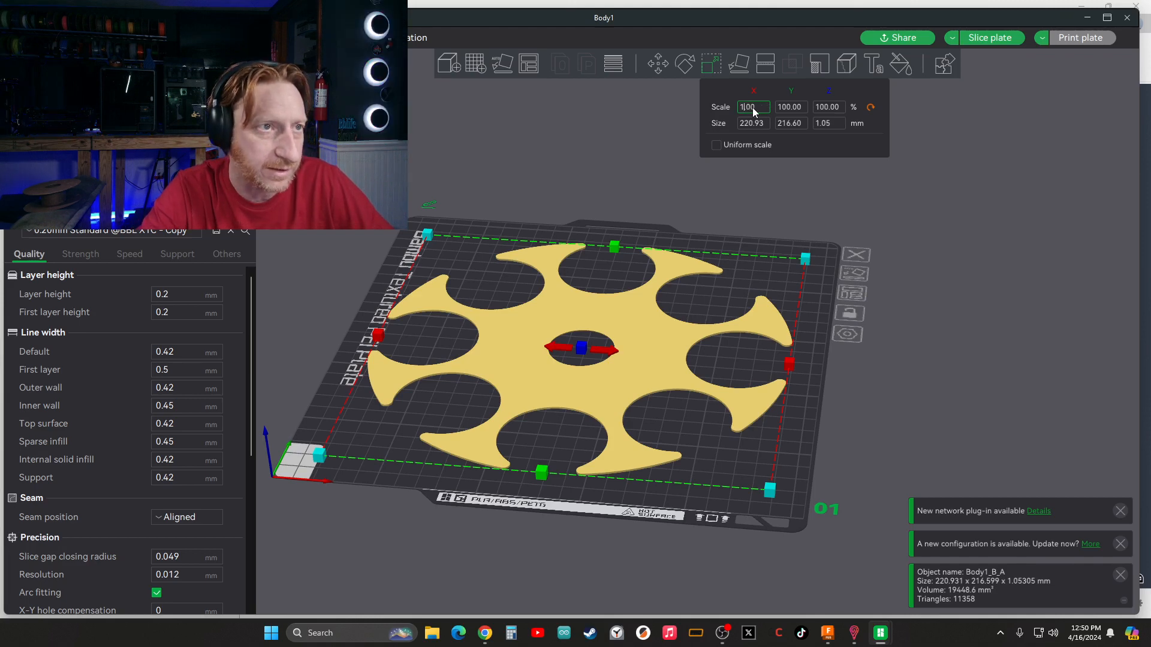
text(1)
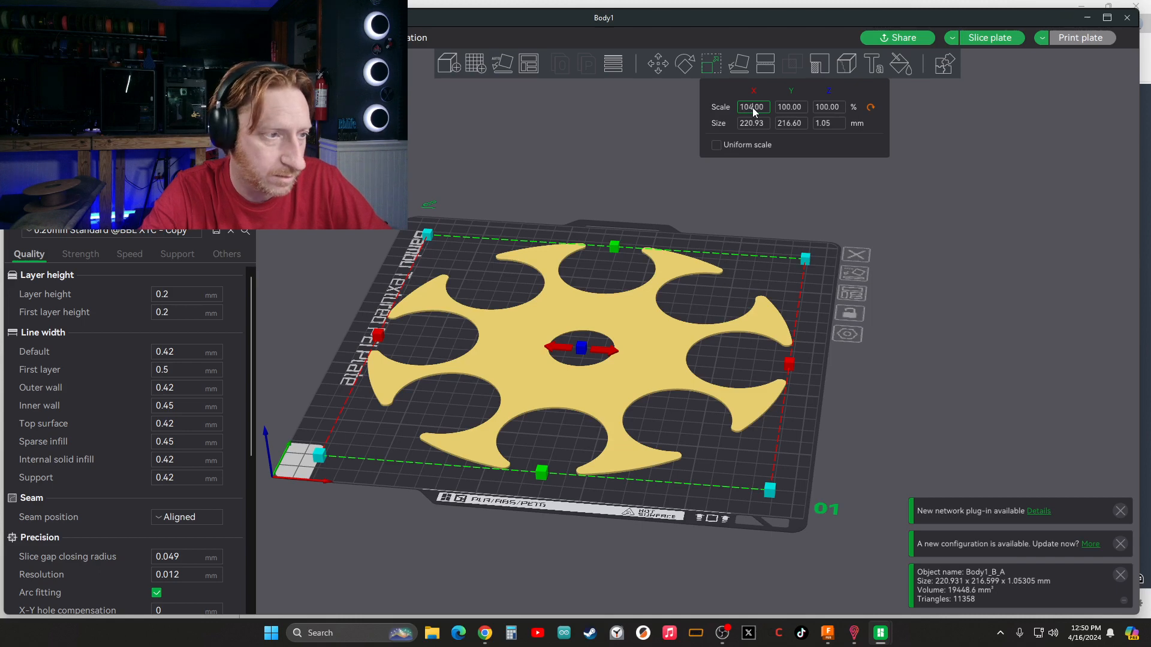
key(Return)
- Set the thin slice's Y scale to 104% and finish scaling
click(789, 109)
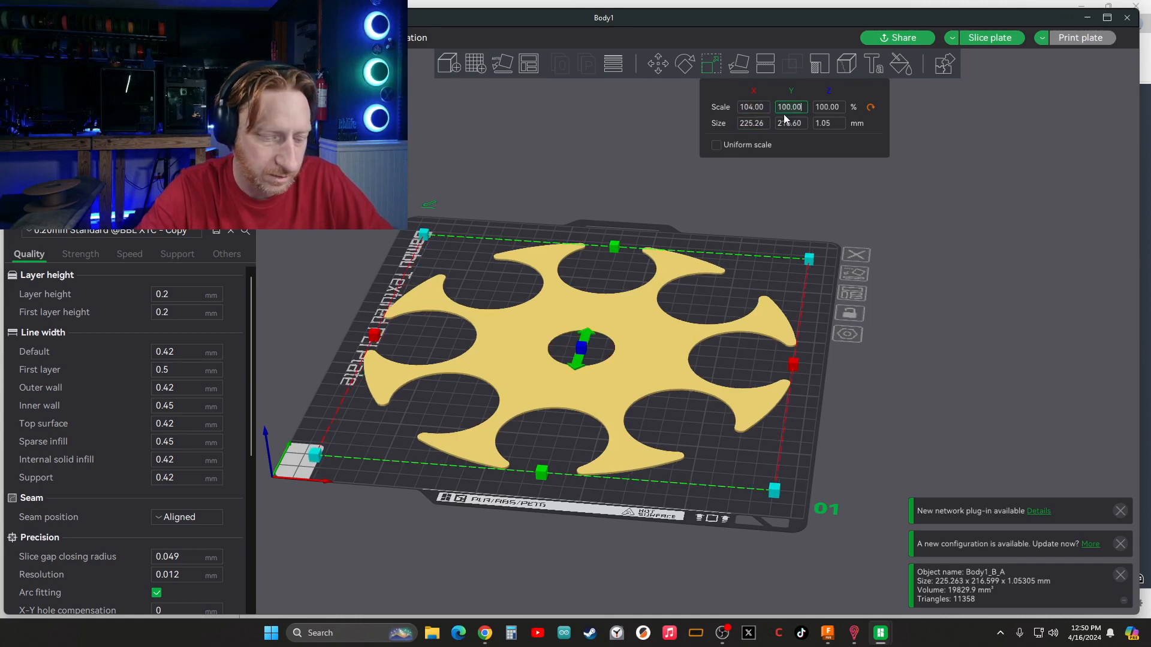
key(ctrl+a)
text(104)
key(Return)
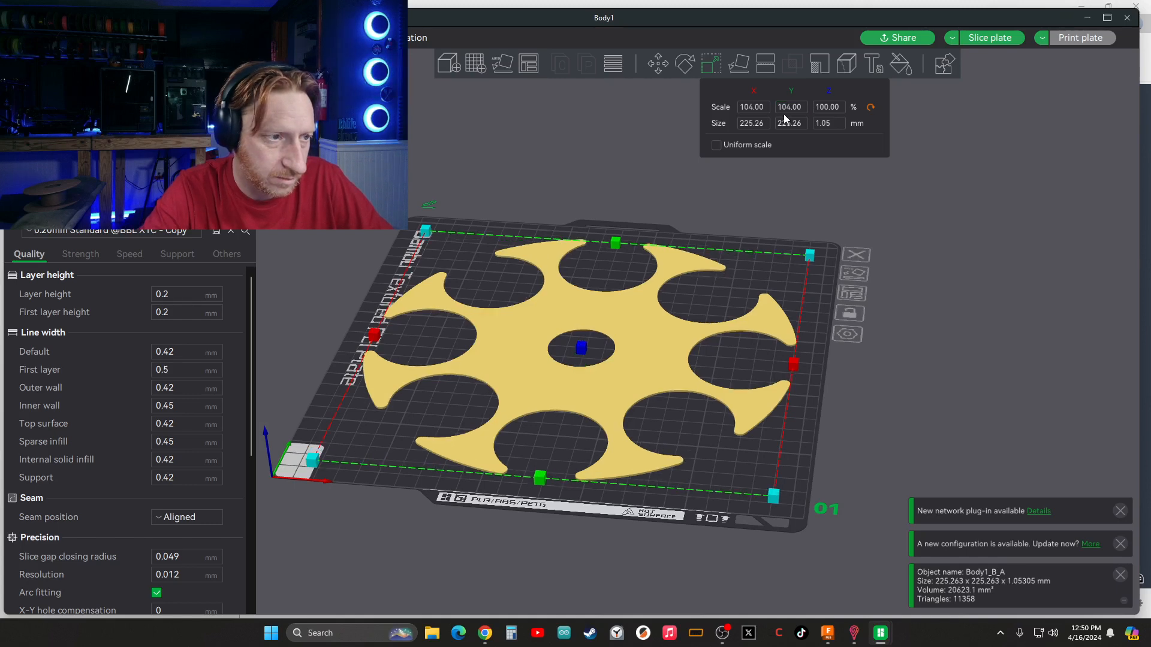
middle_drag(969, 326, 970, 296)
drag(970, 296, 968, 338)
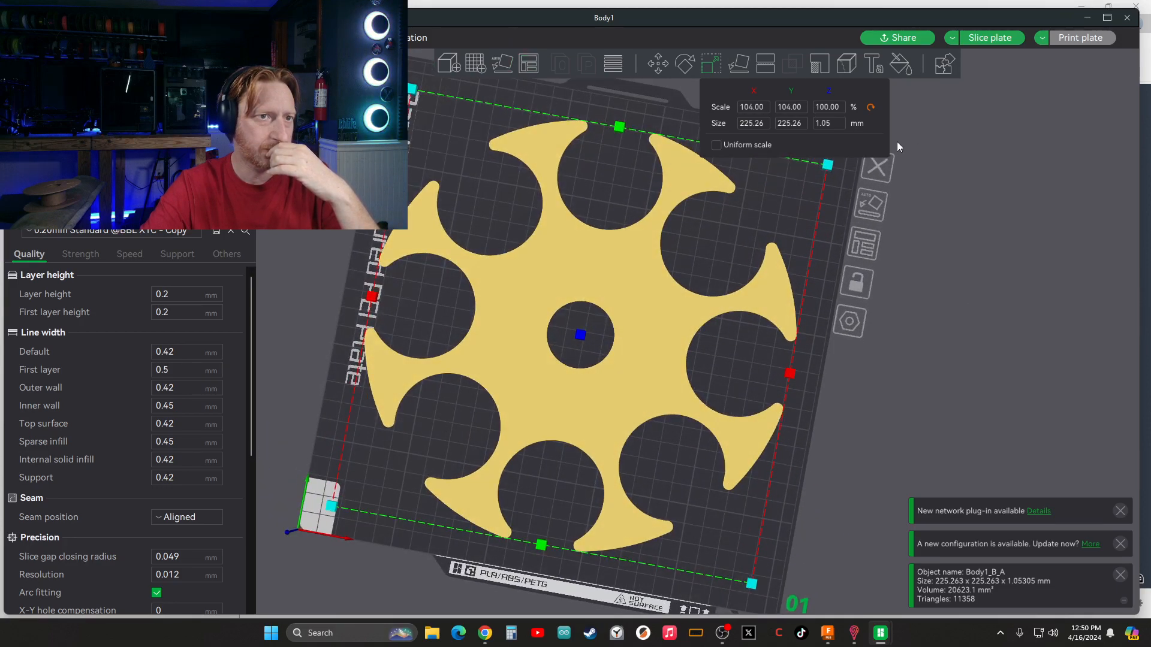
click(945, 259)
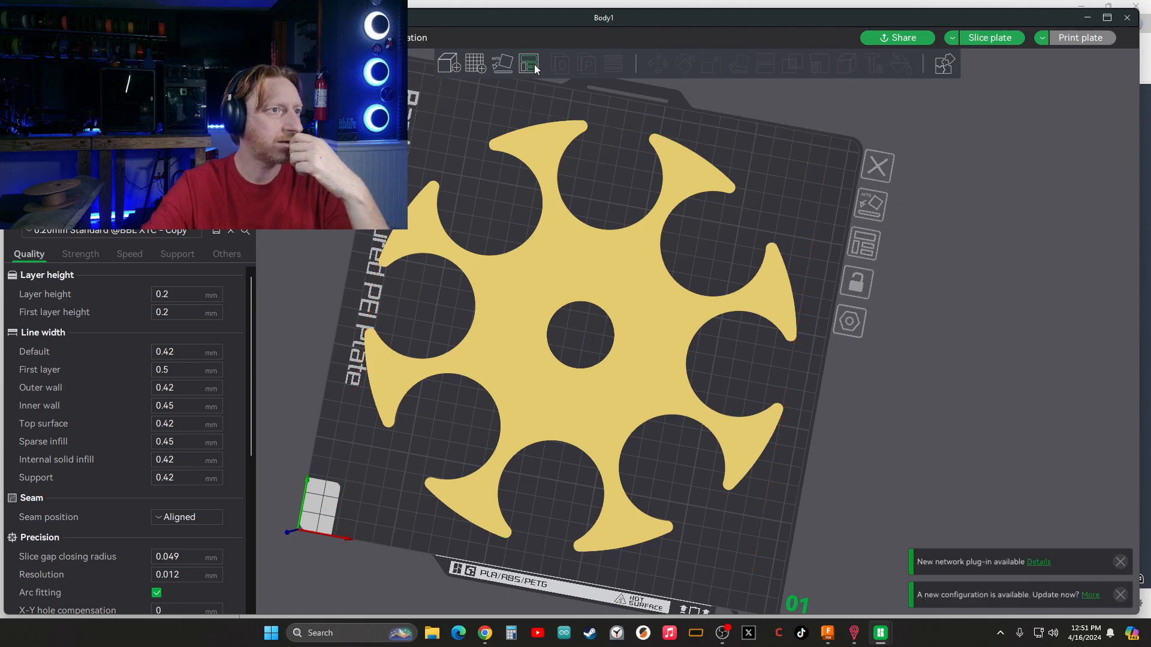
- Add a cylinder primitive to the plate with the thin slice
middle_drag(589, 346, 588, 343)
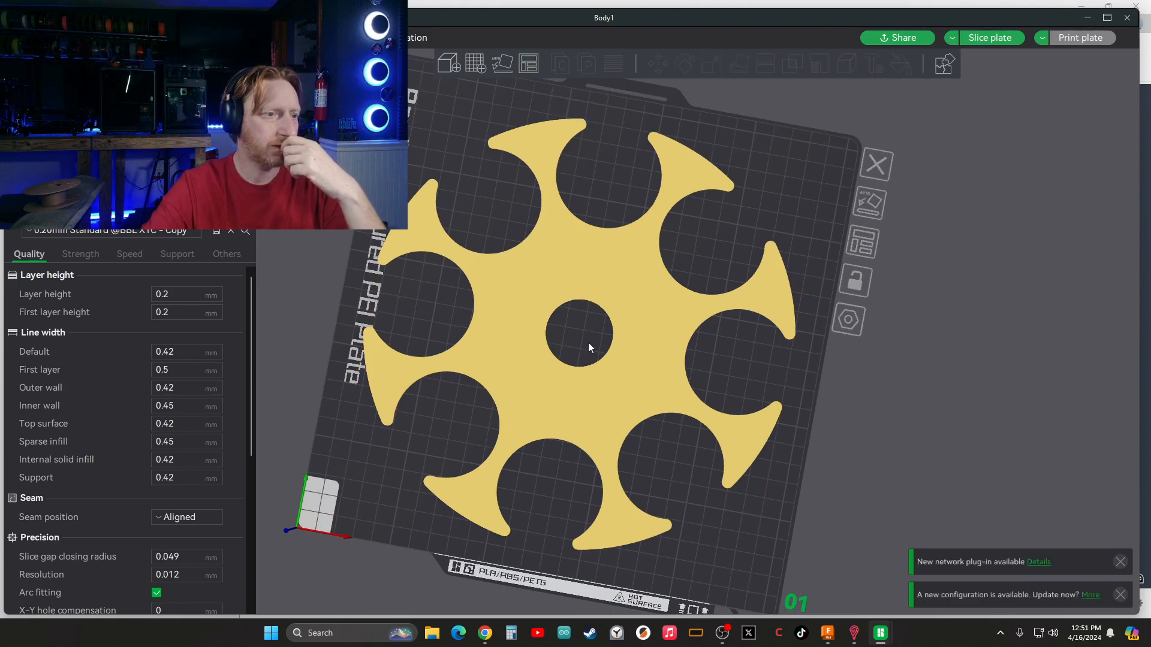
right_click(743, 376)
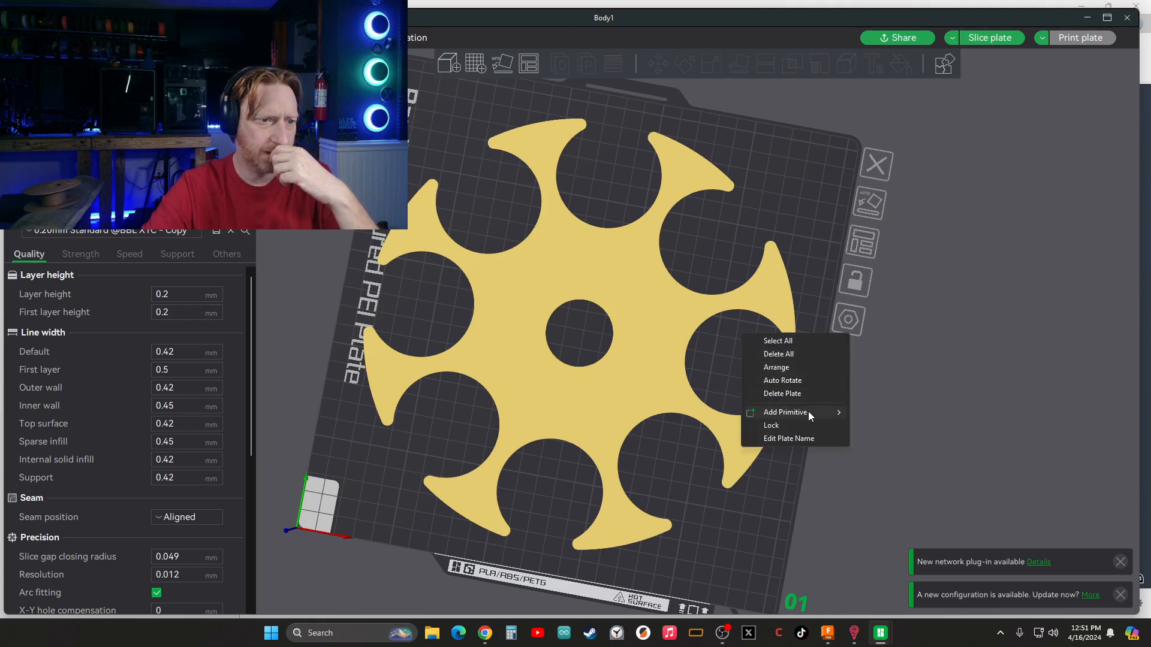
mouse_move(809, 411)
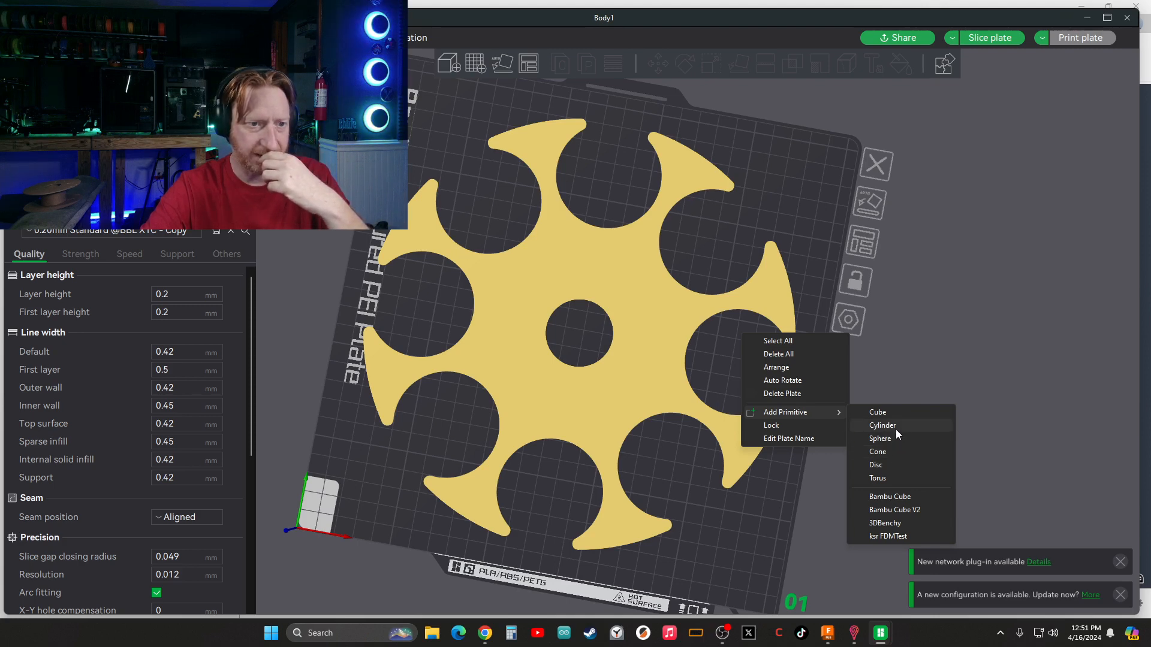
click(895, 429)
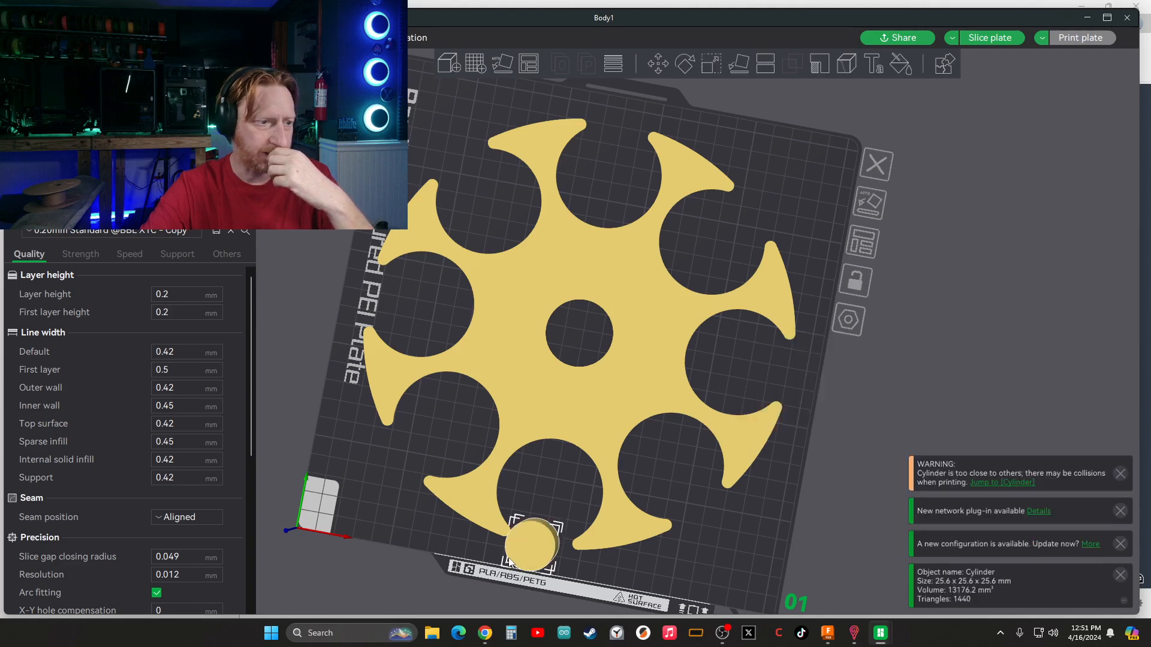
right_click(527, 552)
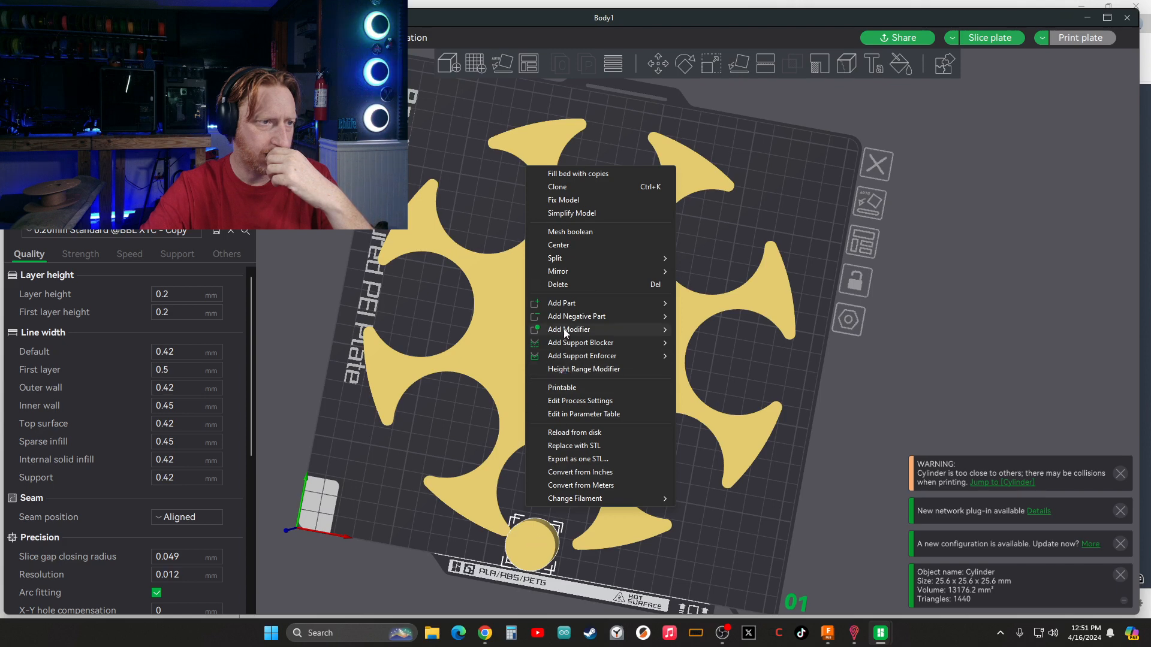
mouse_move(565, 331)
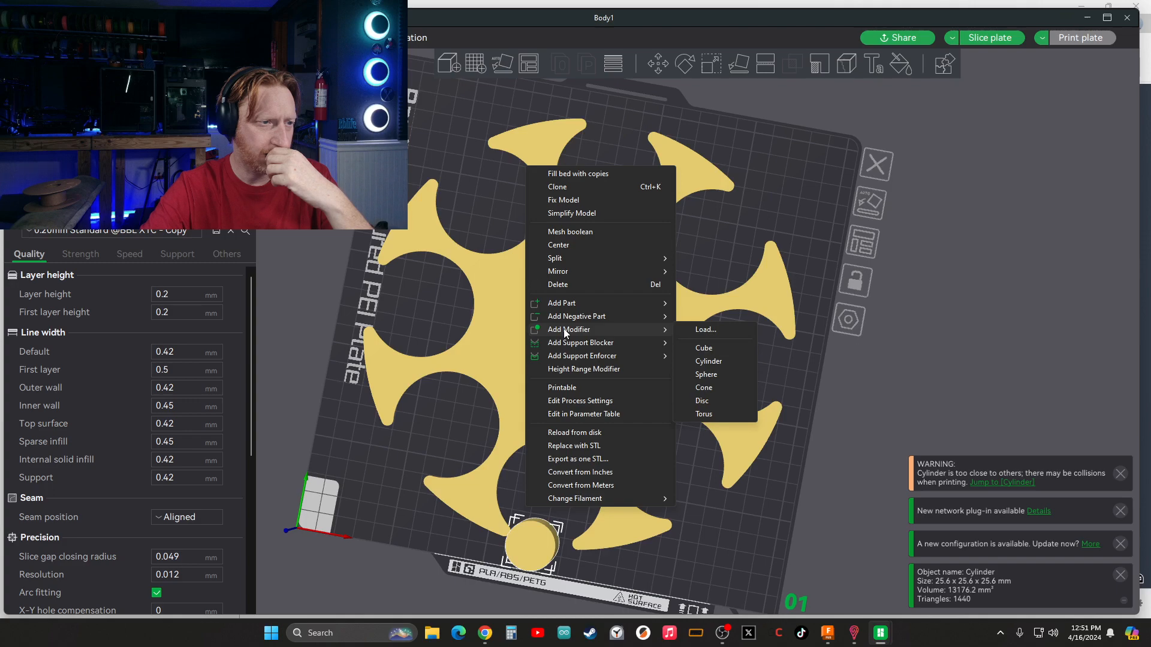
click(585, 416)
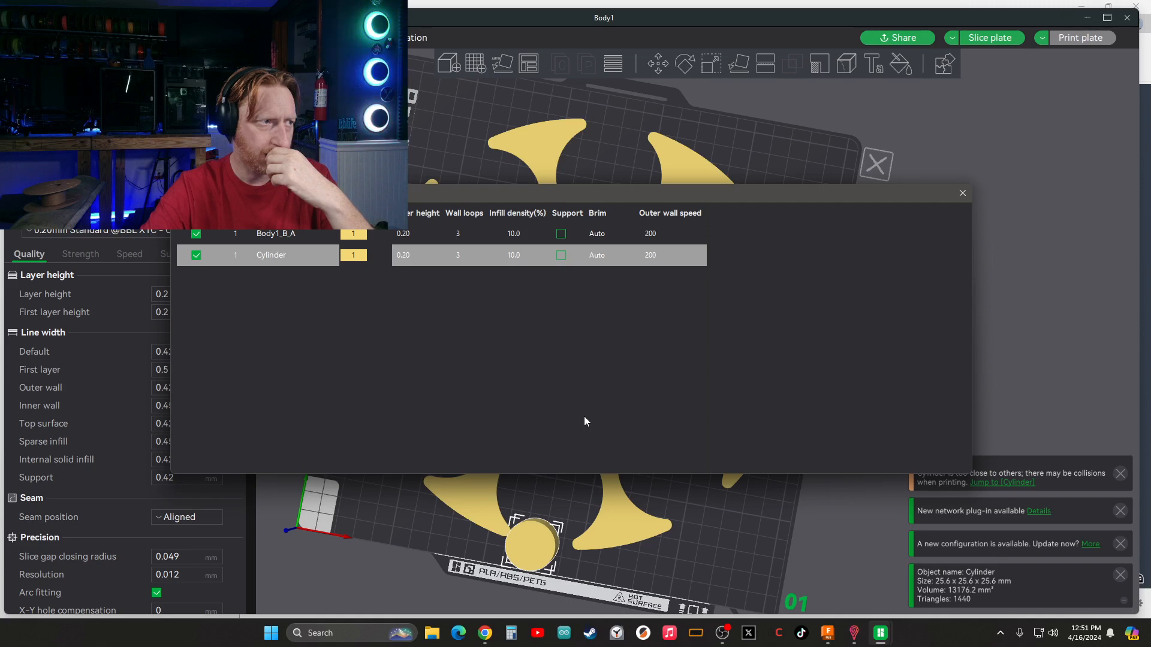
click(962, 193)
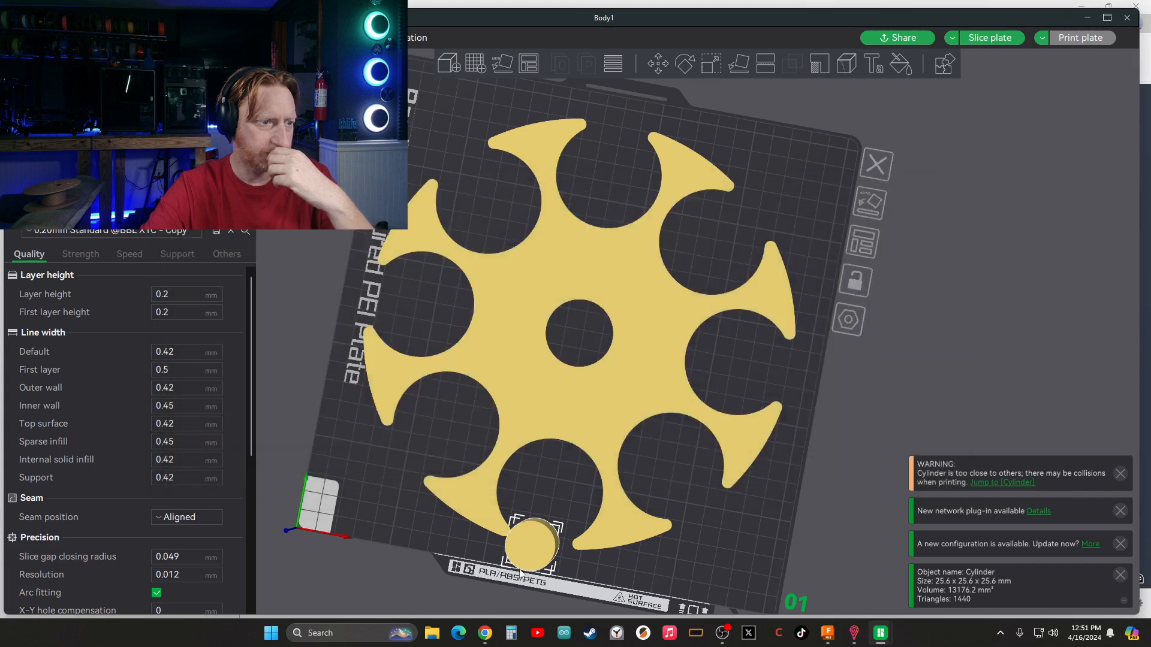
- Set the cylinder's X size to 54 mm with the Scale tool, without uniform scaling
click(710, 73)
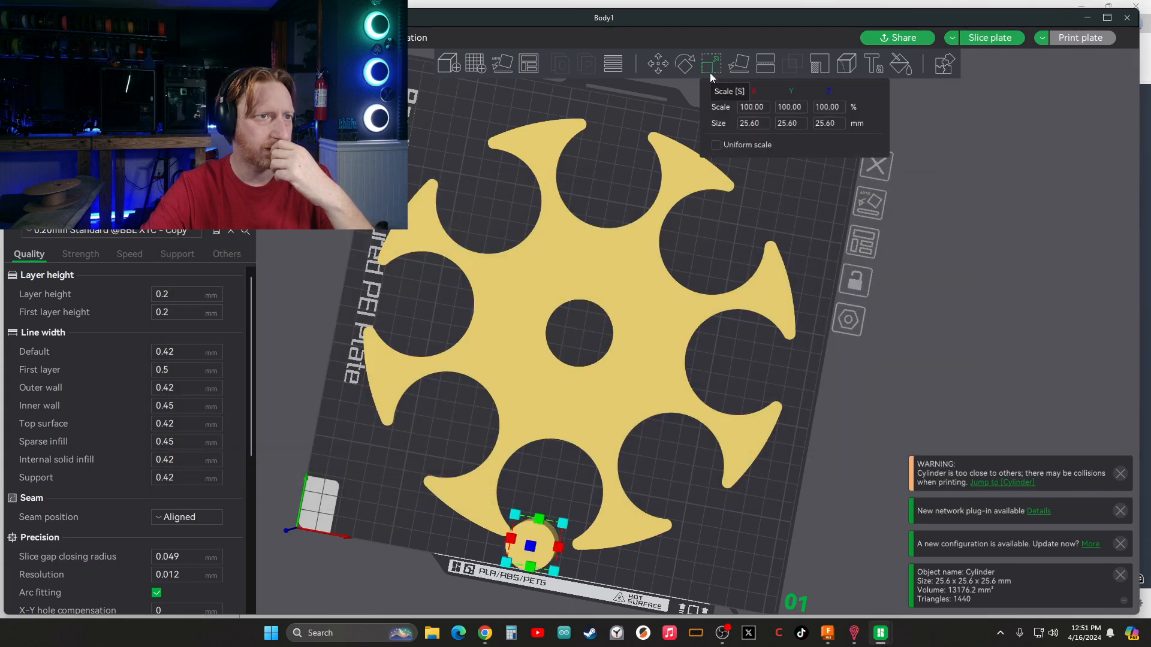
click(761, 124)
drag(743, 131, 729, 132)
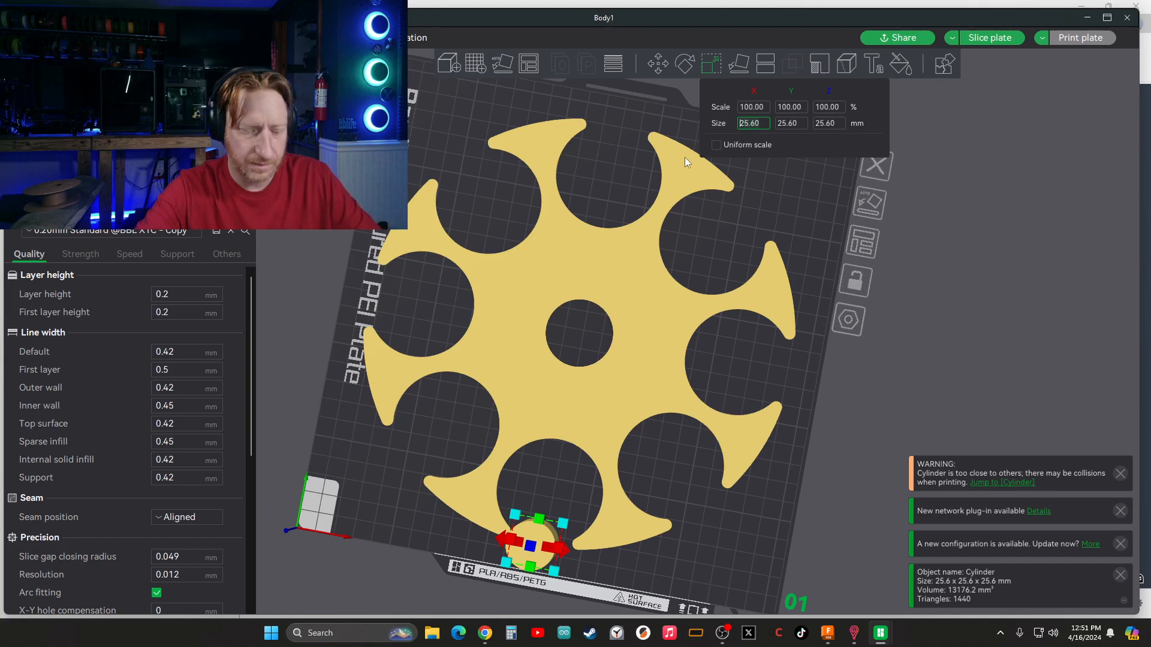
text(54)
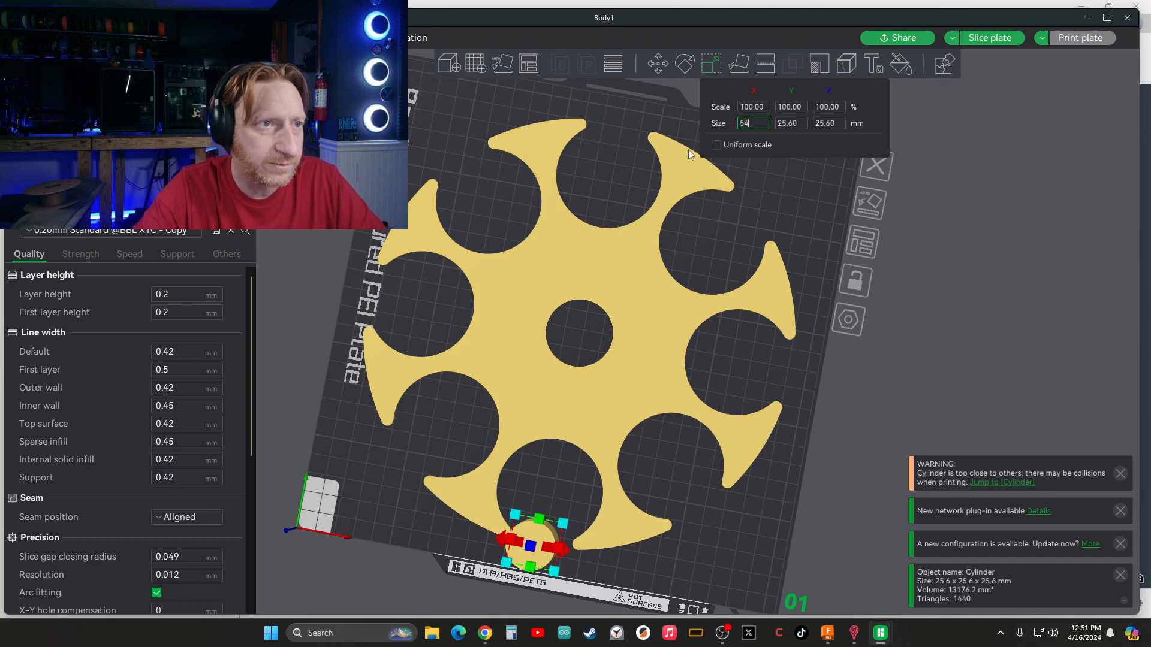
- Try to set the cylinder's Y size to 54 mm
click(801, 125)
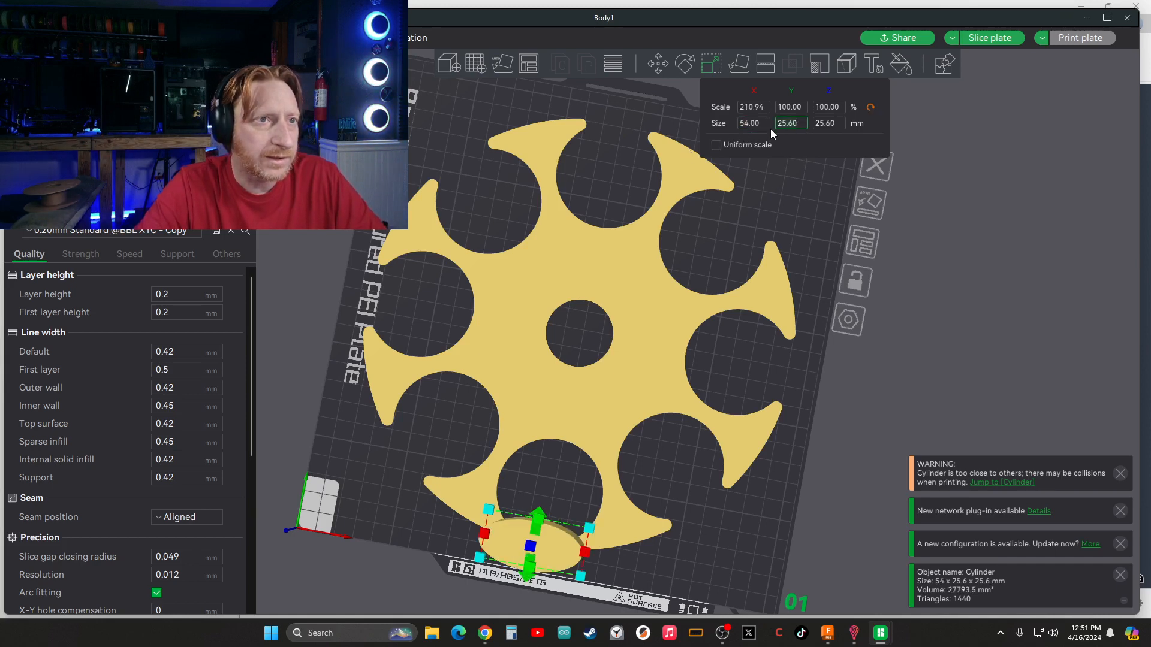
key(BackSpace)
key(BackSpace)
key(BackSpace)
key(BackSpace)
key(BackSpace)
text(54)
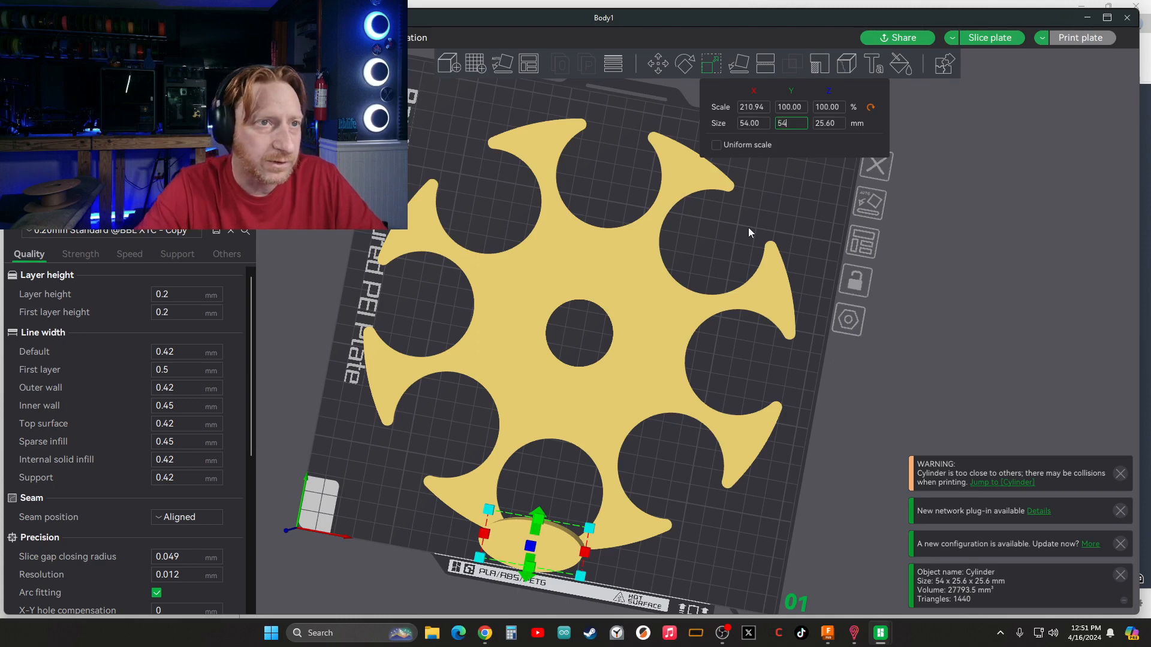
click(732, 516)
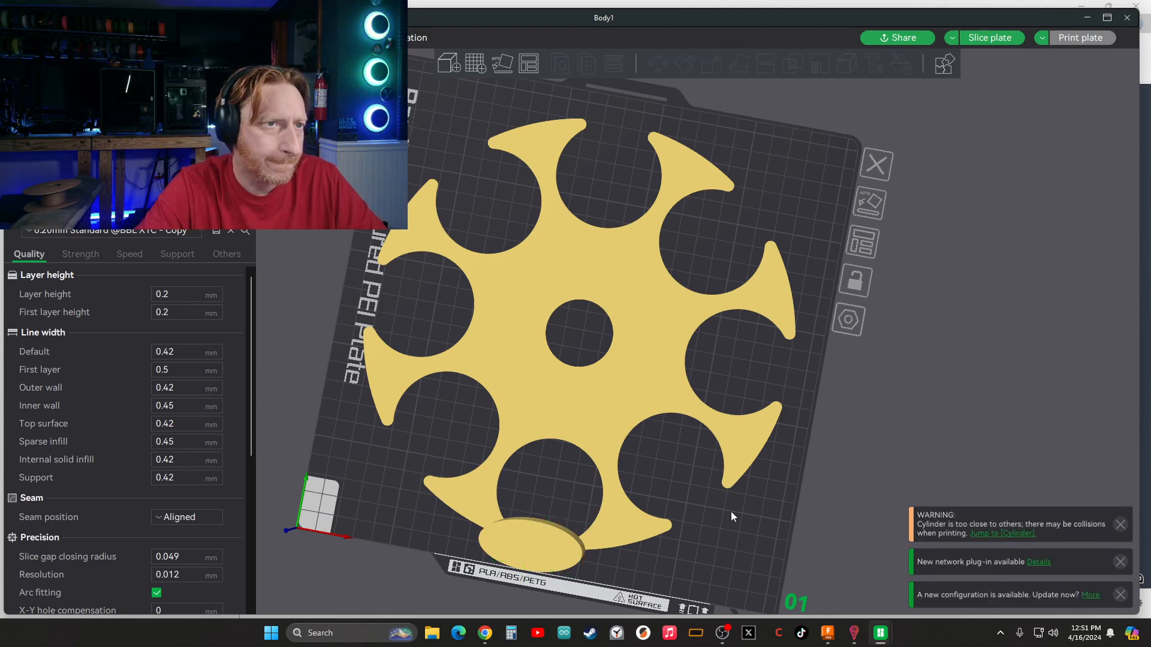
- Select the stretched cylinder again and set its Y size to 54 mm, then finish scaling
click(545, 548)
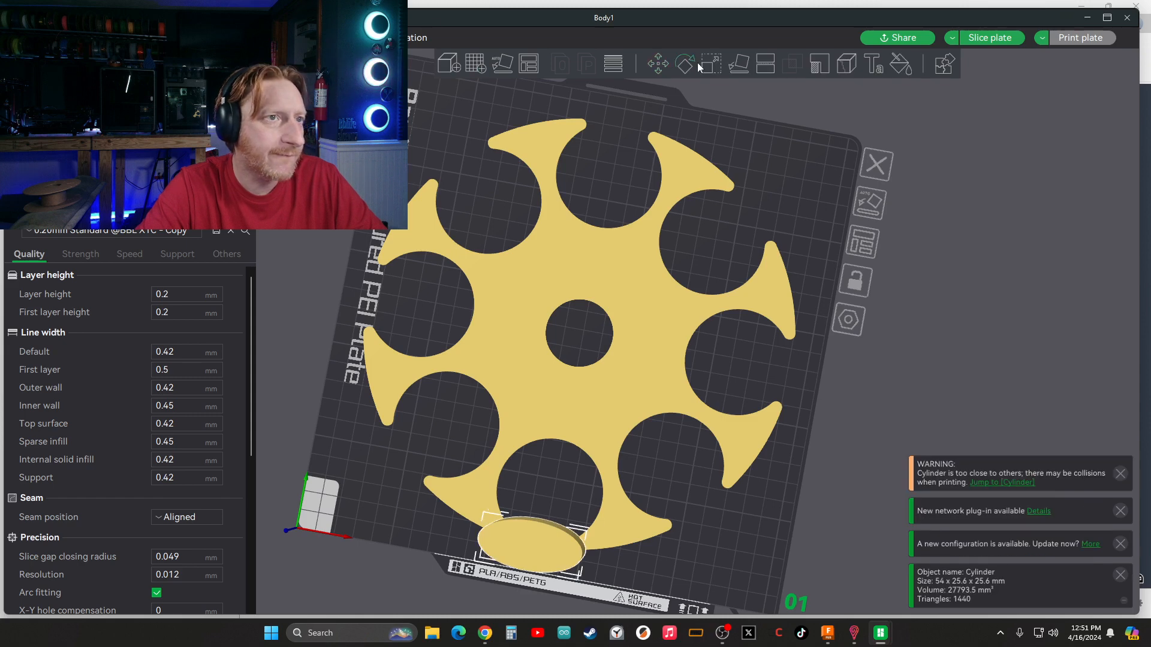
click(718, 66)
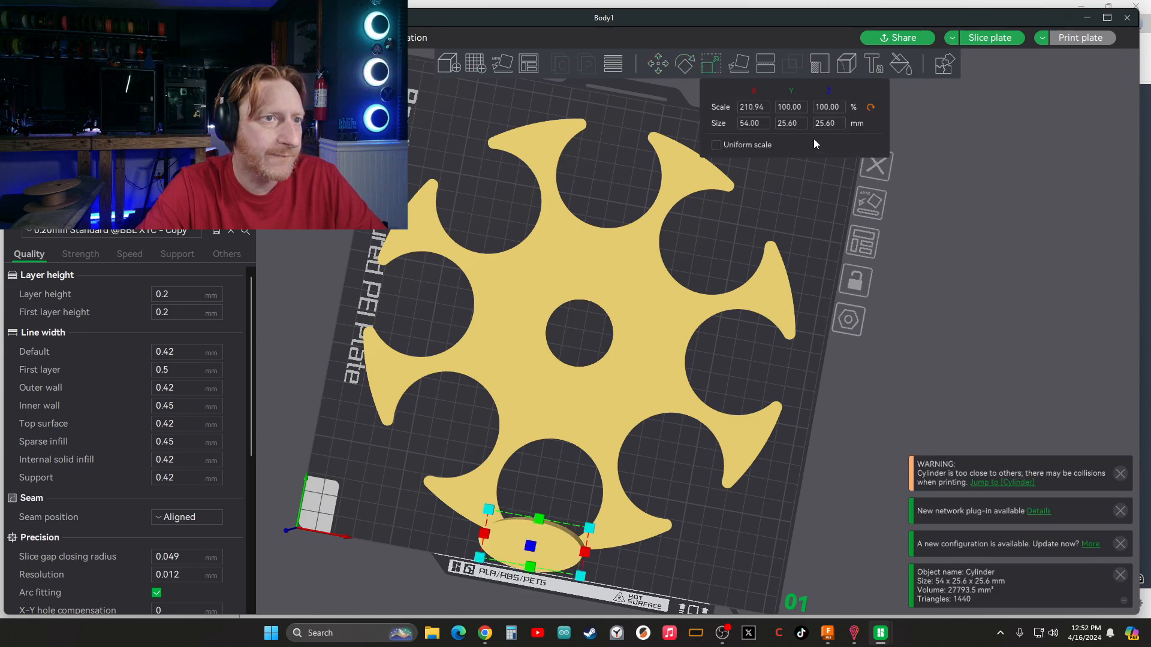
click(786, 124)
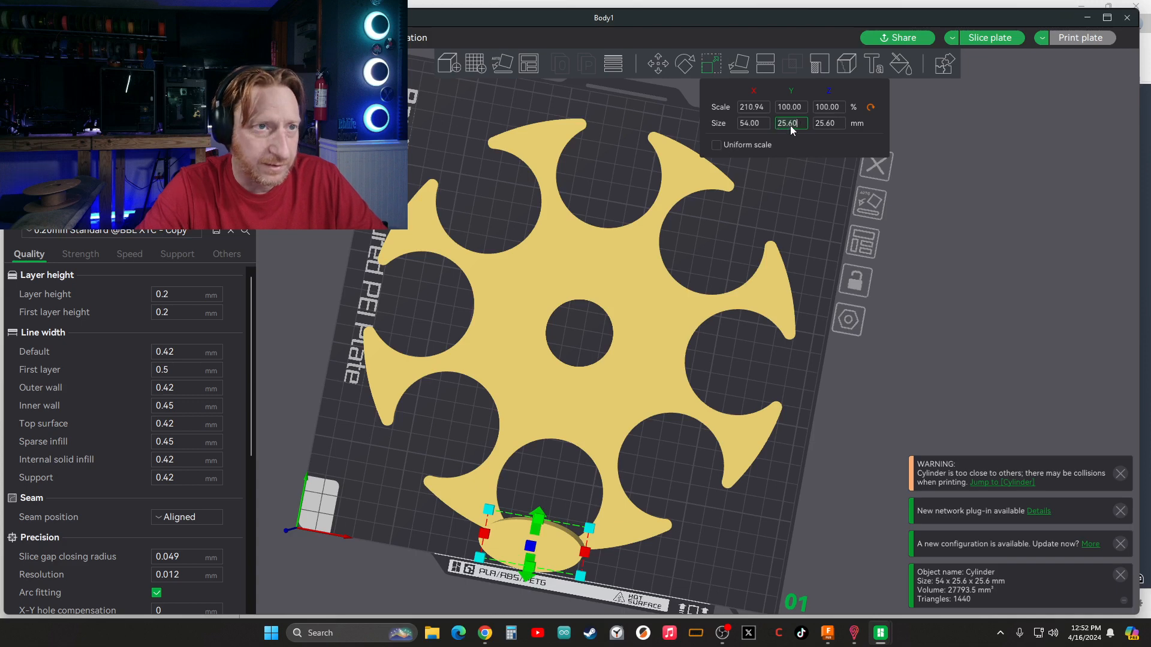
text(54)
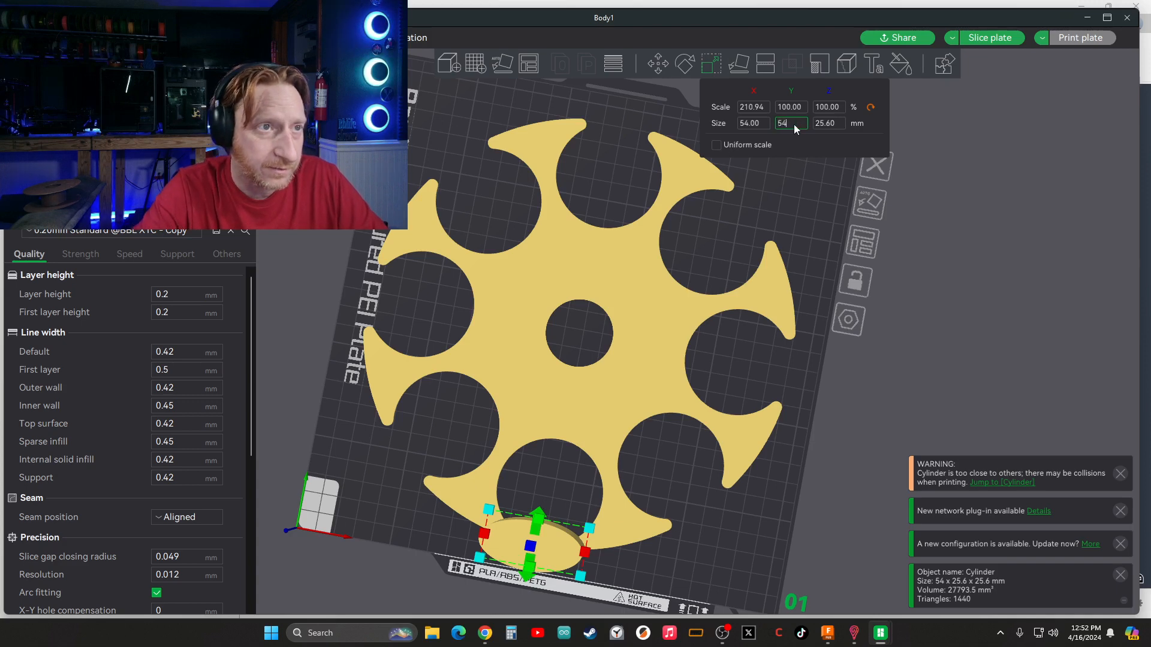
key(Return)
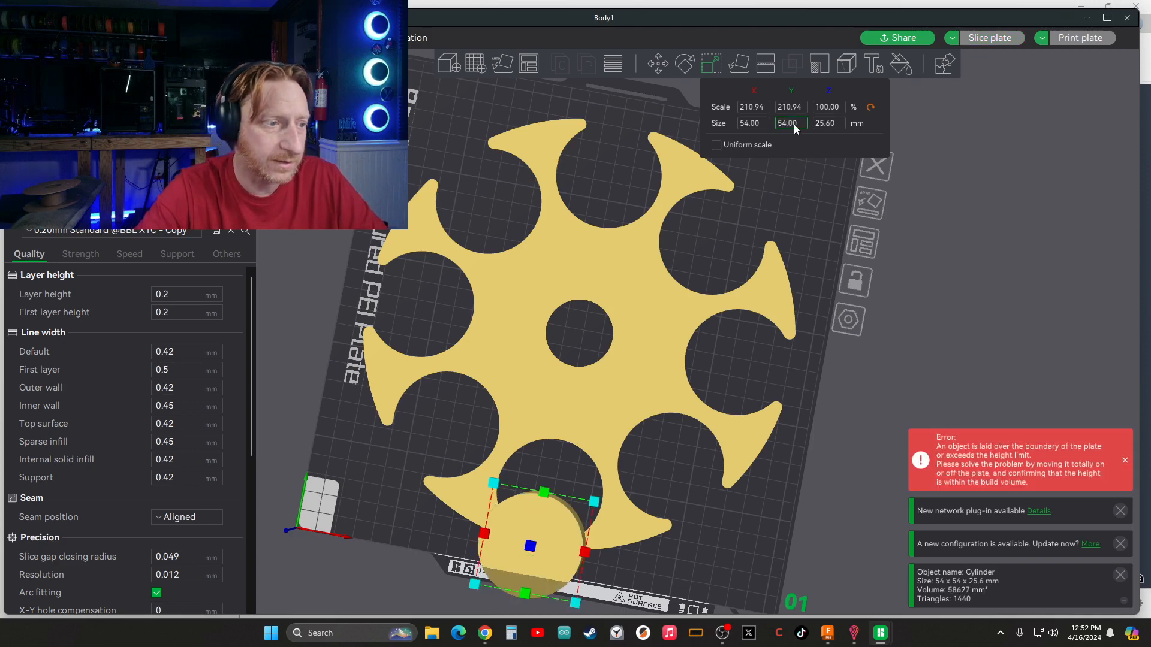
right_drag(924, 235, 1007, 126)
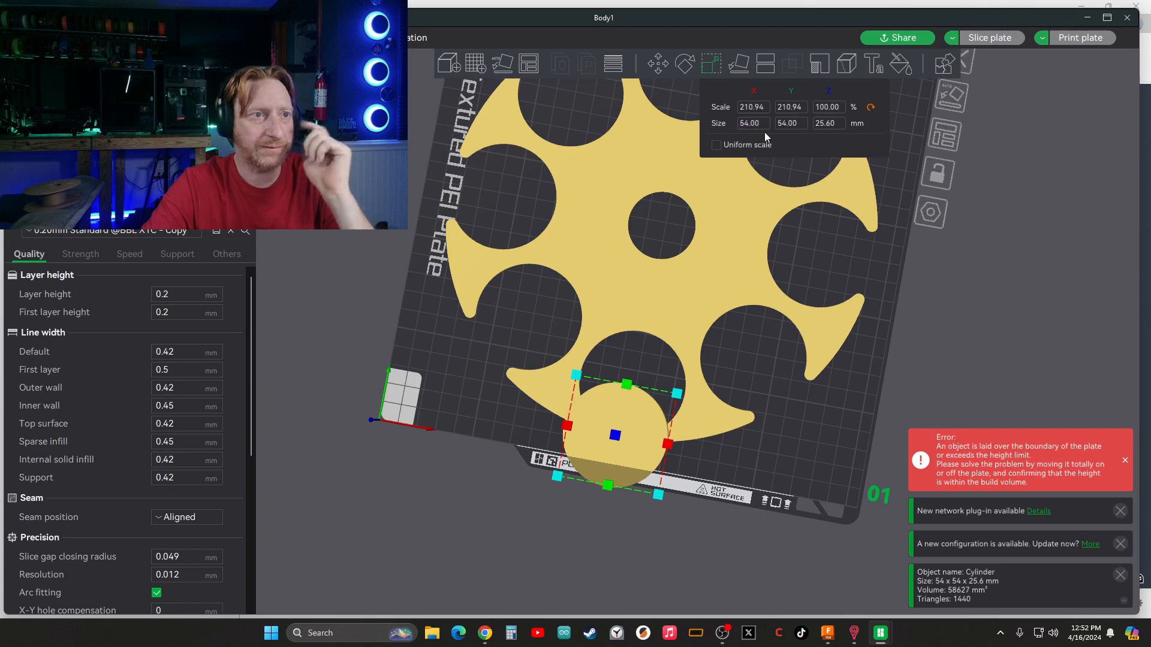
click(1000, 289)
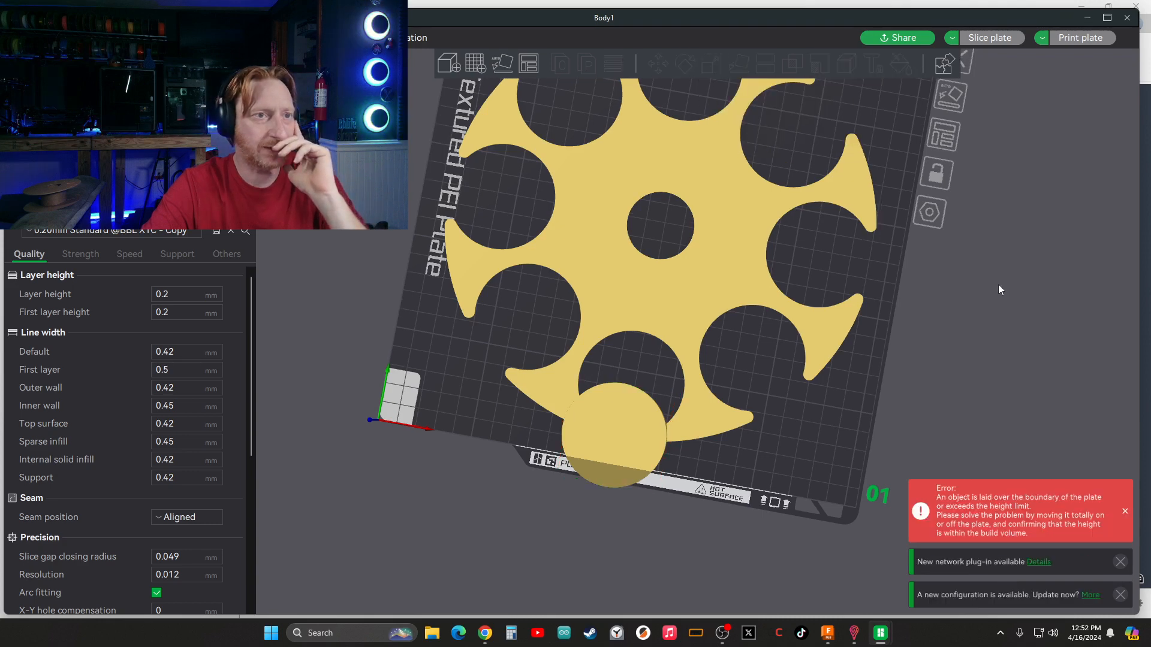
- Move the cylinder into the slice's round cutout nearest the plate's front edge
click(613, 436)
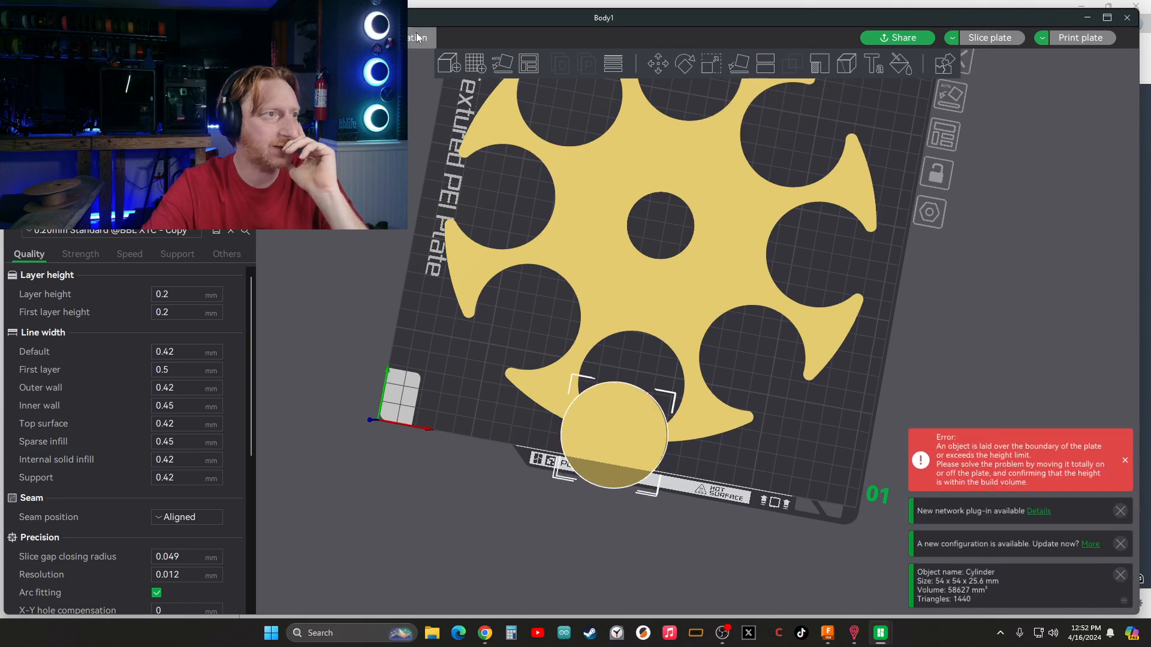
click(658, 63)
drag(629, 432, 644, 380)
drag(667, 525, 625, 358)
scroll(629, 365, up, 3)
drag(625, 570, 646, 551)
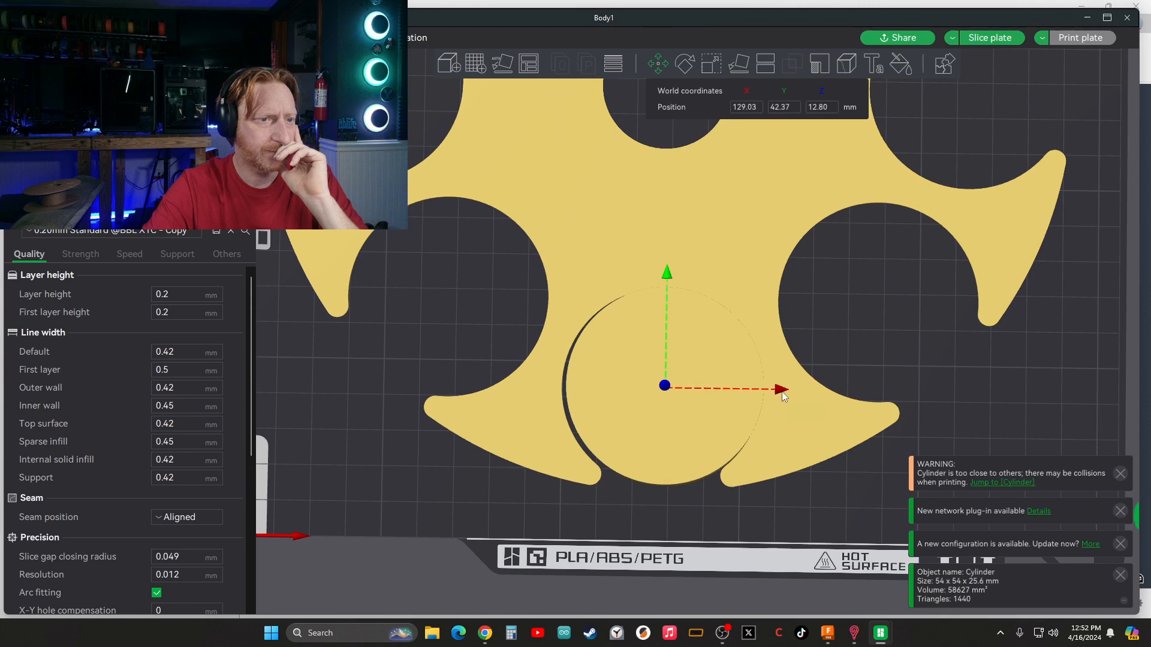
- Fine-tune the cylinder's position within the front cutout to about X 128.40 and Y 41.79 mm
drag(780, 400, 756, 391)
drag(663, 272, 663, 287)
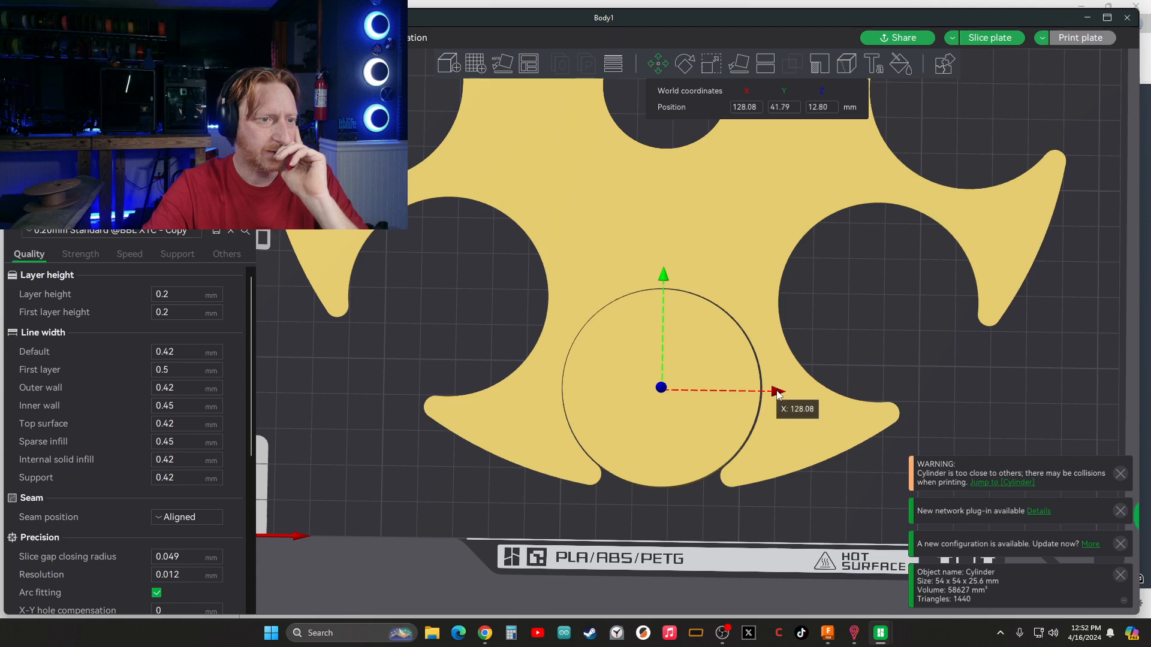
drag(777, 393, 775, 394)
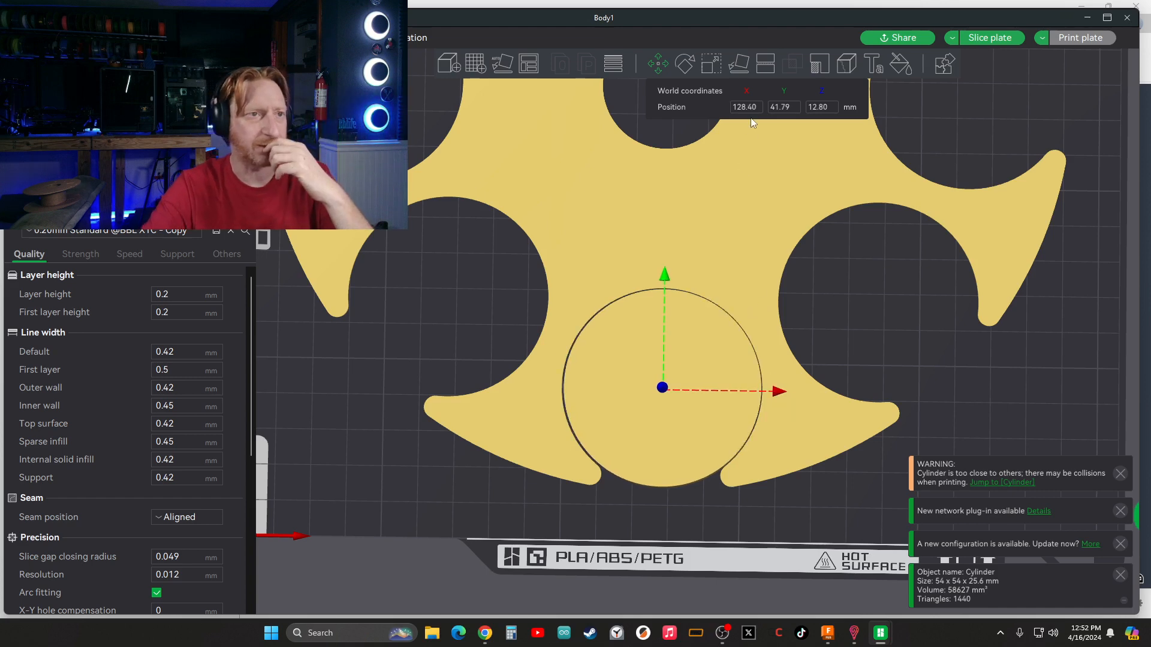
- Set the thin slice's X and Y scale to 106%, leaving uniform scaling off, and finish scaling
click(720, 257)
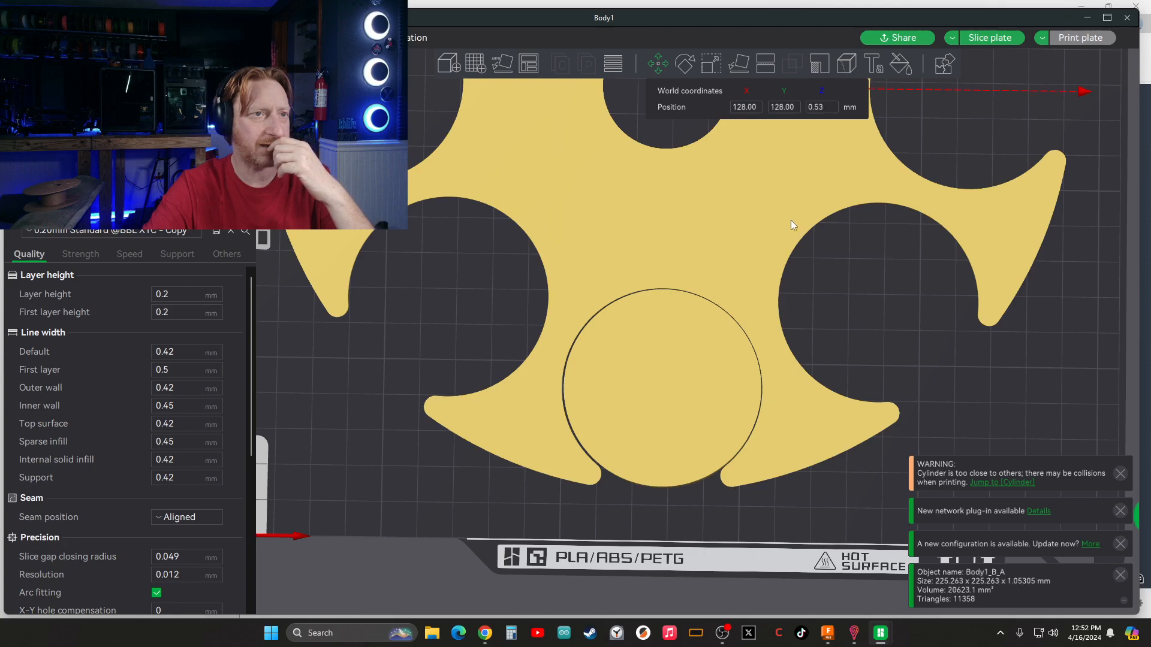
scroll(744, 257, down, 5)
scroll(743, 261, down, 3)
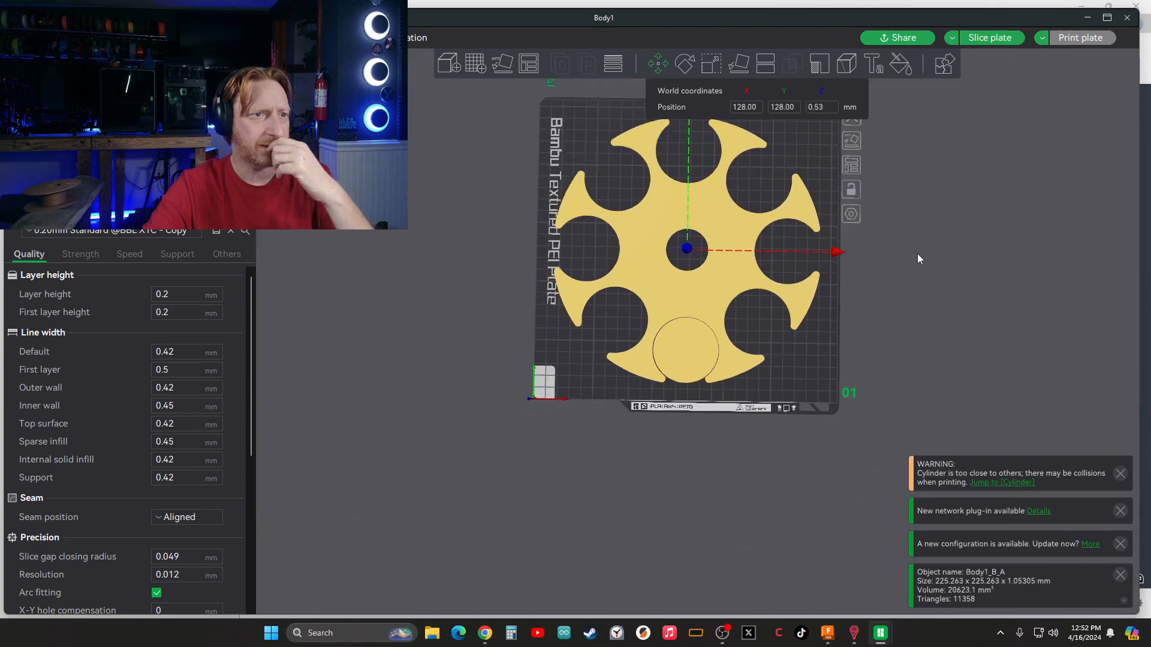
click(919, 253)
click(736, 269)
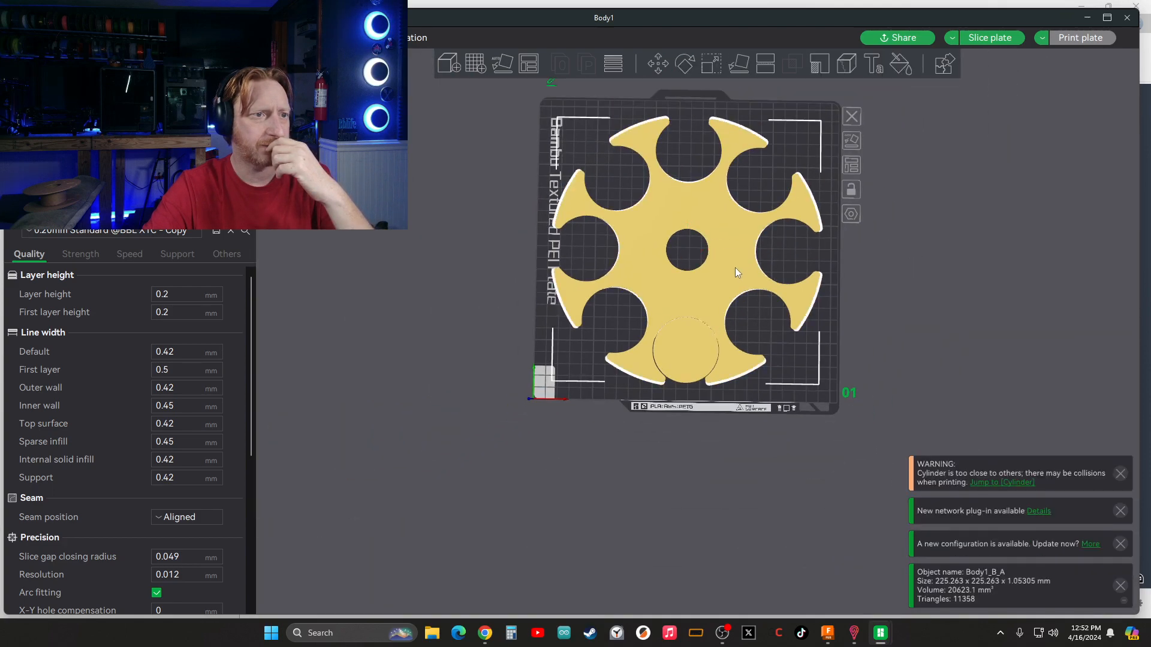
click(715, 69)
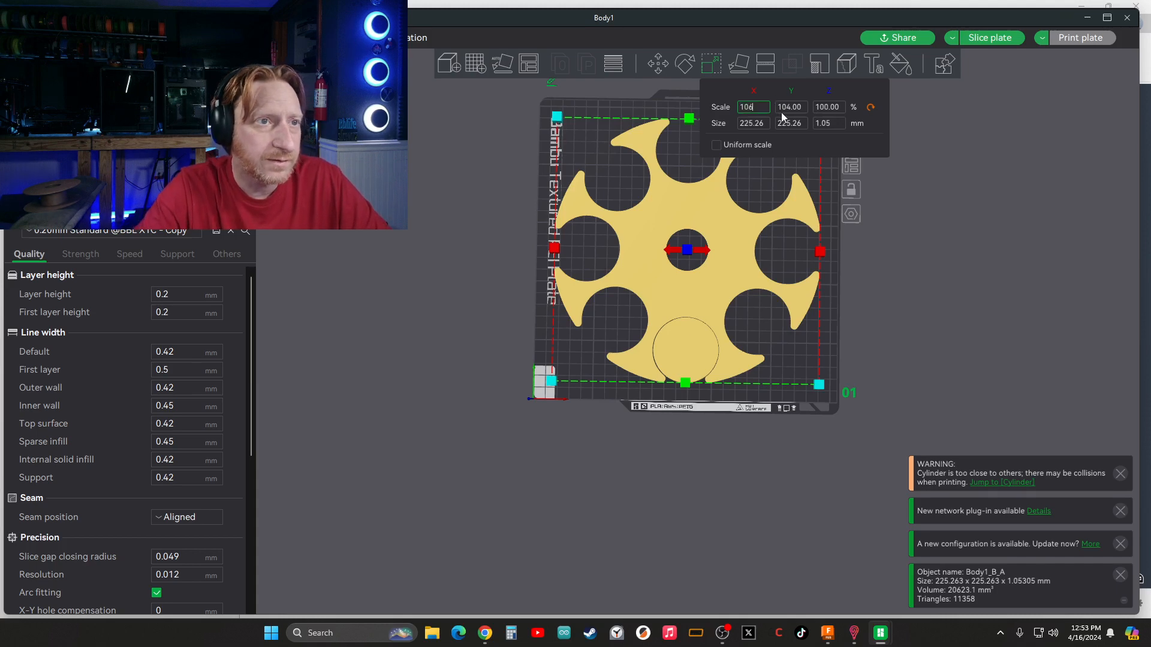
key(Tab)
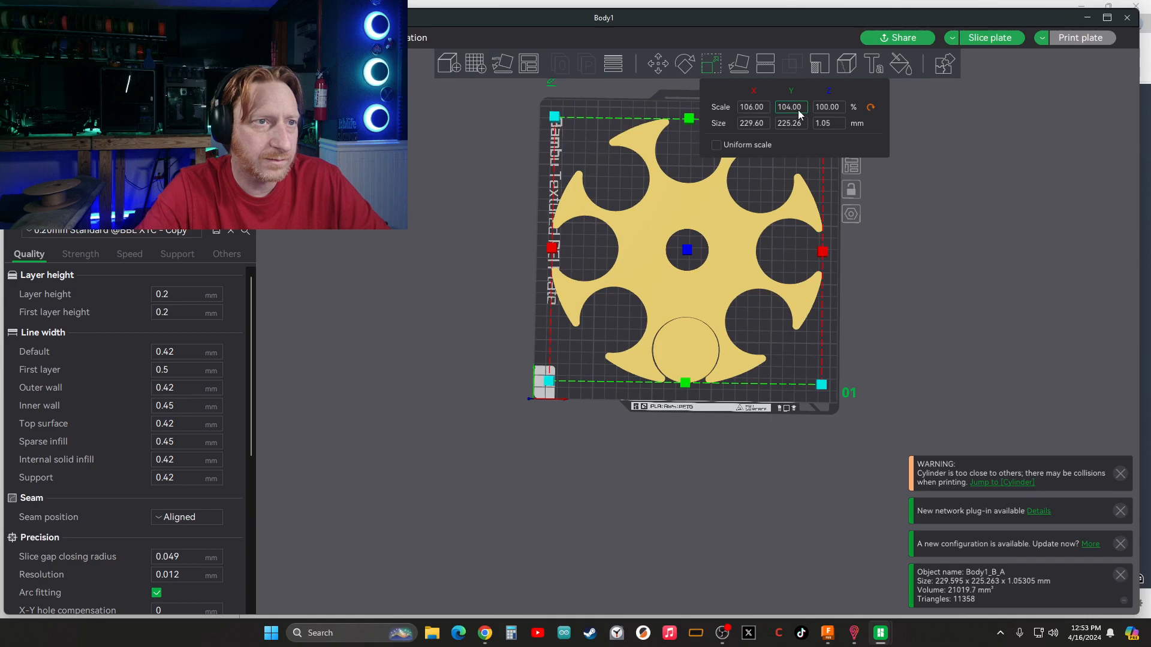
text(106)
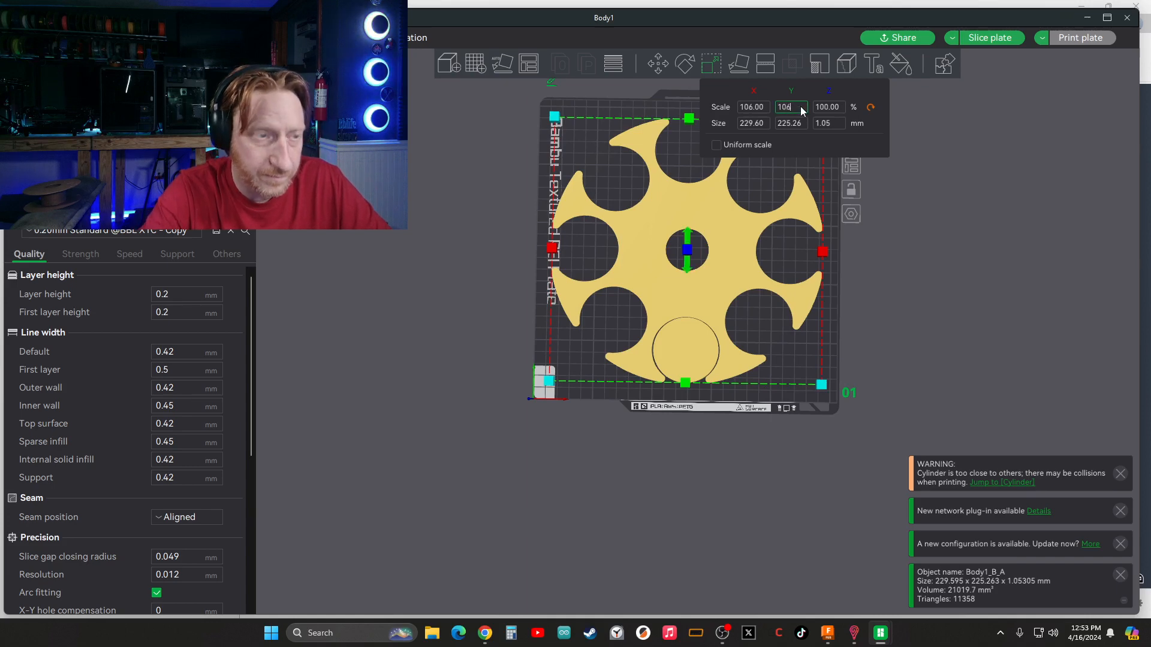
key(Return)
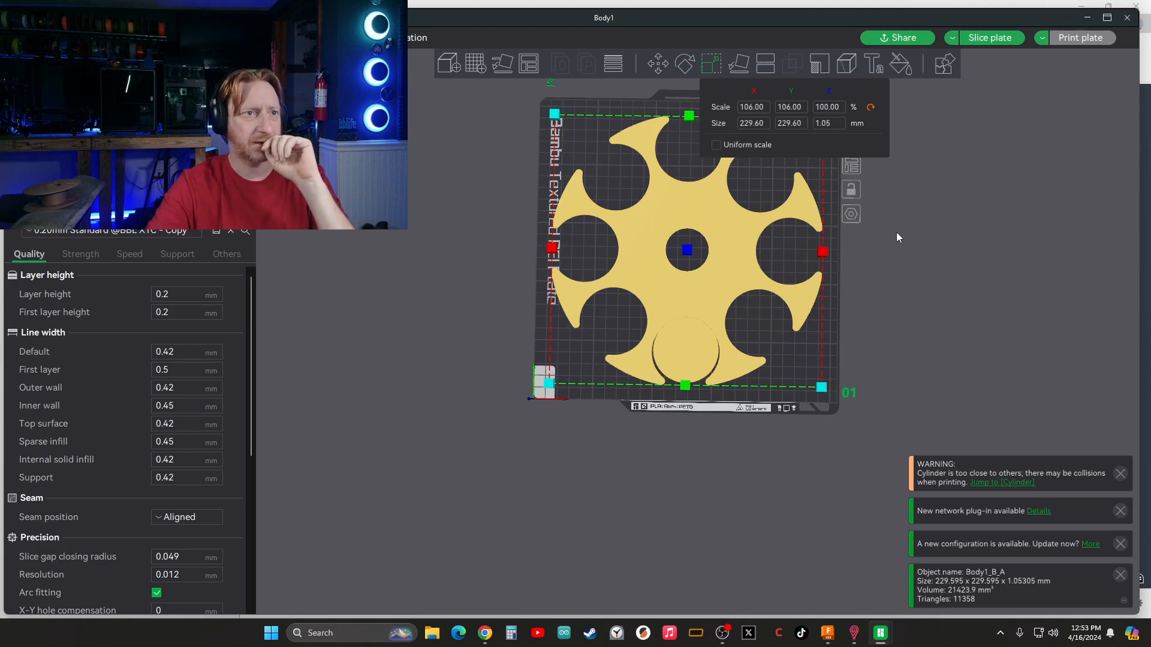
click(829, 416)
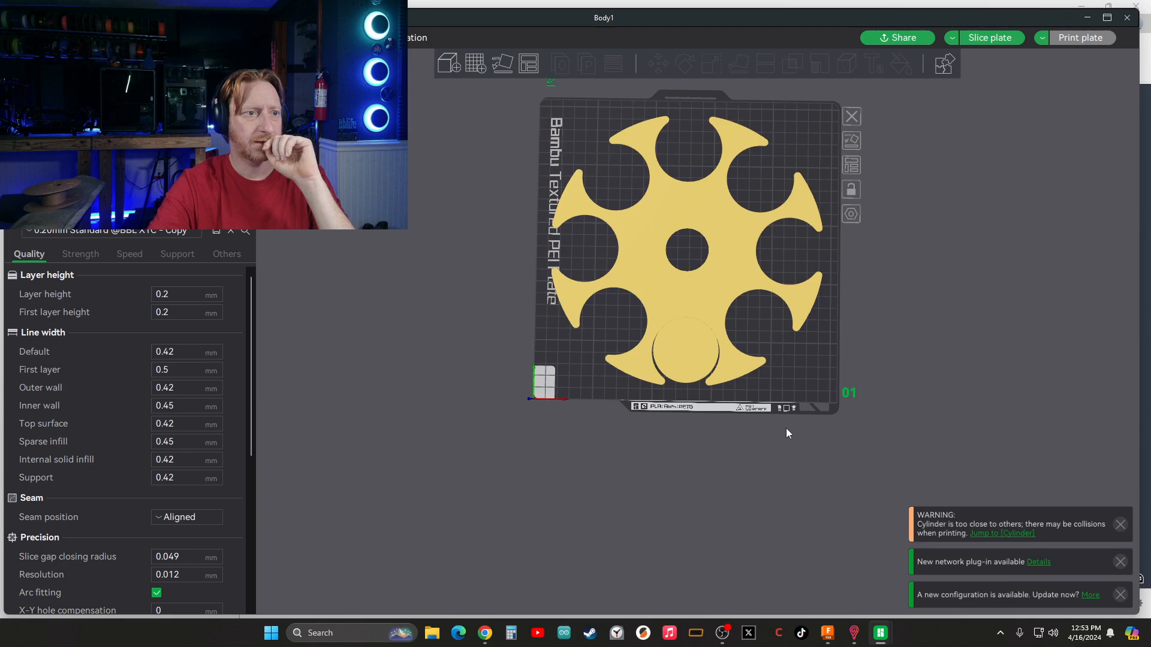
- Nudge the cylinder to recentre it in the enlarged front cutout and deselect it
scroll(691, 356, down, 2)
scroll(690, 355, up, 8)
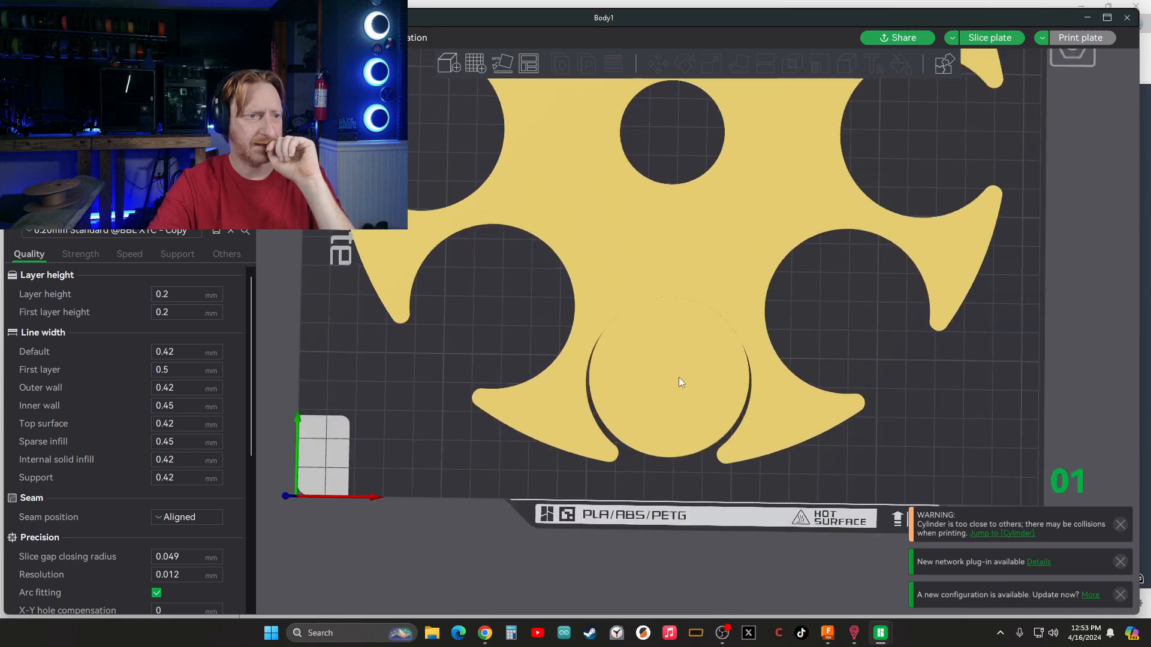
click(672, 388)
drag(671, 389, 669, 384)
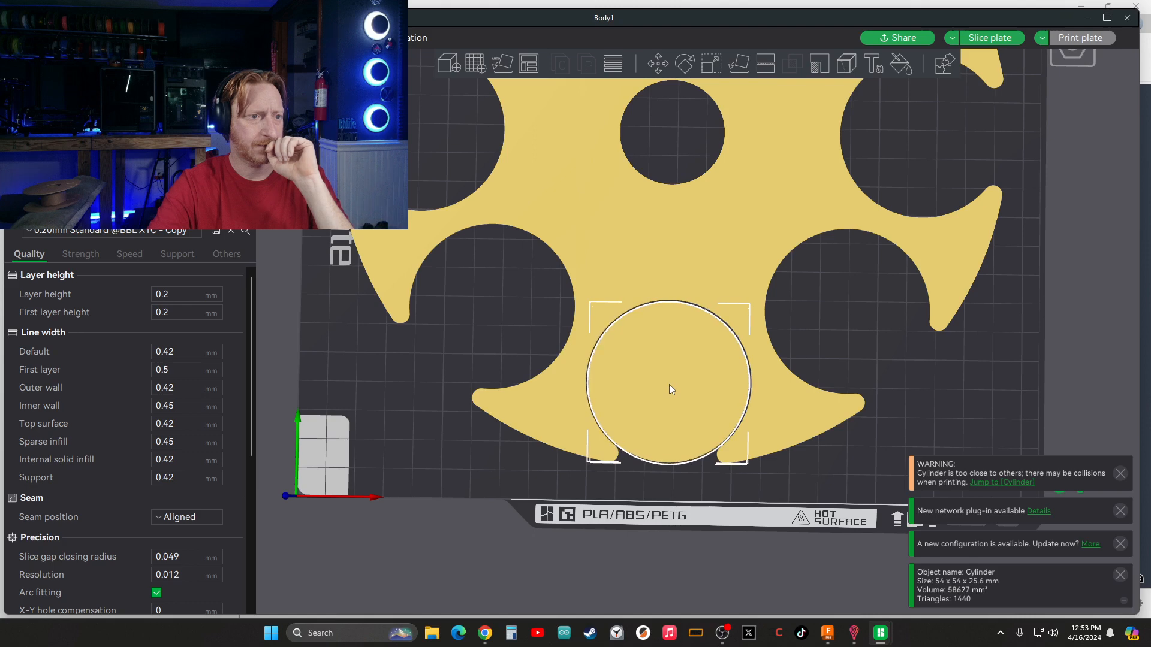
click(638, 568)
- Examine from beneath the plate how the cylinder fits in the slice's cutout and the gap around it
right_click(640, 566)
right_drag(610, 569, 618, 551)
drag(619, 551, 689, 401)
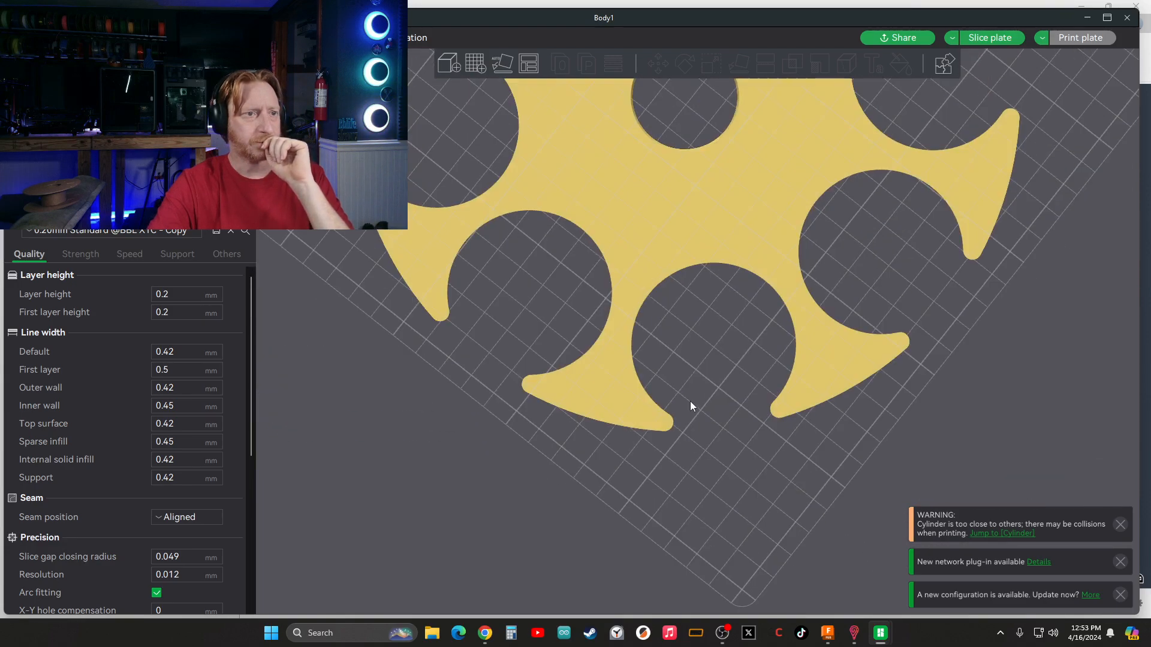
scroll(601, 514, up, 3)
scroll(607, 506, down, 5)
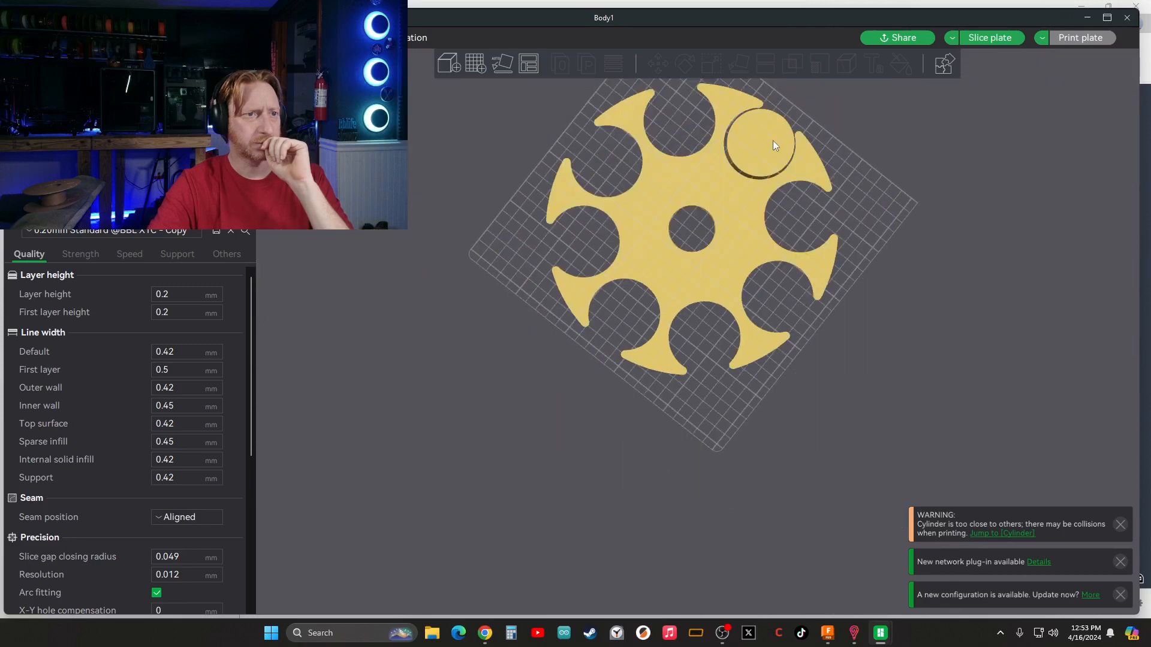
scroll(786, 147, up, 2)
scroll(812, 269, down, 5)
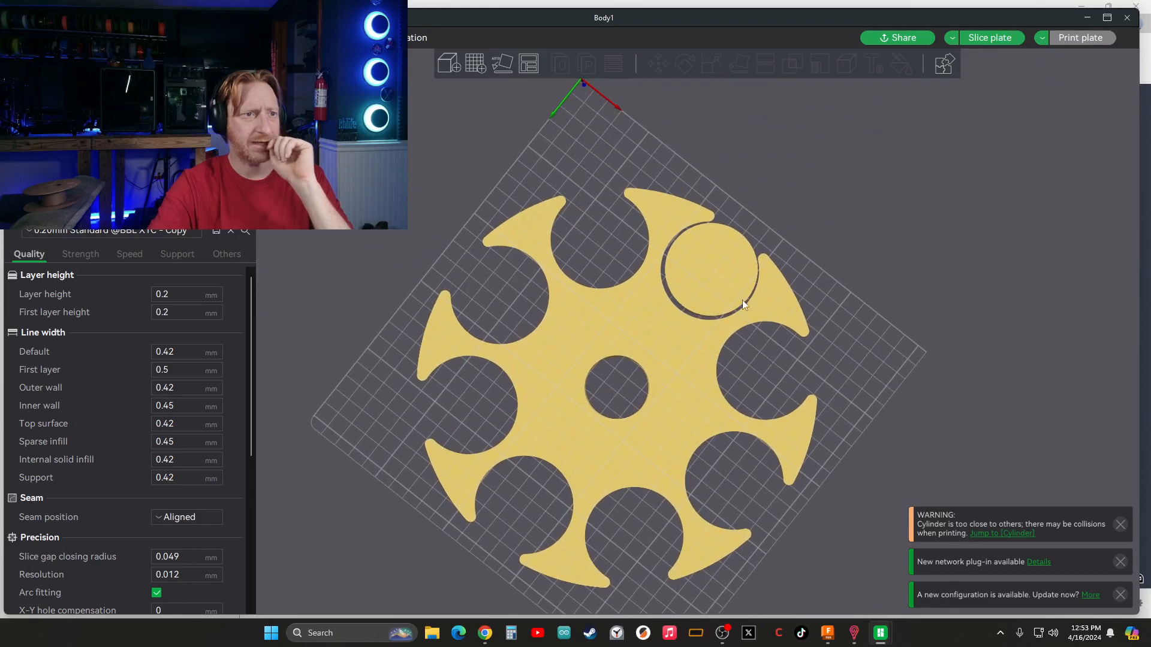
scroll(708, 269, up, 3)
scroll(708, 273, up, 4)
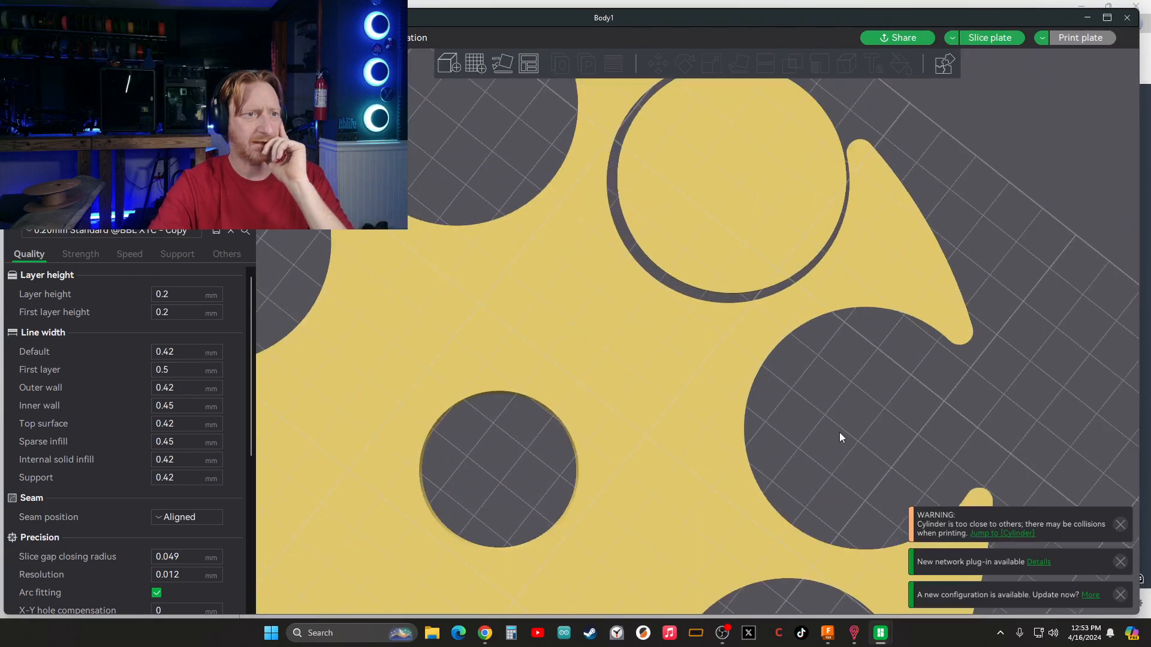
- Recentre the cylinder in the slice's cutout, deselect it and examine the gap around it from beneath and above
click(699, 245)
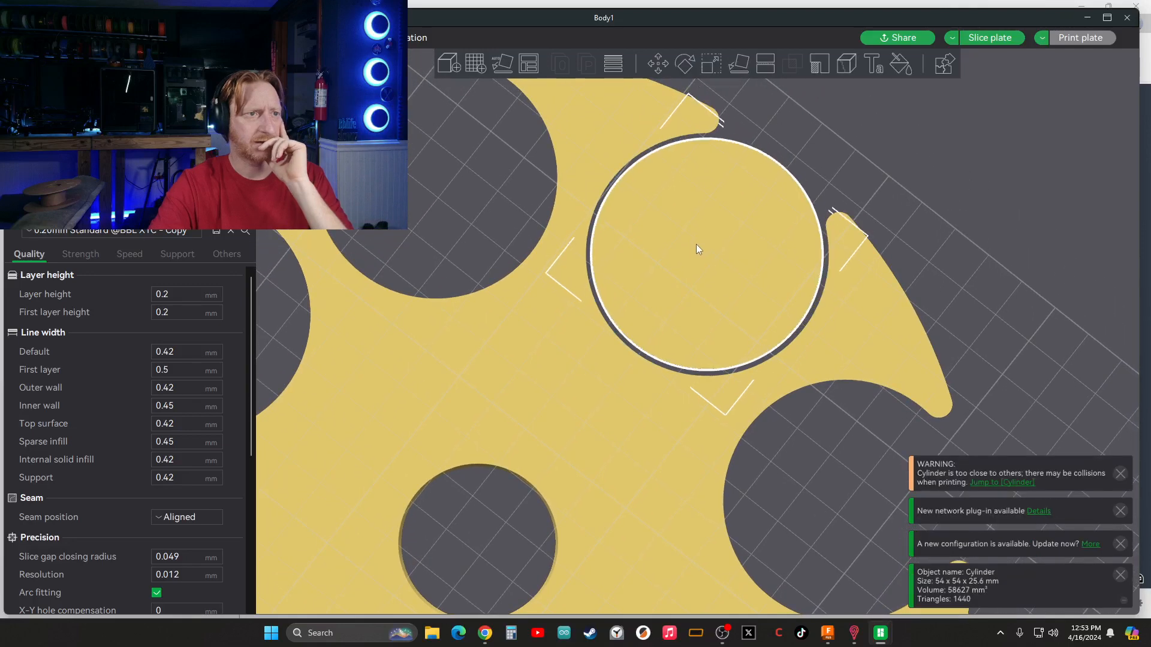
click(828, 491)
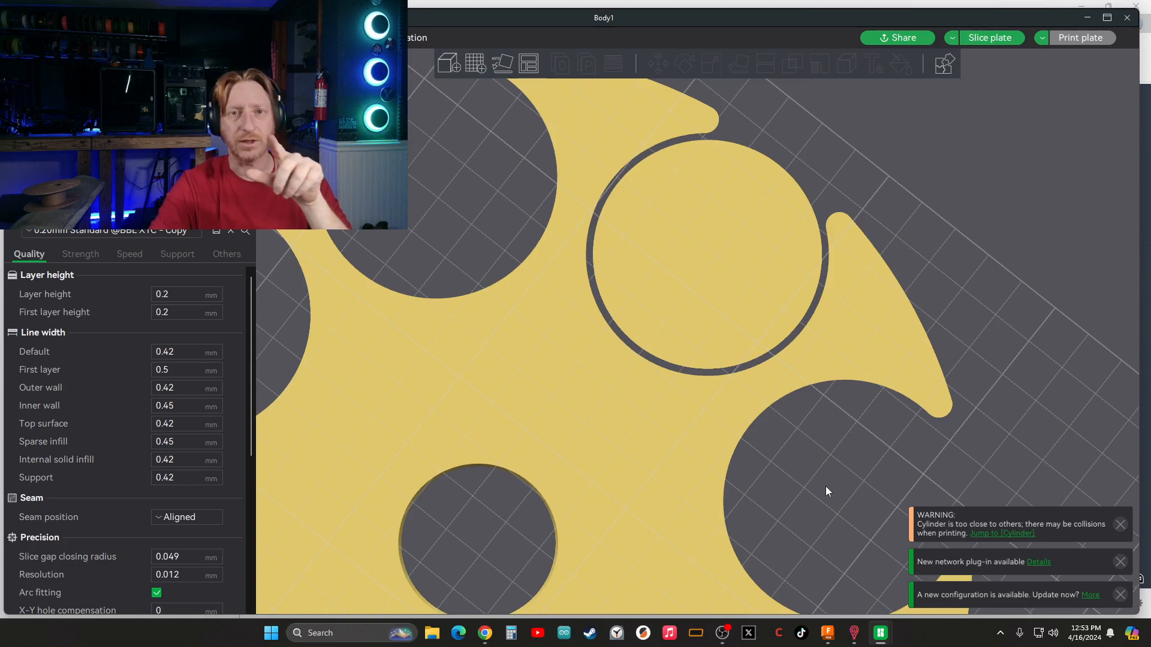
scroll(826, 486, up, 3)
scroll(807, 442, down, 5)
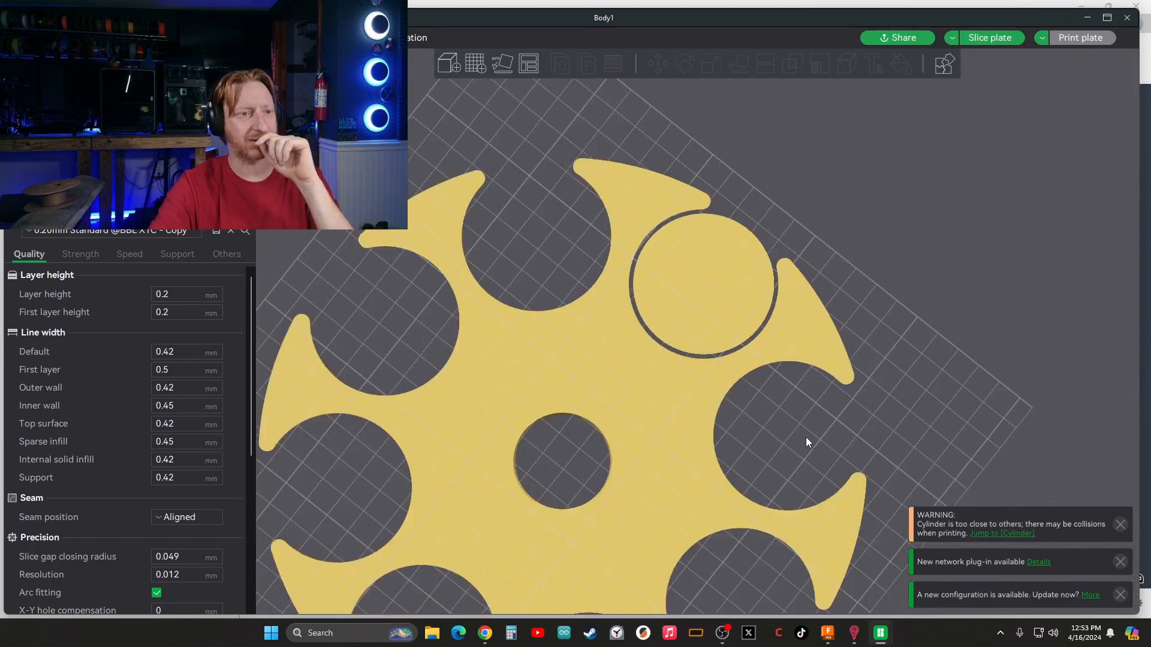
drag(912, 335, 855, 412)
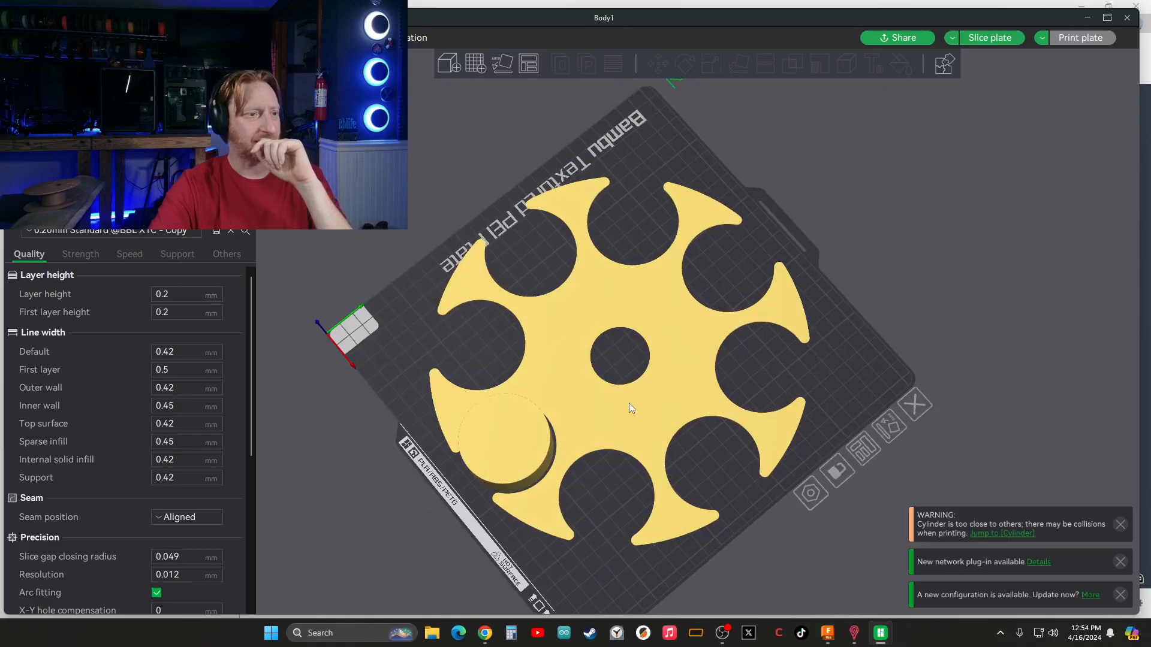
- Delete the test cylinder and slice the plate with only the holder slice on it
click(502, 452)
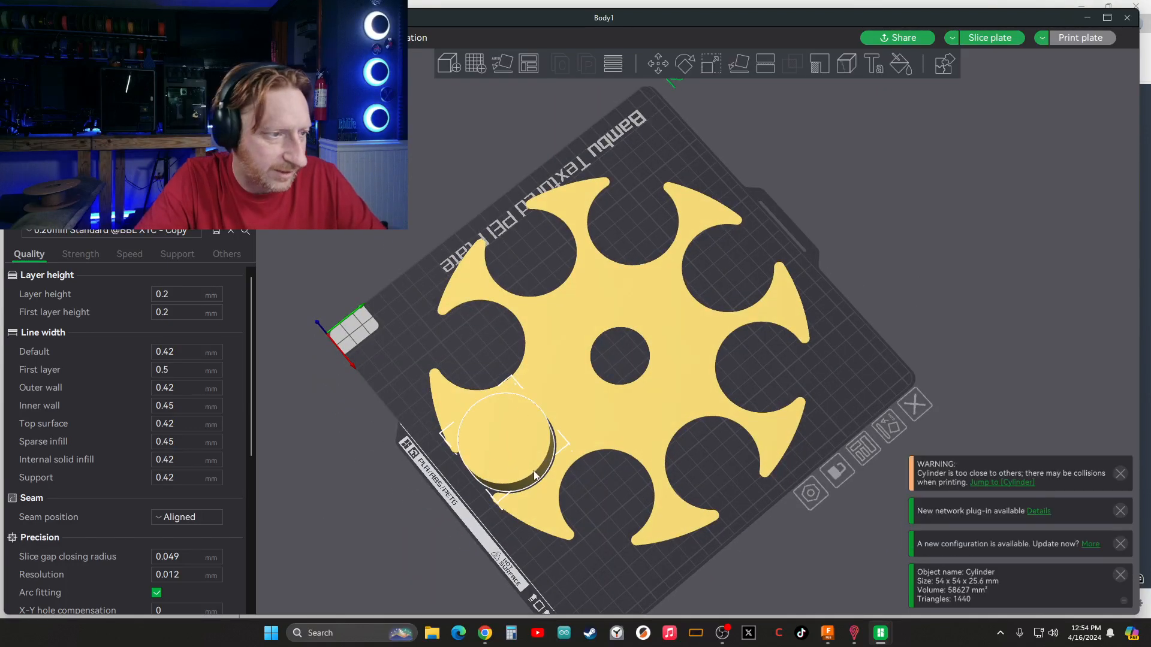
key(Delete)
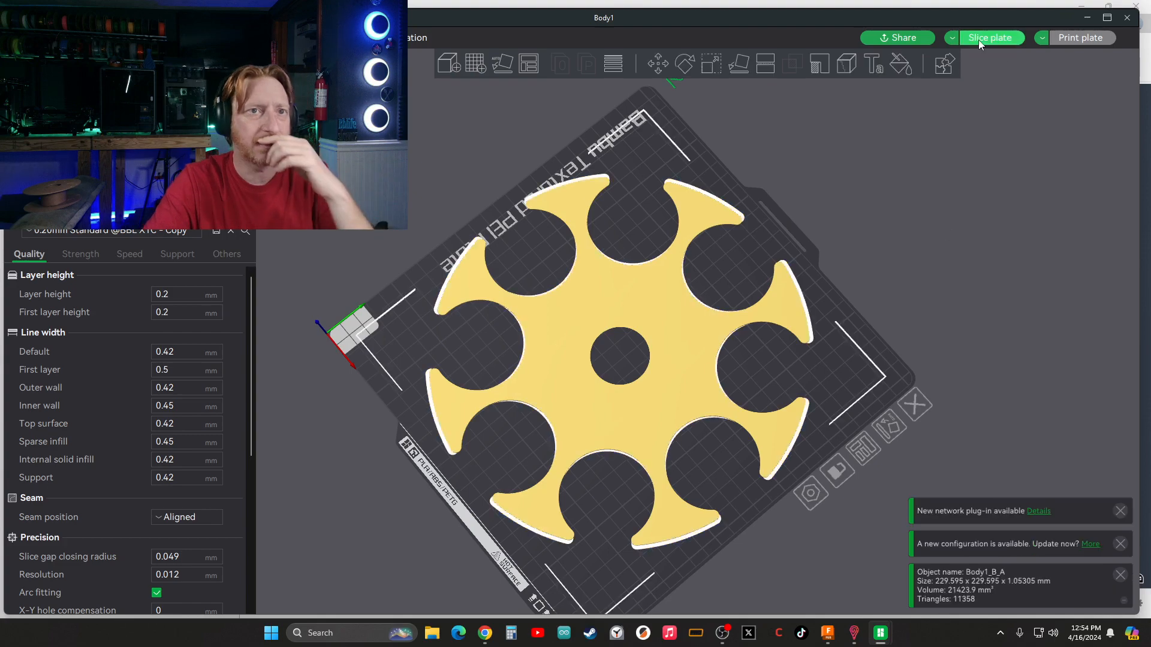
click(984, 38)
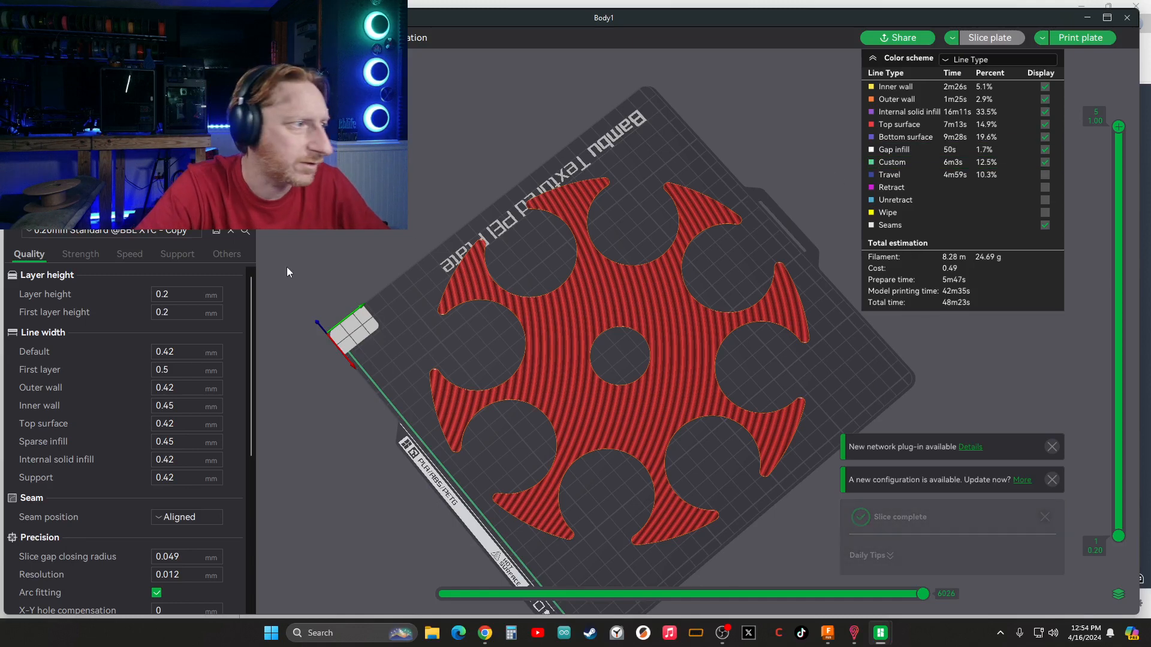
- Review the strength settings and examine the sliced preview's thickness from a low angle and from above
click(121, 255)
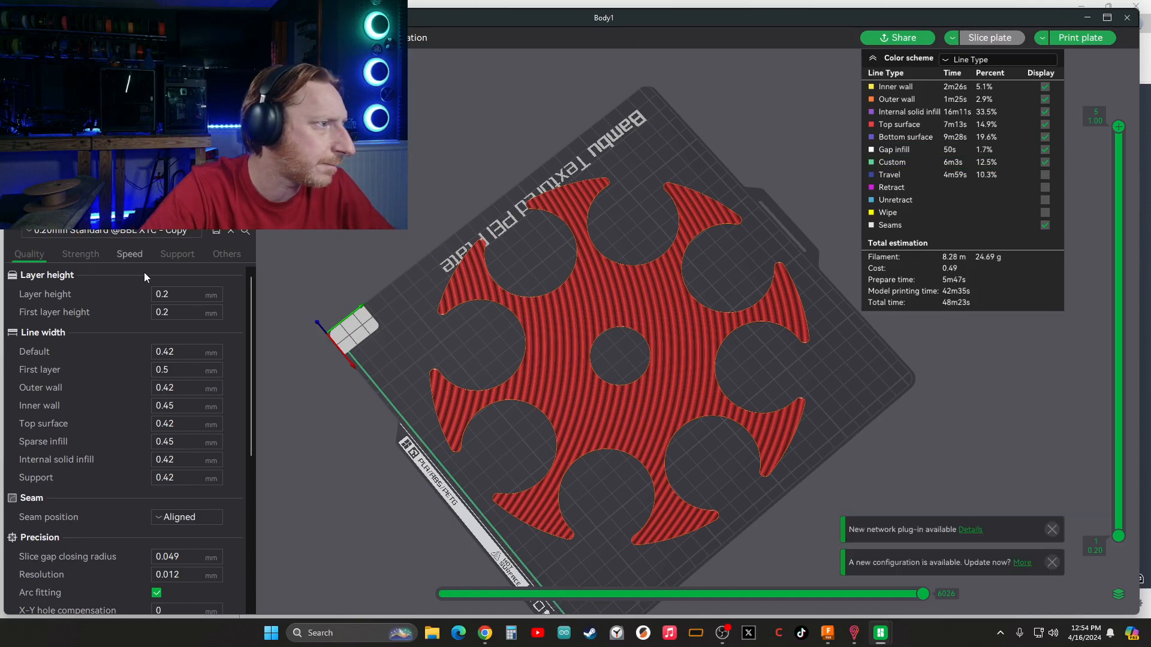
click(81, 255)
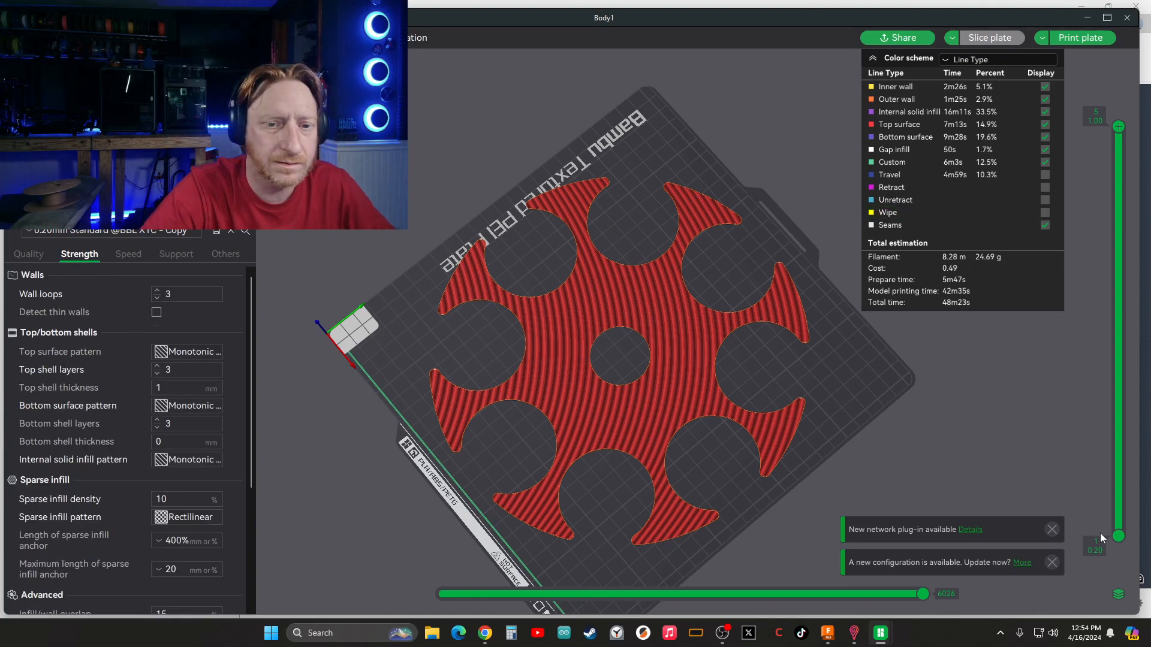
drag(895, 457, 883, 388)
scroll(661, 343, up, 5)
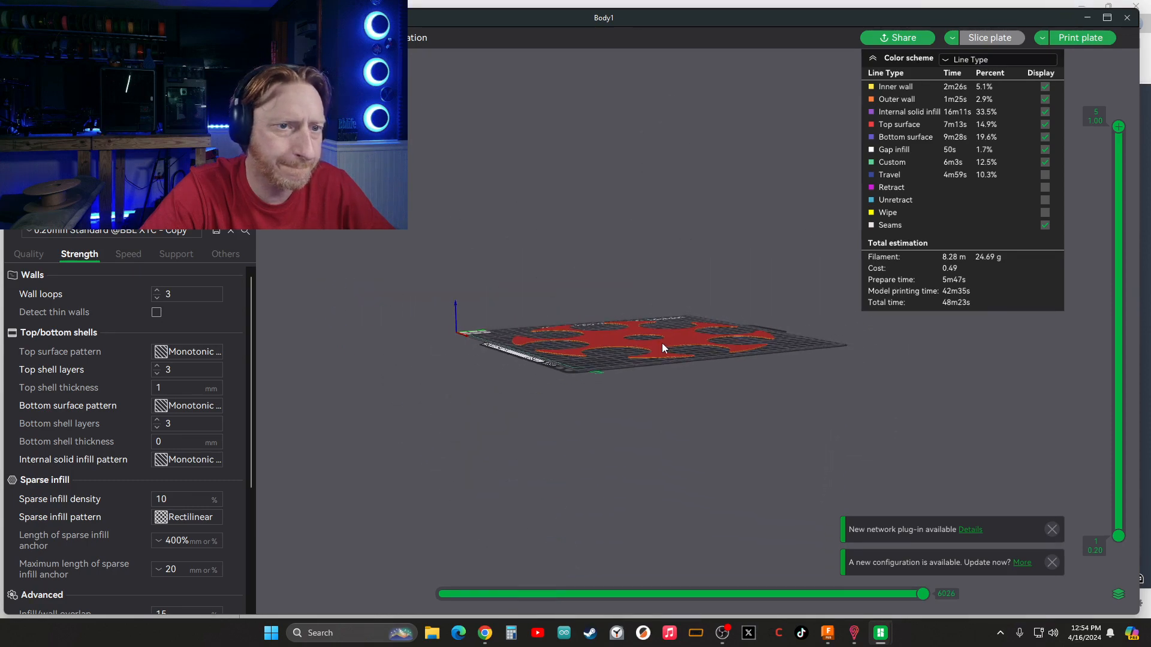
scroll(662, 343, up, 2)
drag(1117, 141, 1070, 56)
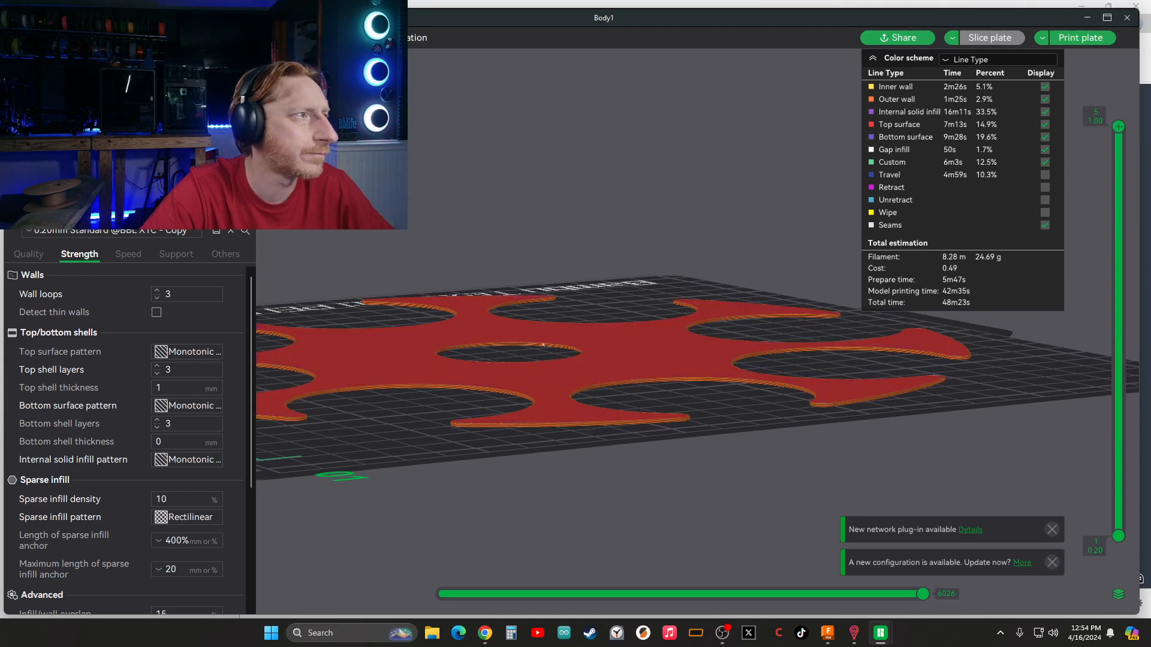
drag(475, 207, 508, 242)
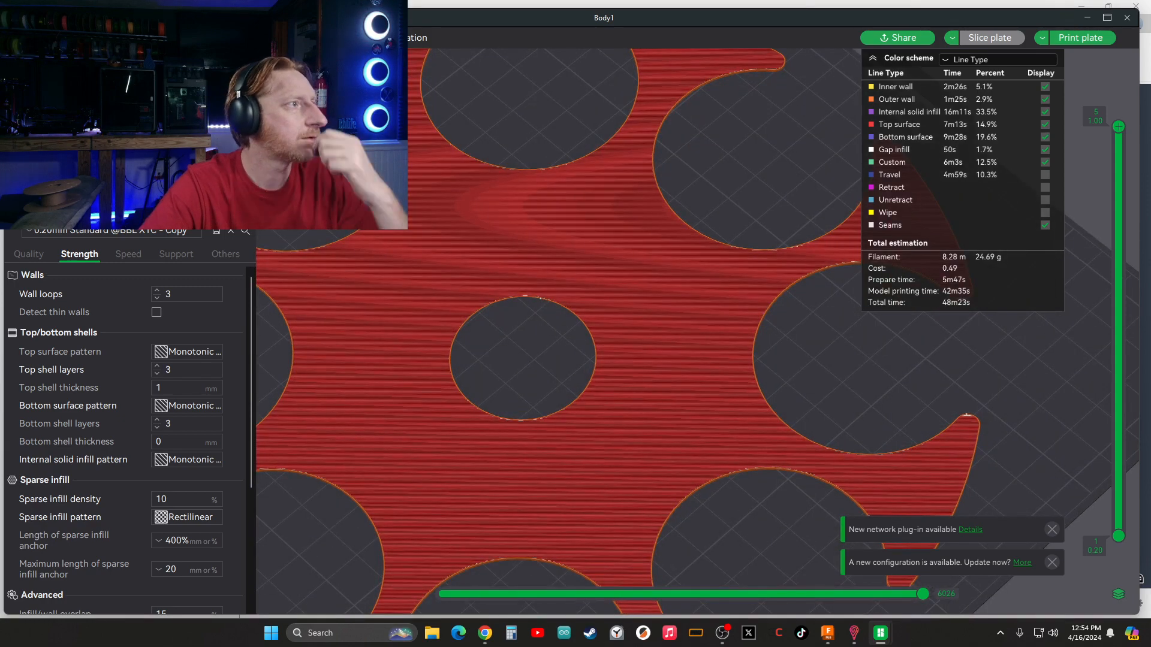
- Return to model editing and cut the holder slice with a horizontal plane at a height of 0.46 mm
click(80, 37)
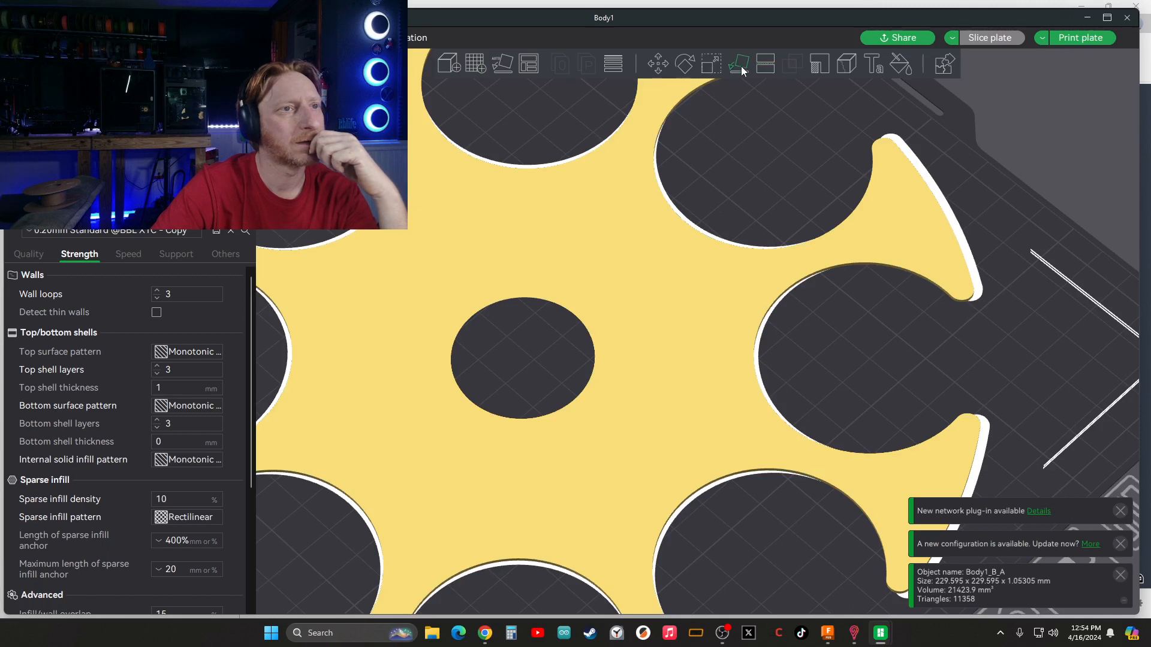
click(717, 65)
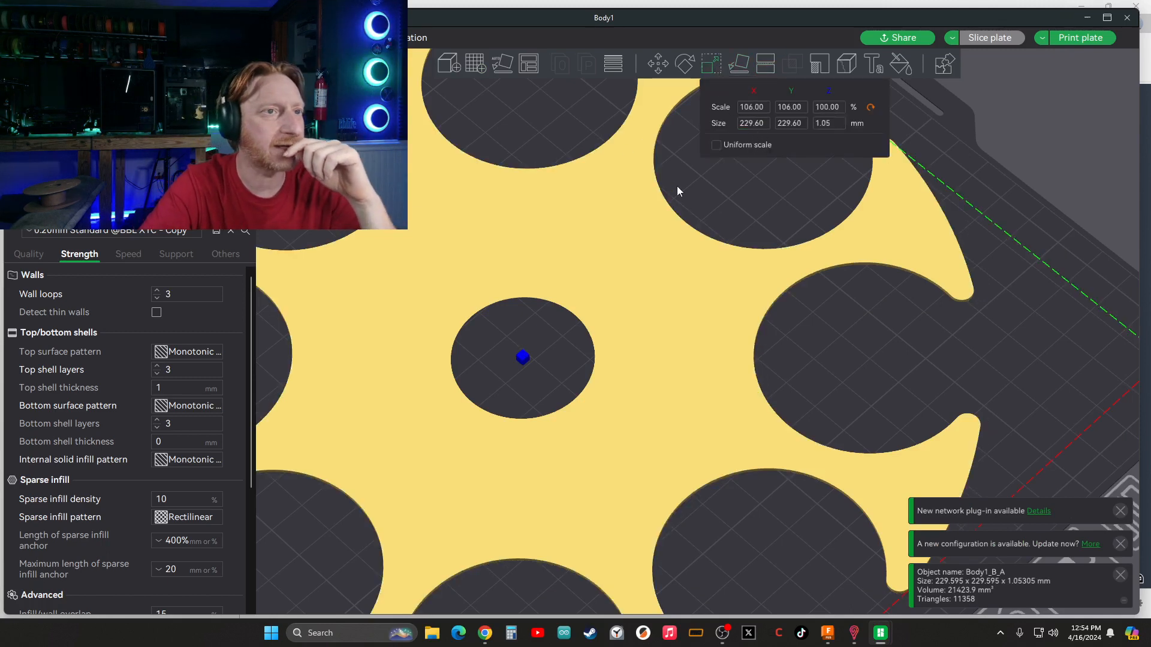
click(741, 71)
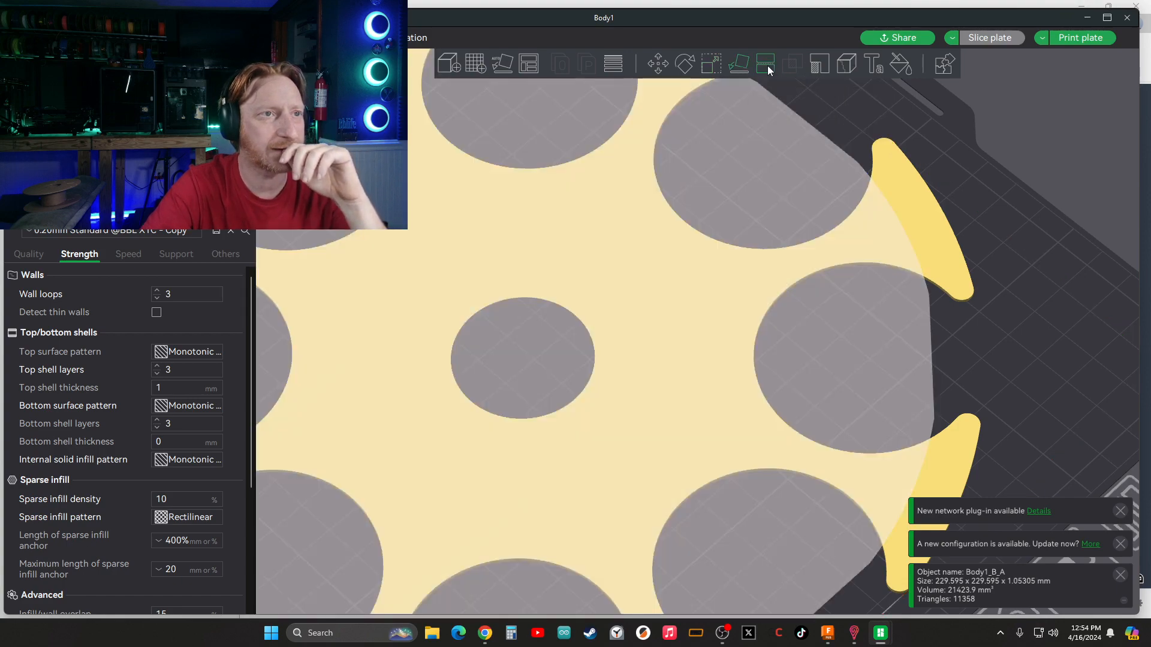
click(765, 63)
scroll(689, 326, up, 3)
scroll(685, 311, down, 8)
scroll(684, 311, up, 3)
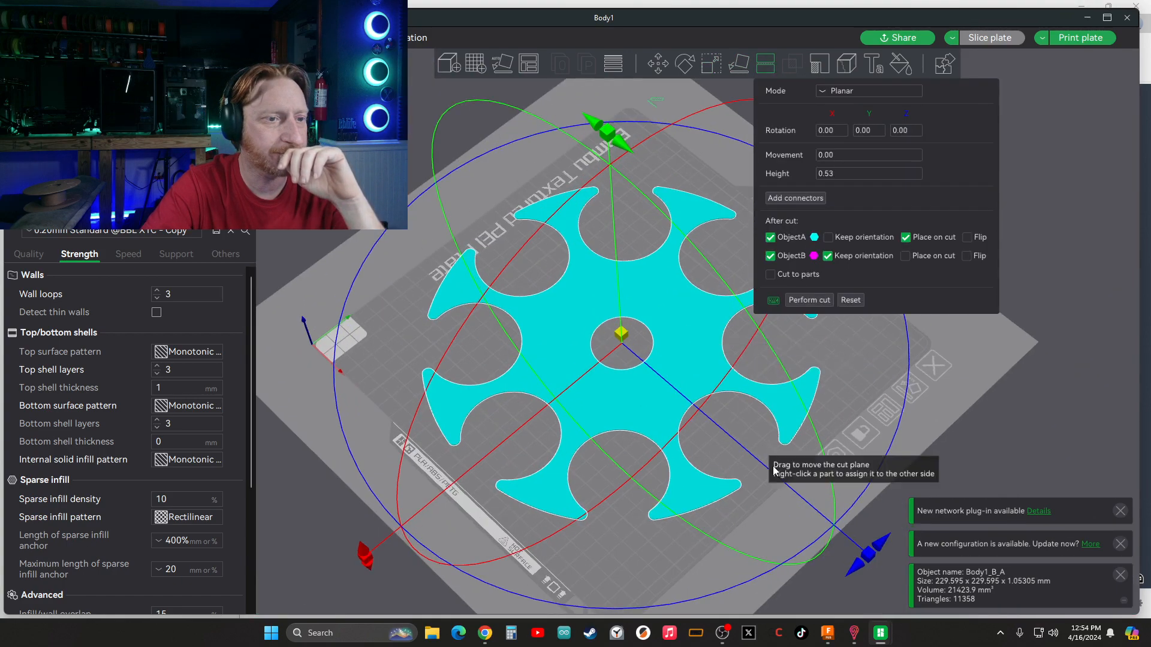
drag(836, 547, 810, 524)
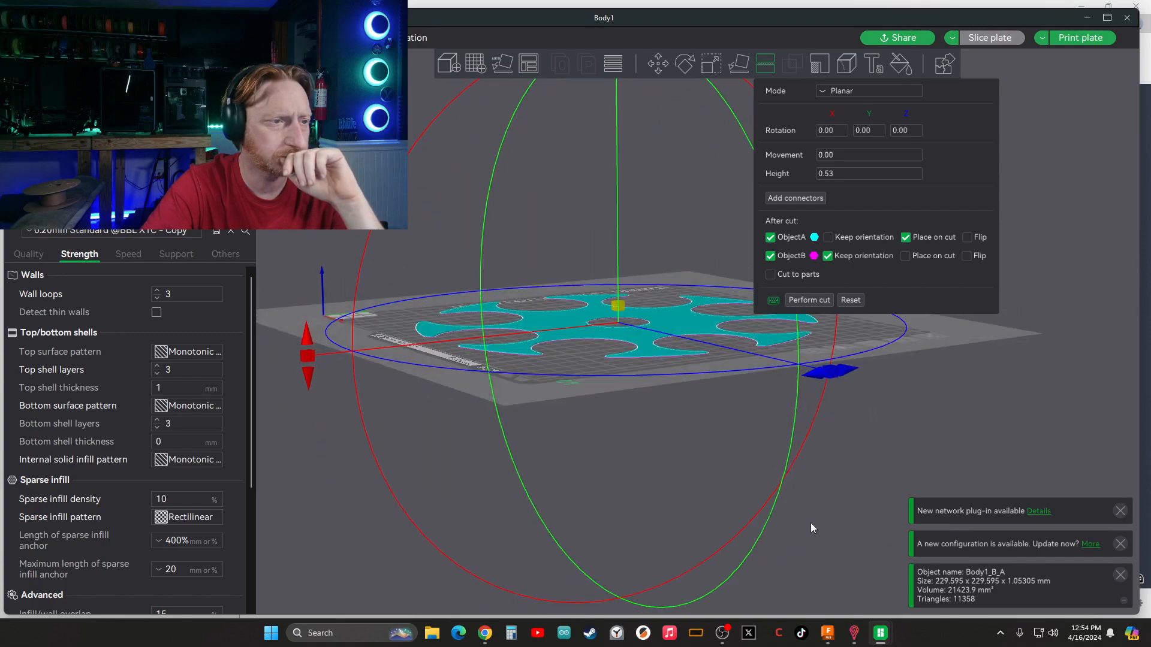
scroll(588, 327, down, 4)
scroll(604, 334, up, 5)
scroll(603, 339, up, 4)
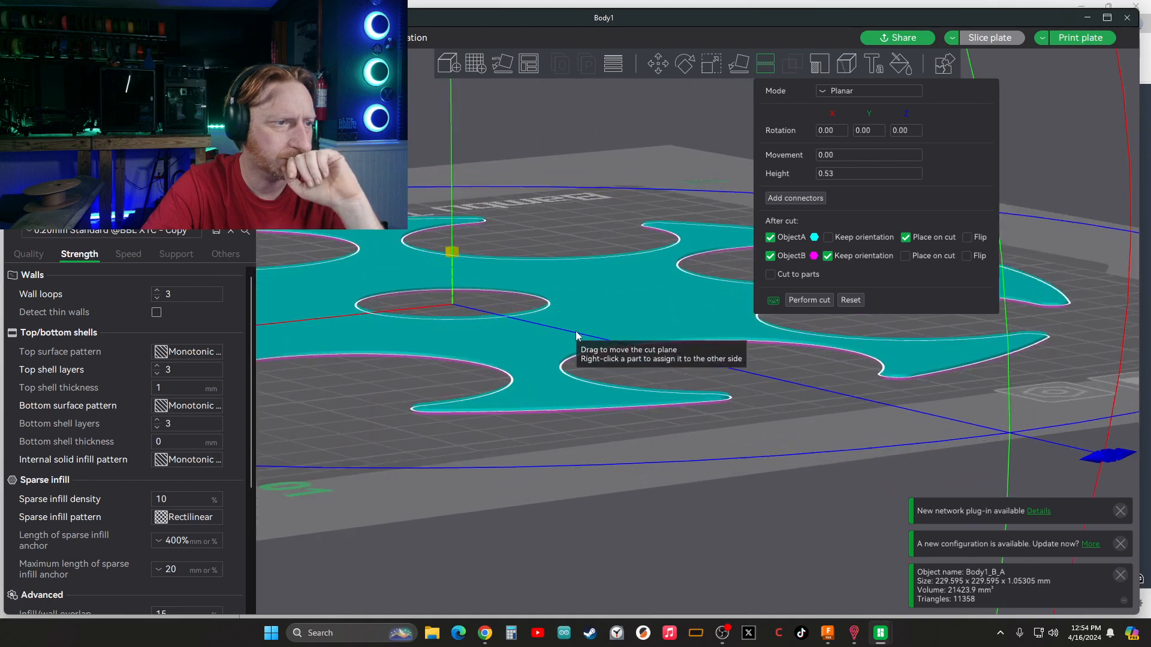
mouse_move(452, 256)
mouse_down()
mouse_move(451, 243)
mouse_move(451, 253)
mouse_up()
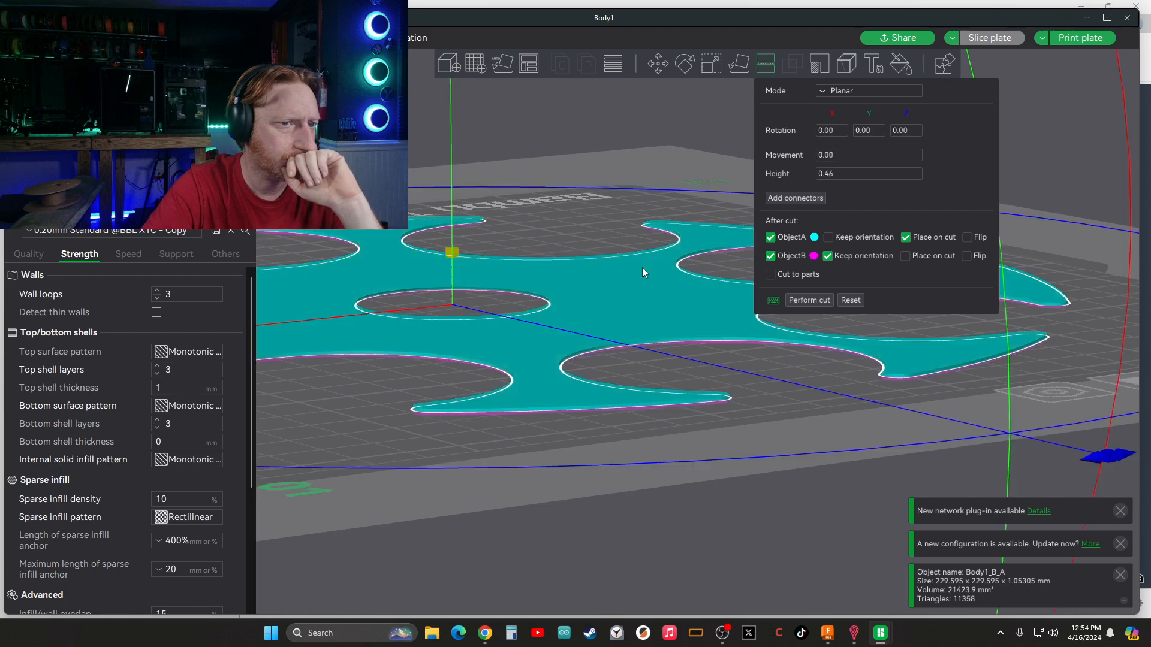
click(797, 298)
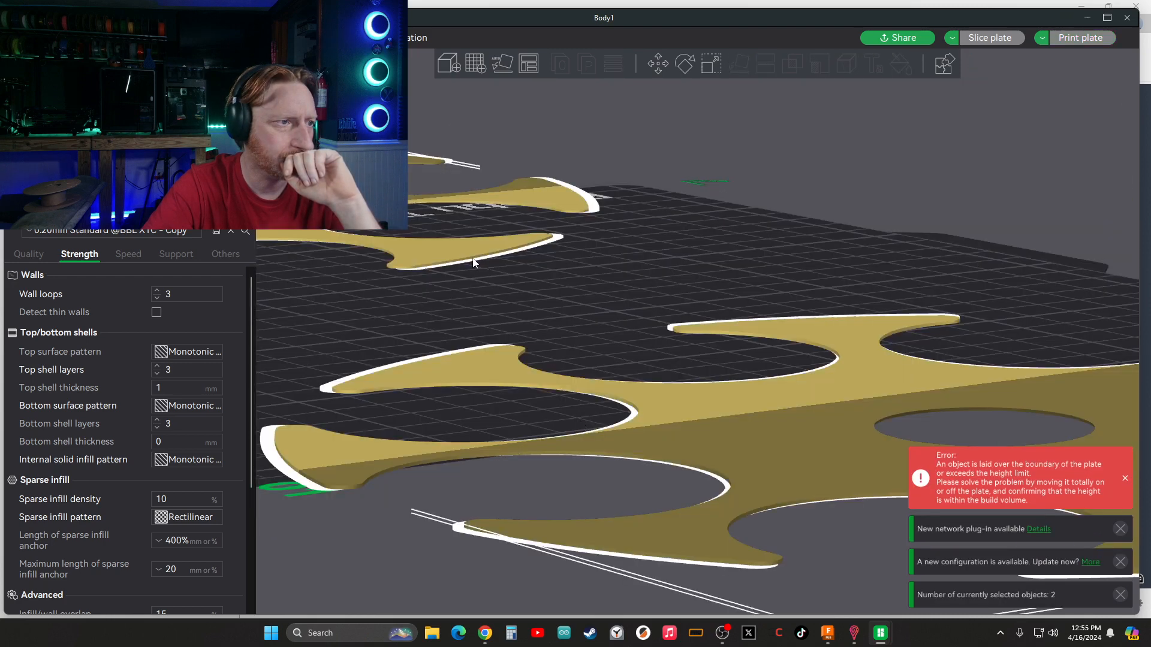
- Undo the deletion of both cut pieces and delete only the thinner piece
key(Delete)
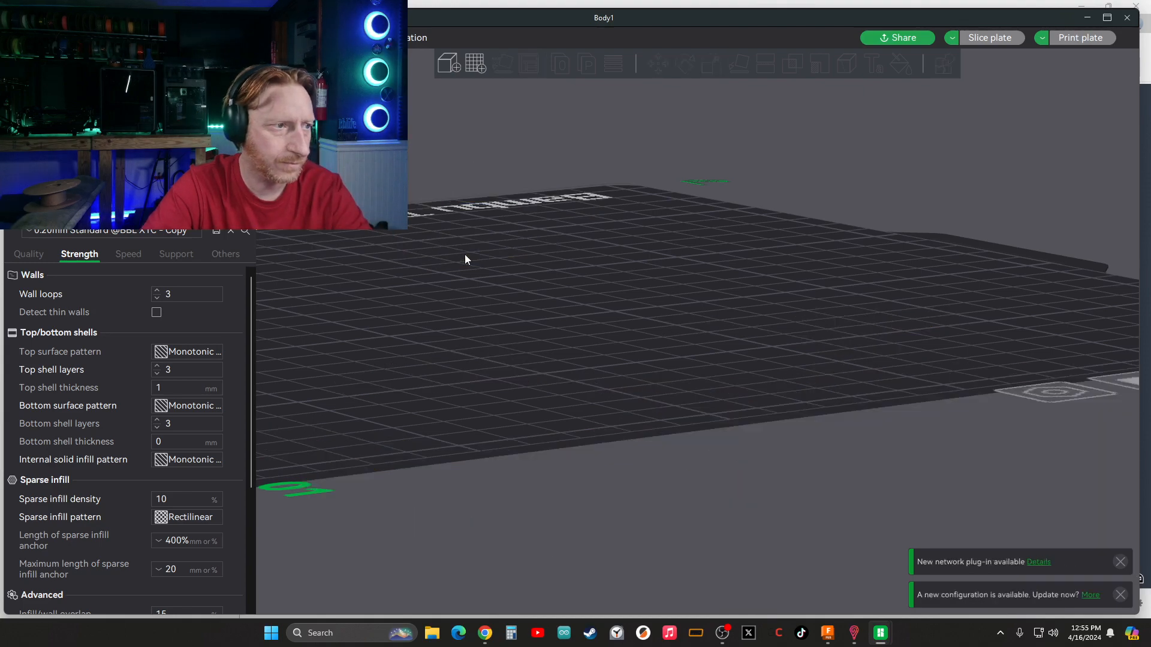
key(ctrl+z)
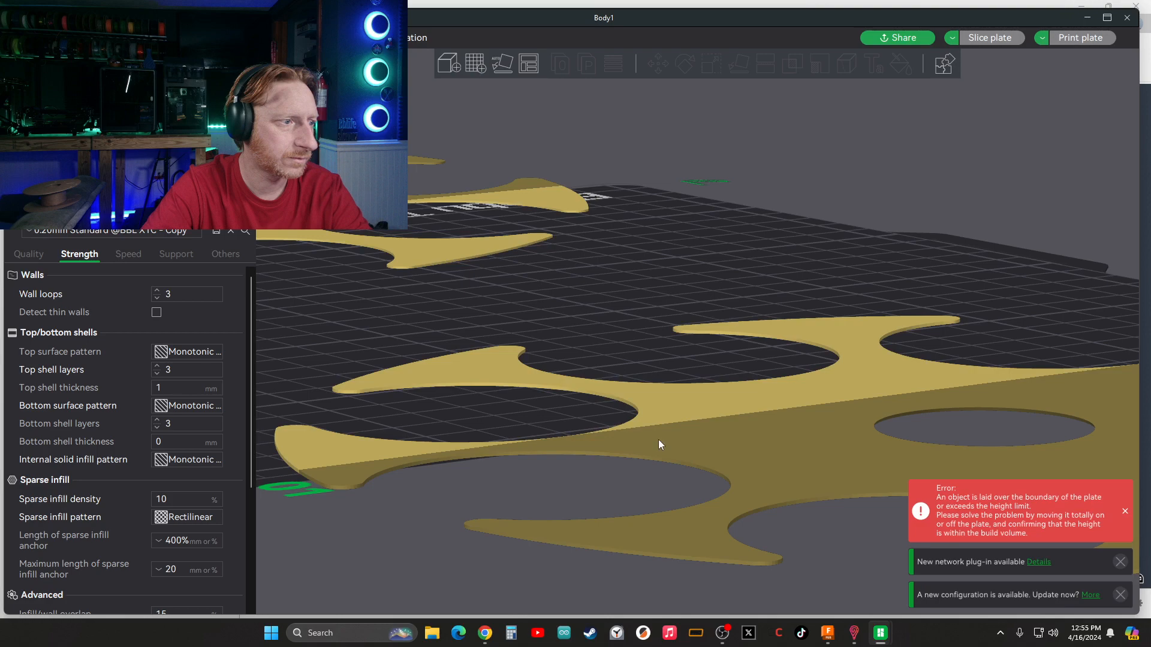
click(472, 249)
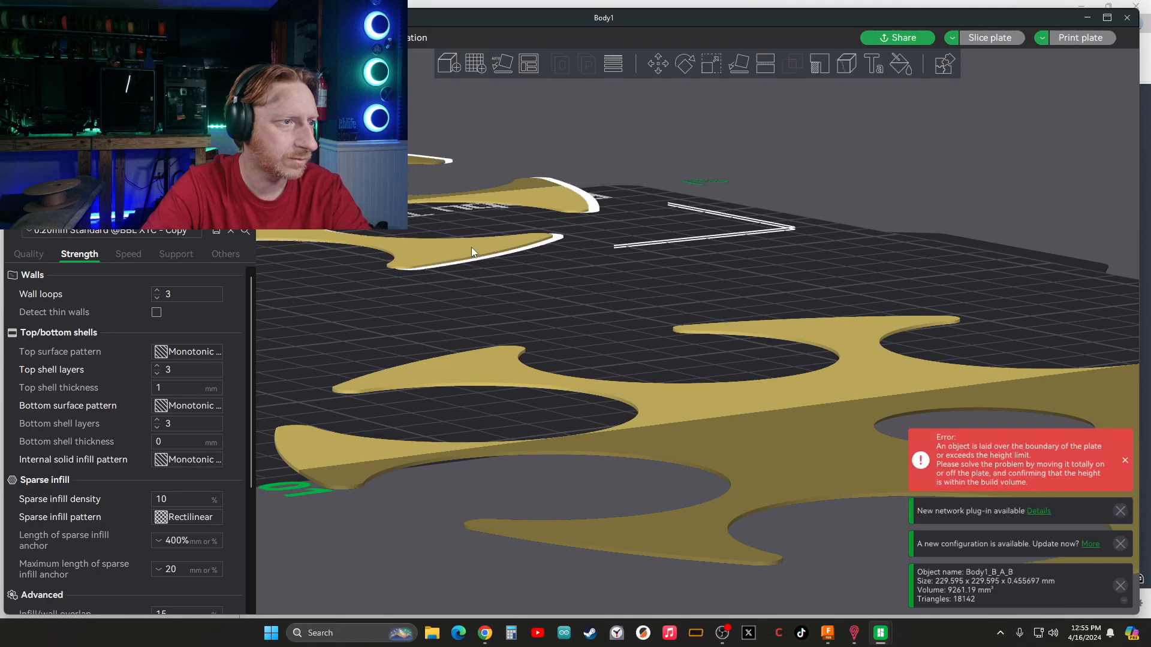
key(Delete)
- Centre the remaining cut piece on the build plate
click(756, 404)
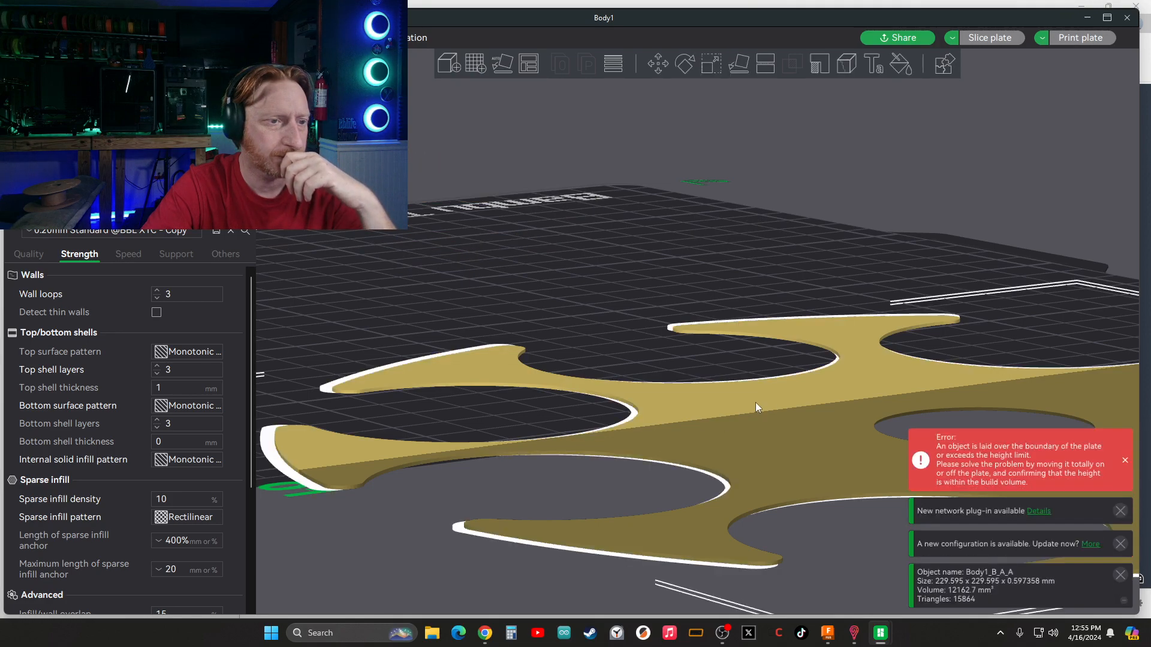
right_click(756, 403)
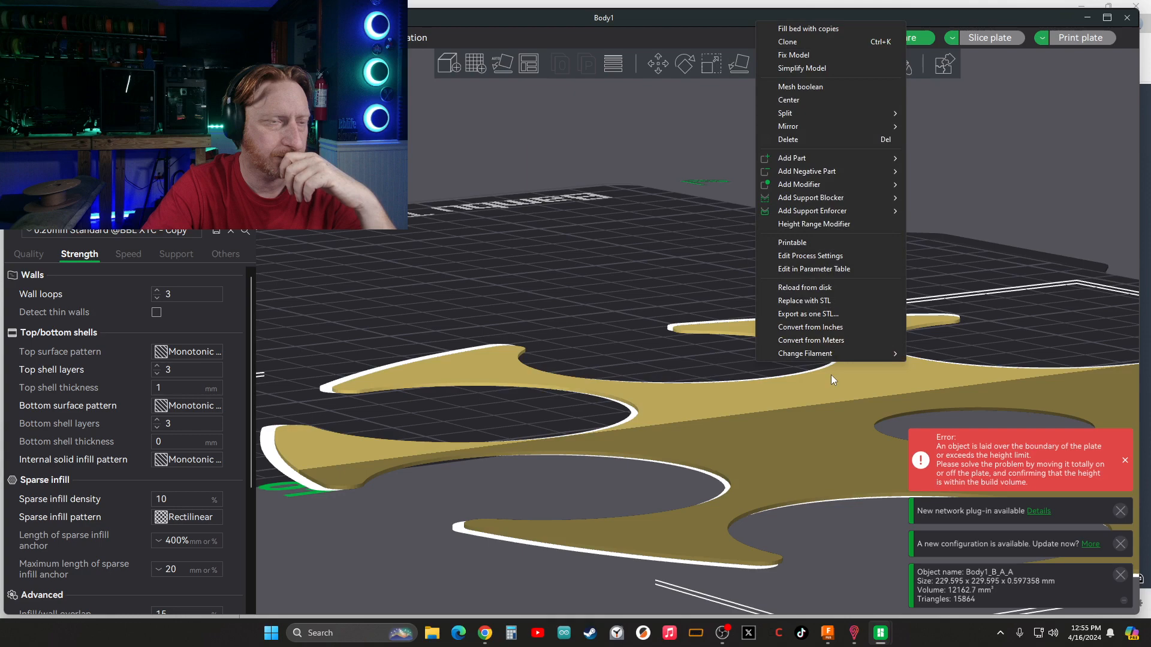
click(798, 99)
scroll(765, 431, up, 9)
scroll(773, 447, down, 12)
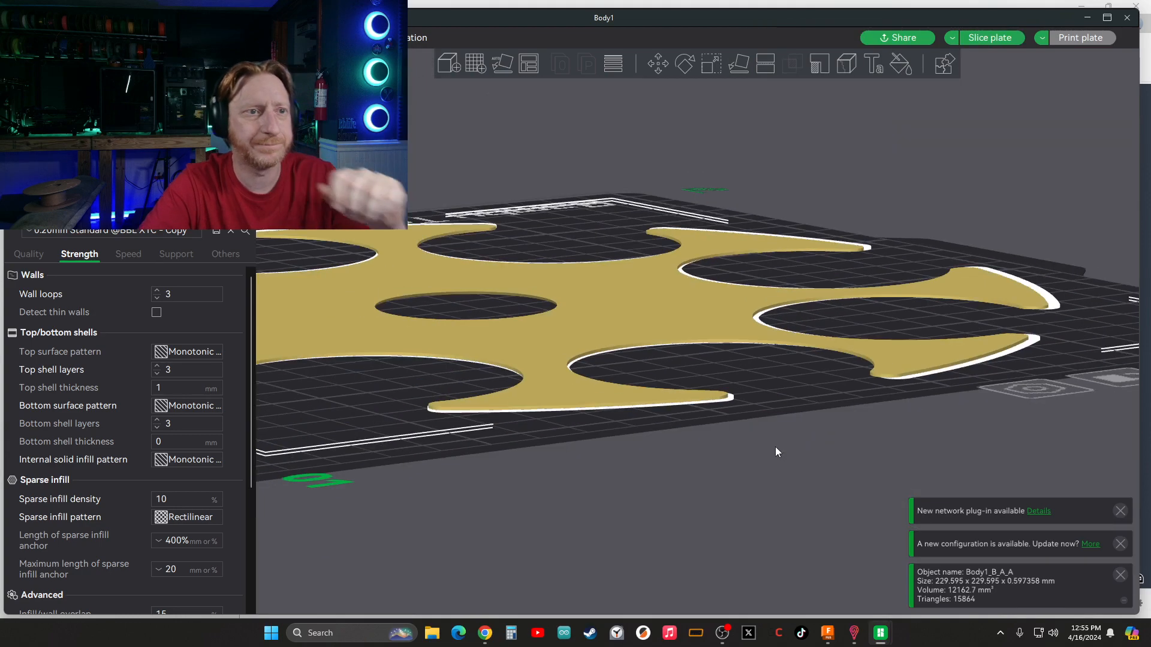
scroll(705, 473, down, 3)
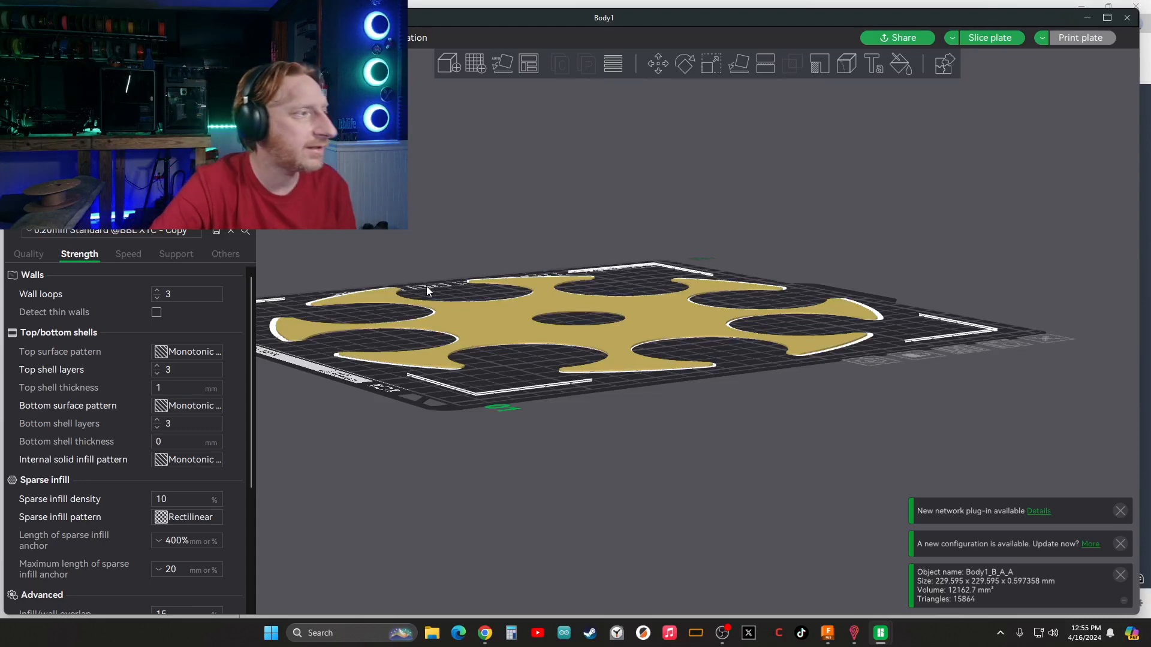
- Change the piece's filament to Filament 3 and slice the plate
right_click(541, 332)
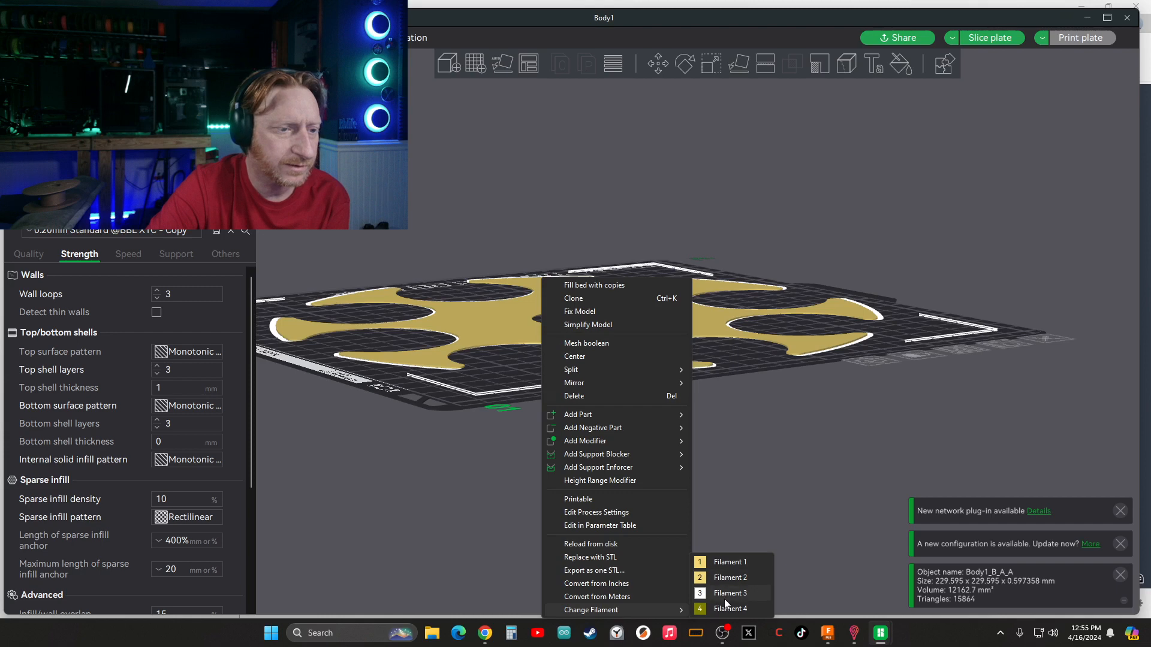
click(725, 595)
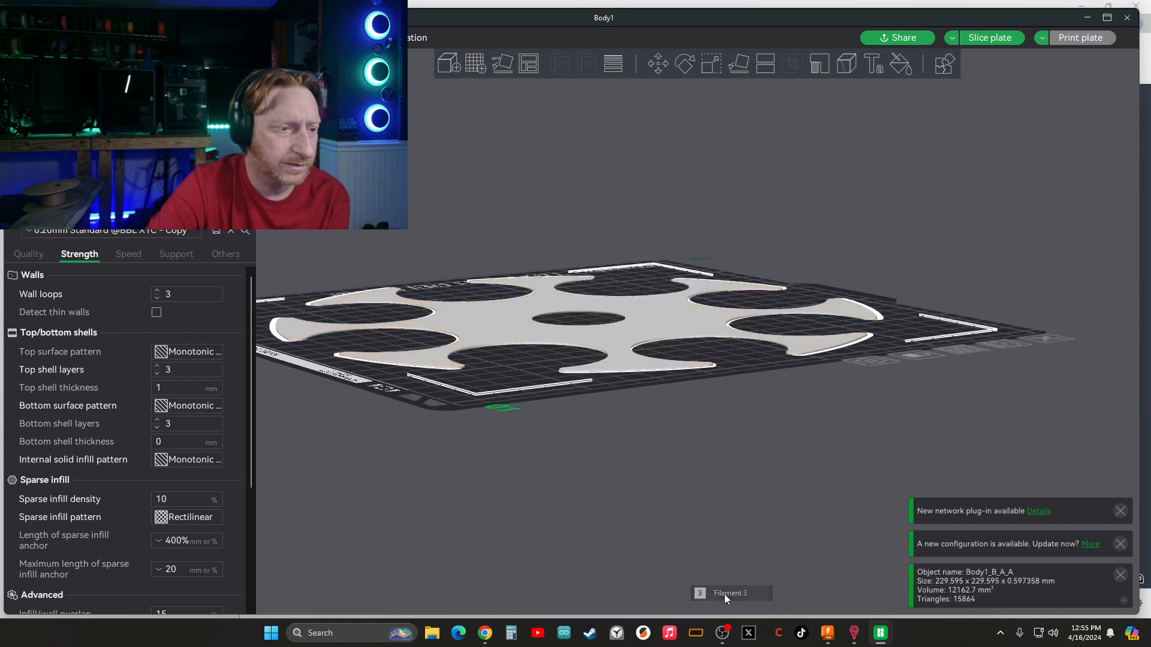
click(991, 39)
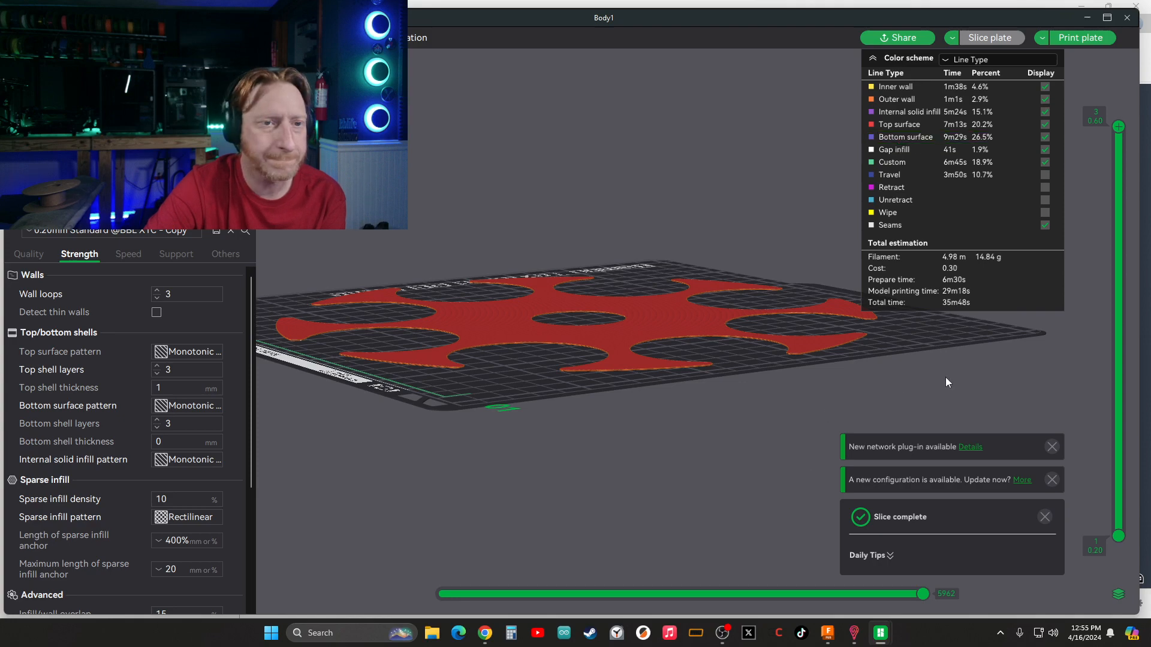
- Inspect the sliced preview, map the print's PLA to AMS slot A3 and send the job to the printer
drag(668, 438, 684, 480)
scroll(685, 480, up, 3)
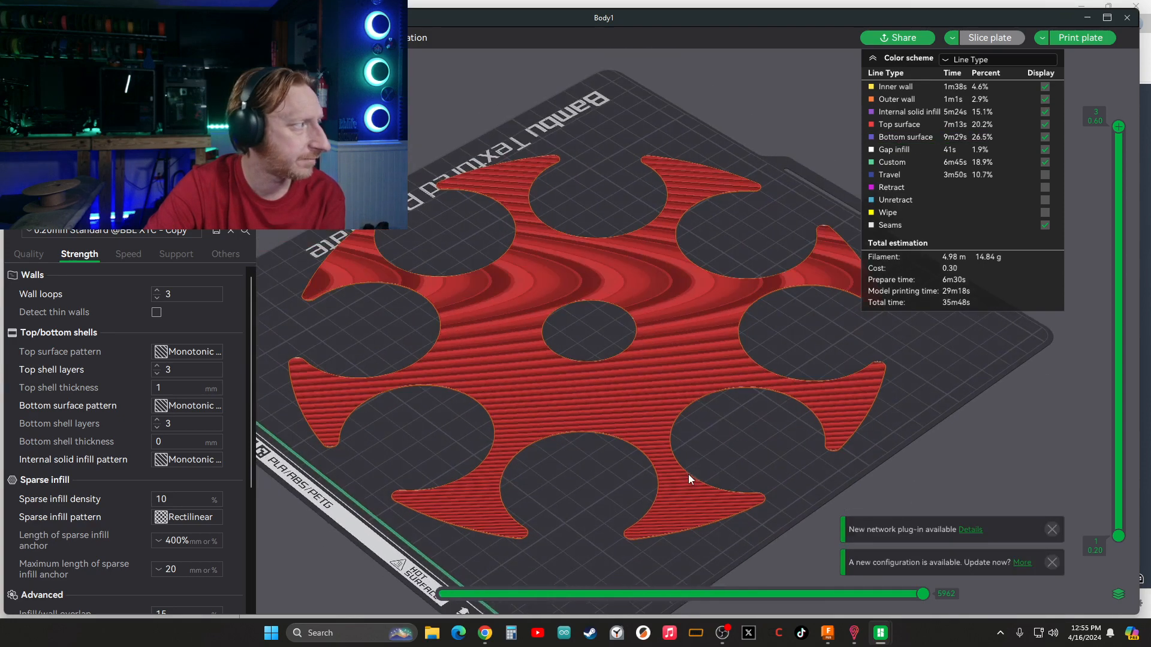
scroll(620, 377, up, 2)
scroll(620, 382, down, 5)
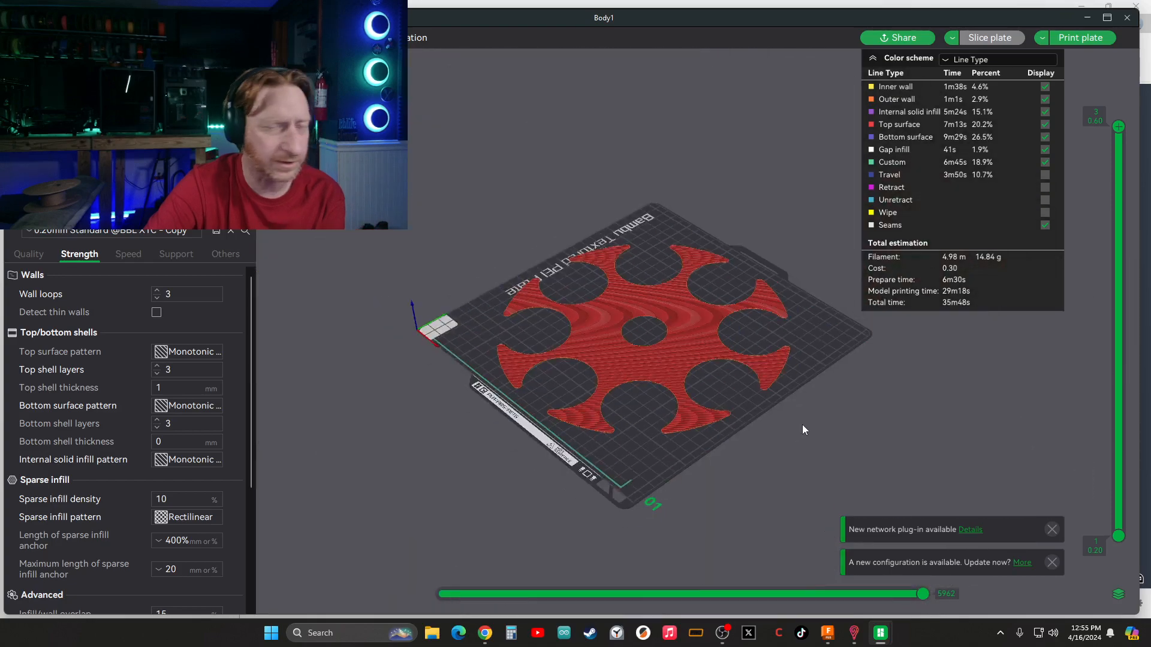
drag(794, 428, 780, 449)
click(1080, 38)
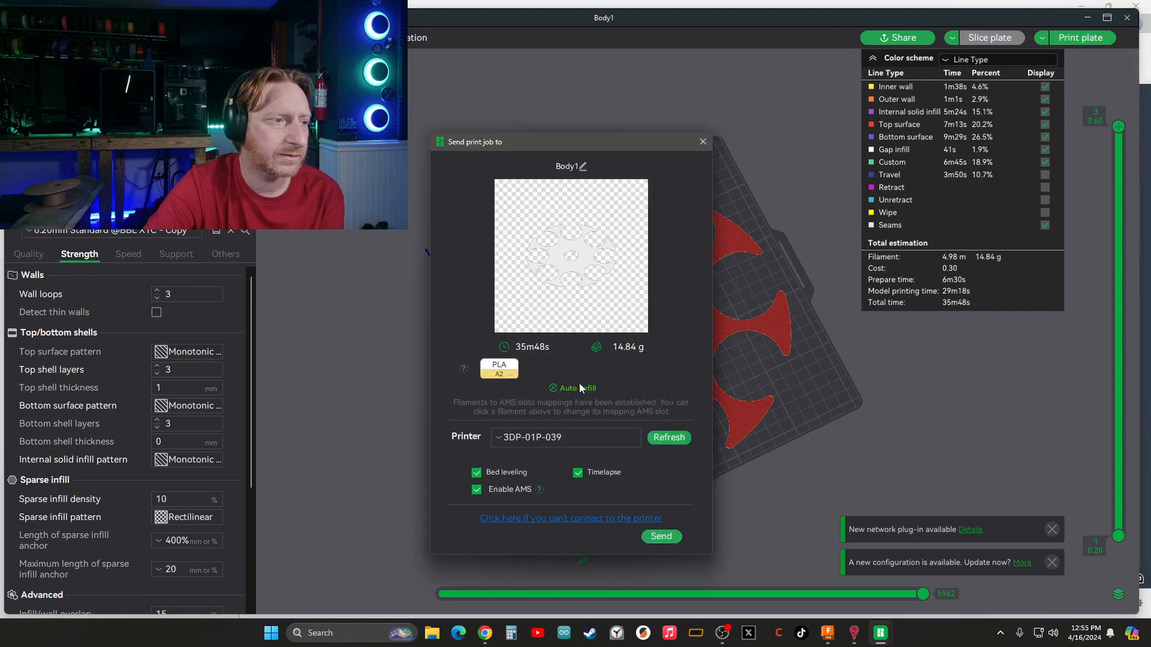
click(503, 374)
click(572, 427)
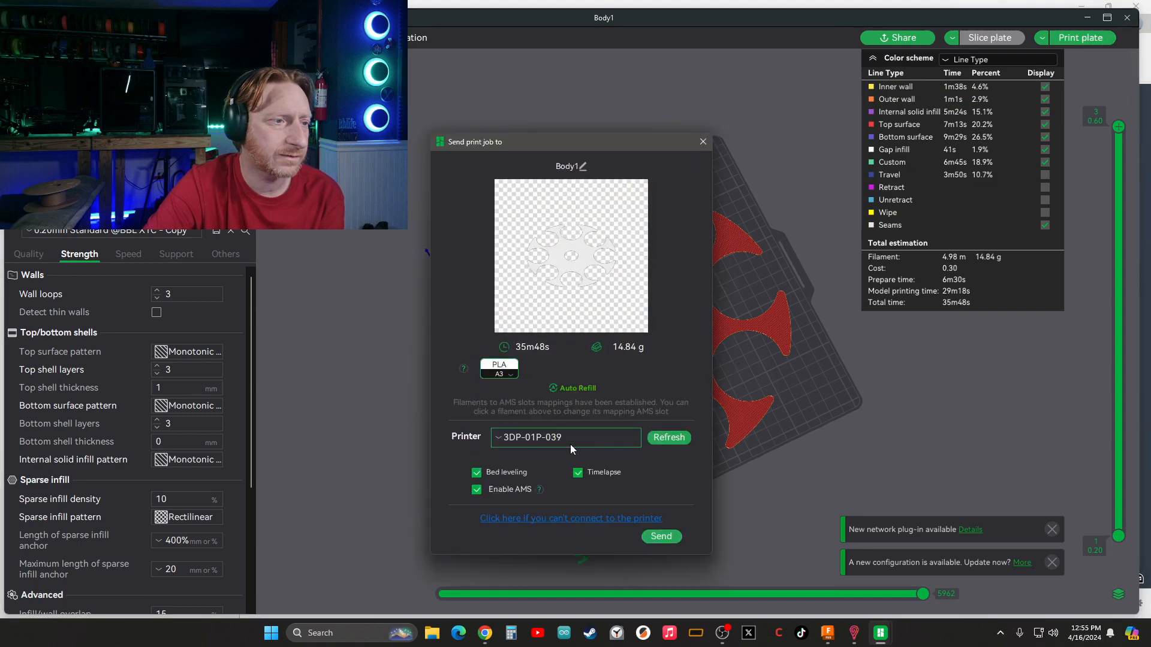
click(662, 537)
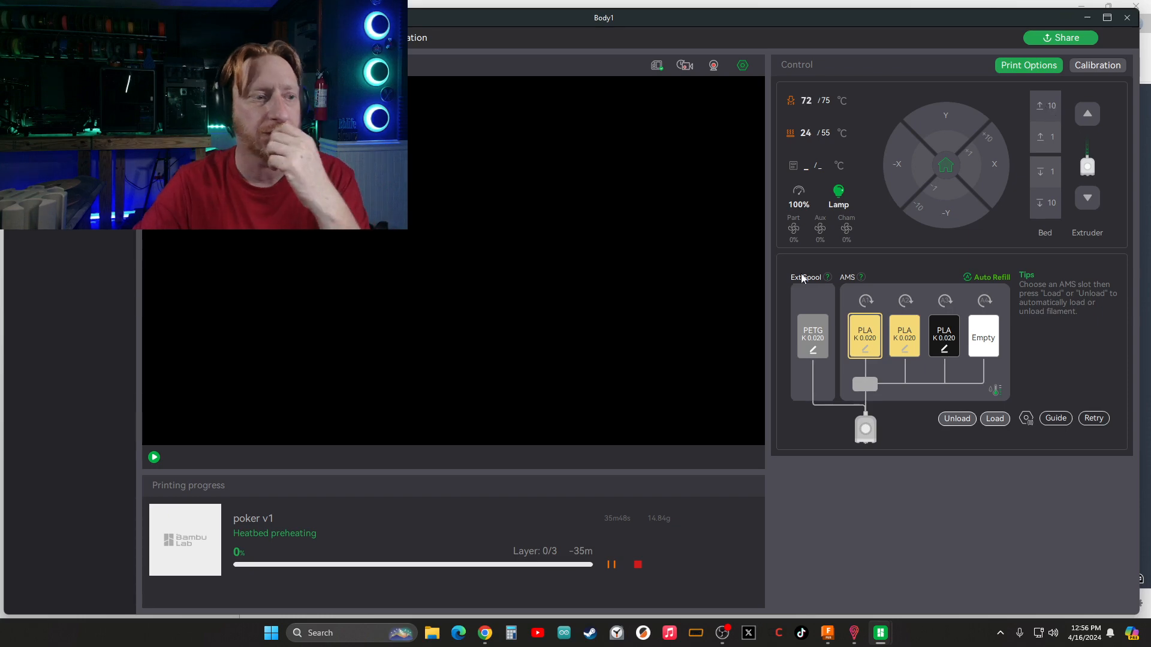
- Cancel the running poker v1 print and dismiss the cancellation notice
click(637, 564)
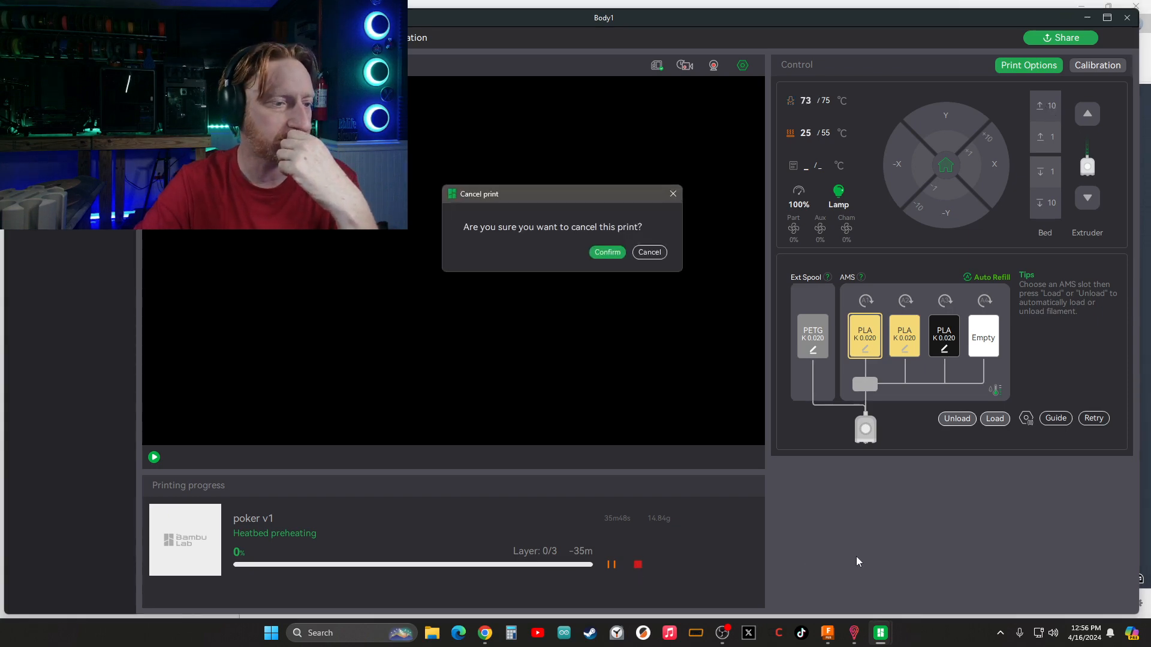
click(602, 251)
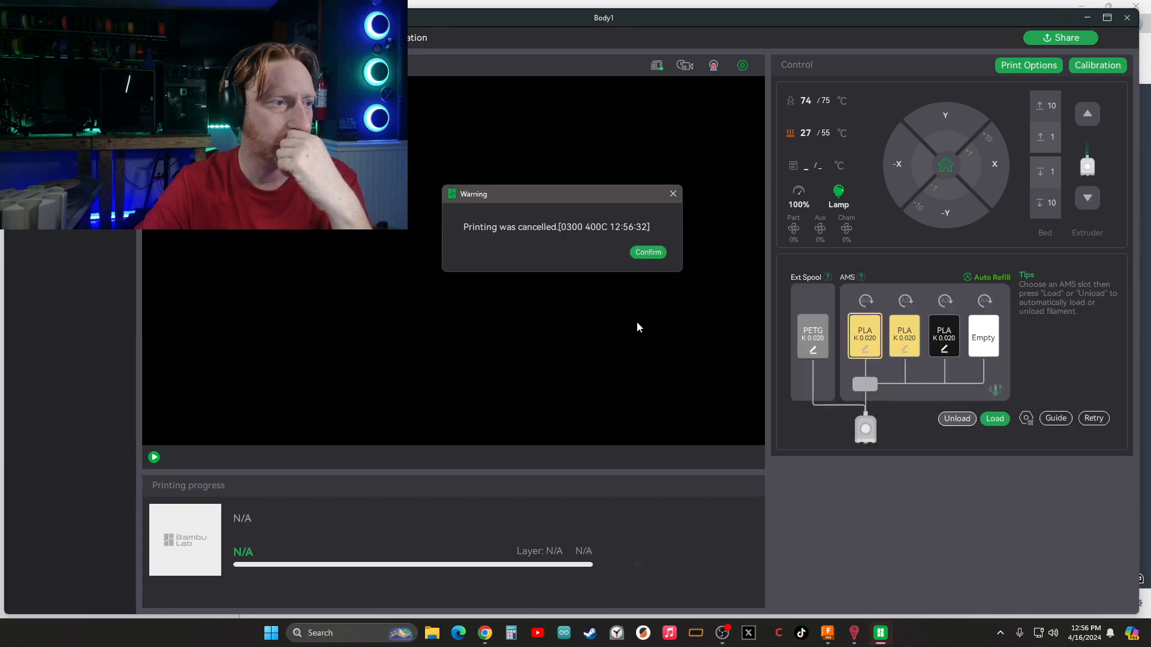
click(648, 253)
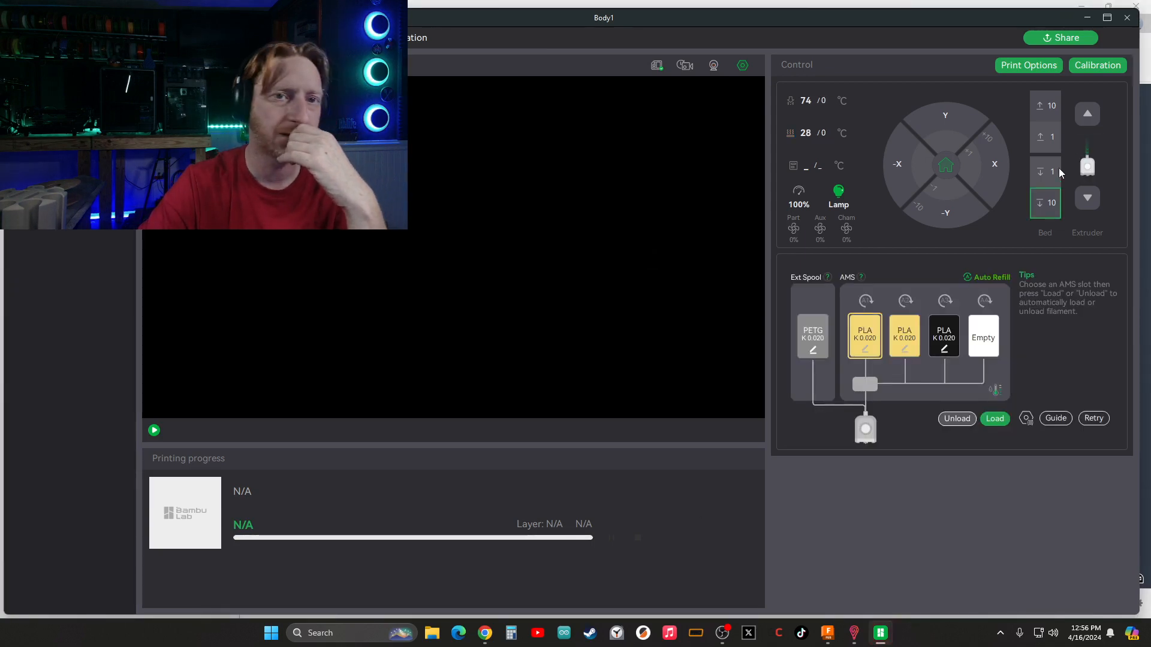
- Move the print bed up eight times in increments of 10, declining to home the axes each time
click(1050, 108)
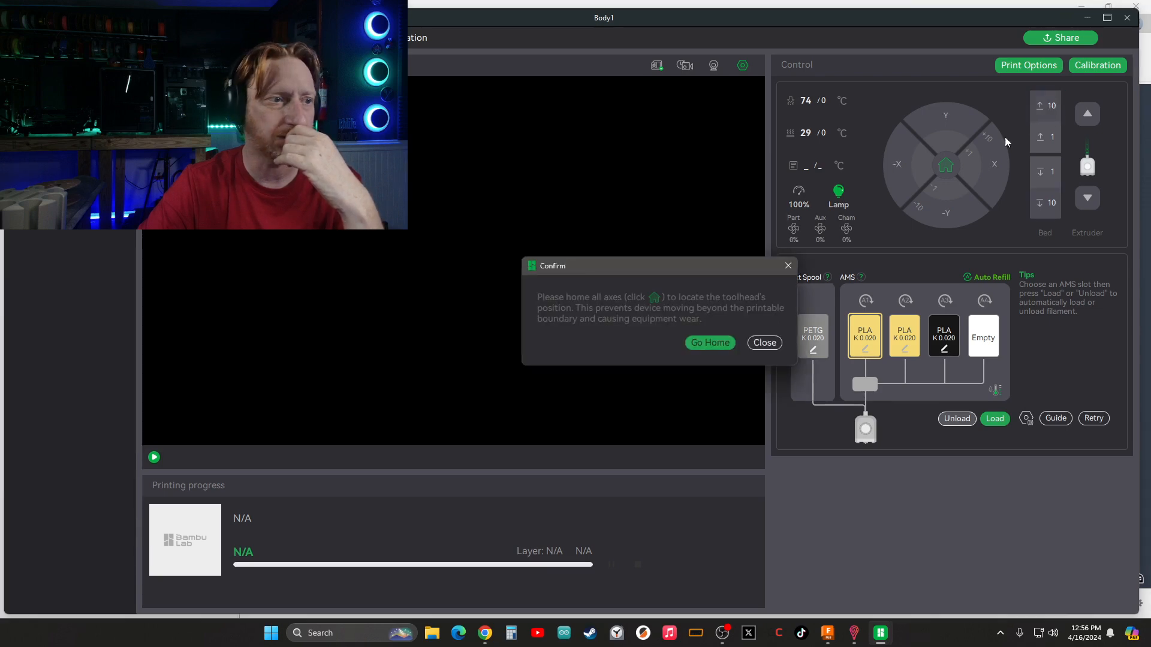
click(771, 342)
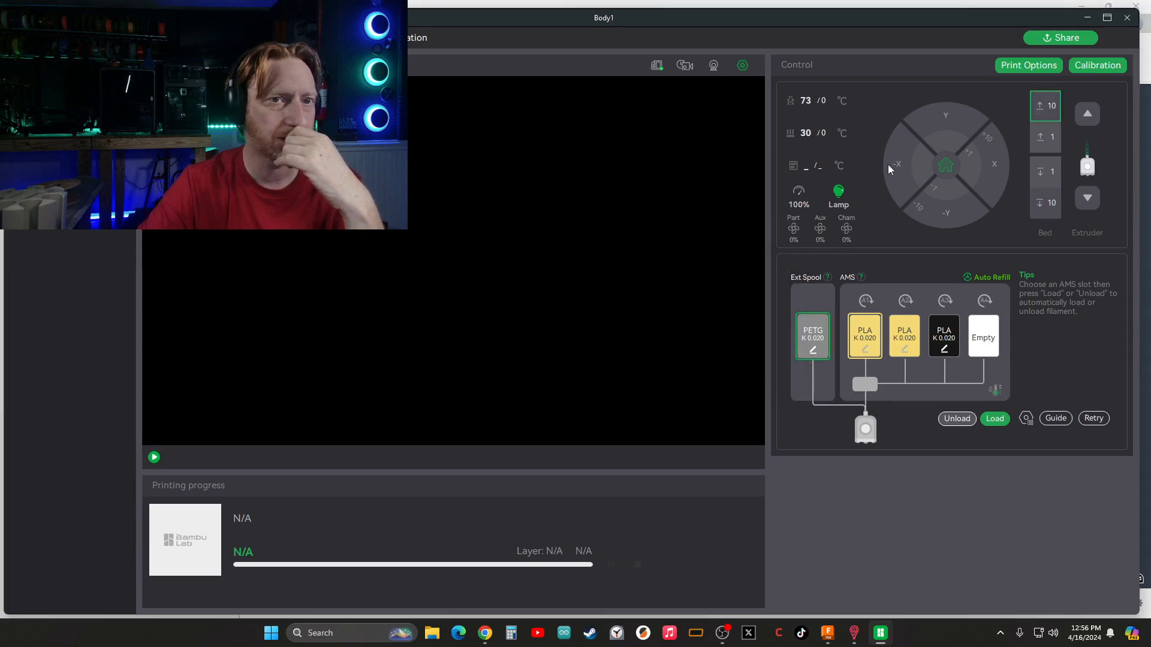
click(1038, 113)
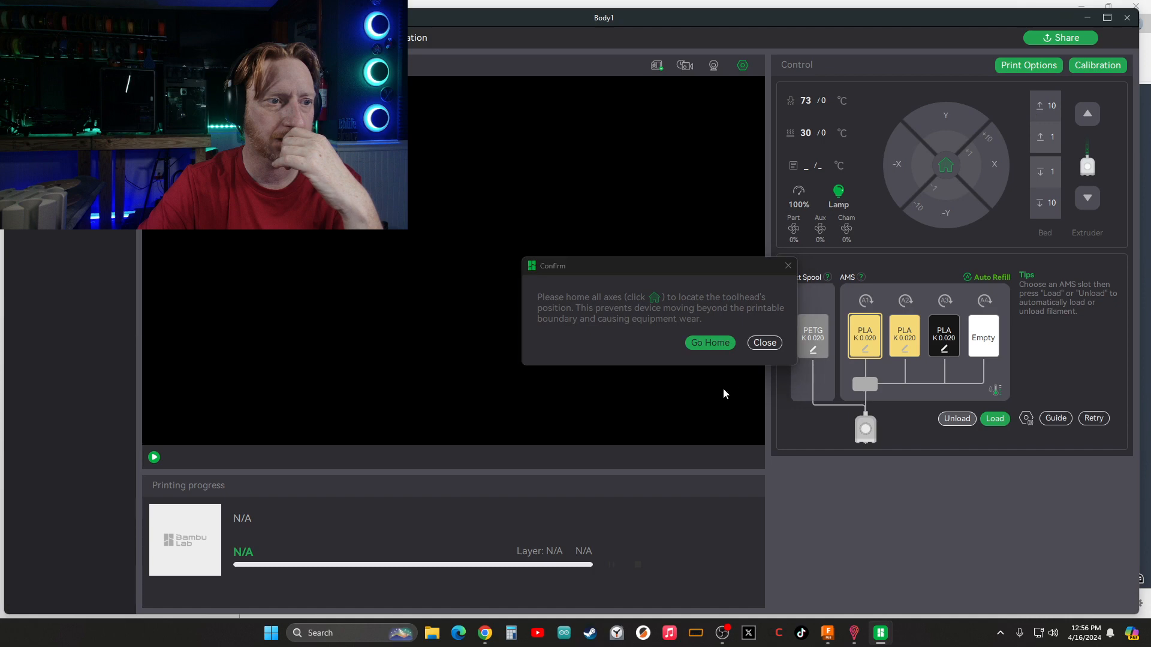
click(757, 346)
click(1040, 112)
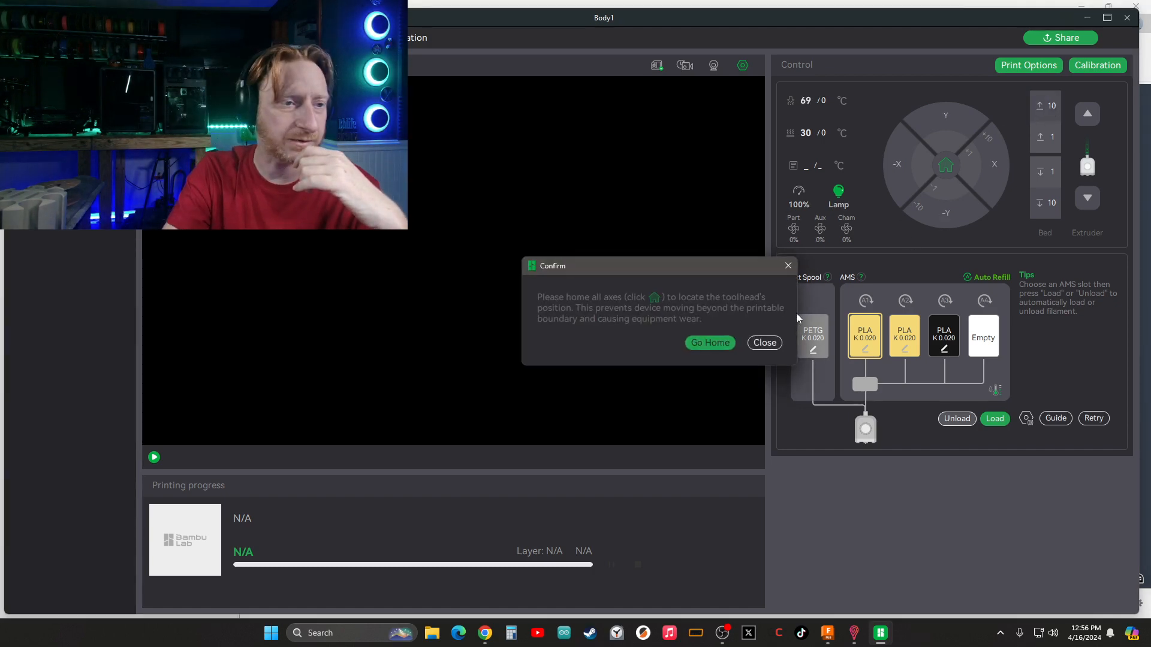
click(764, 343)
click(1044, 108)
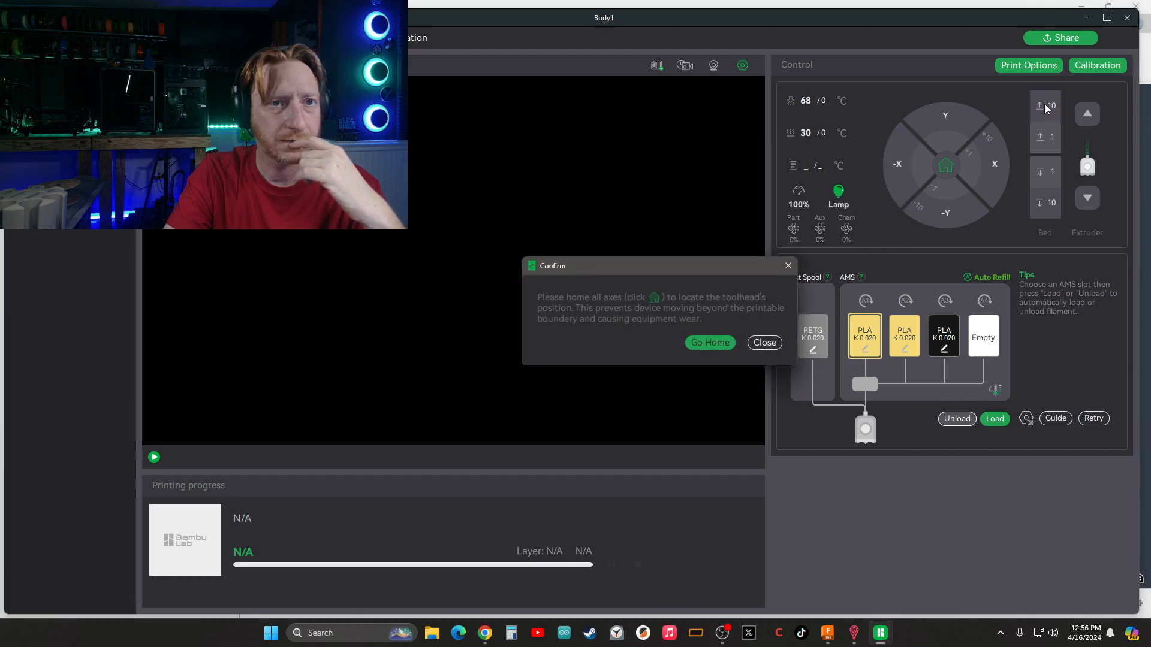
click(764, 343)
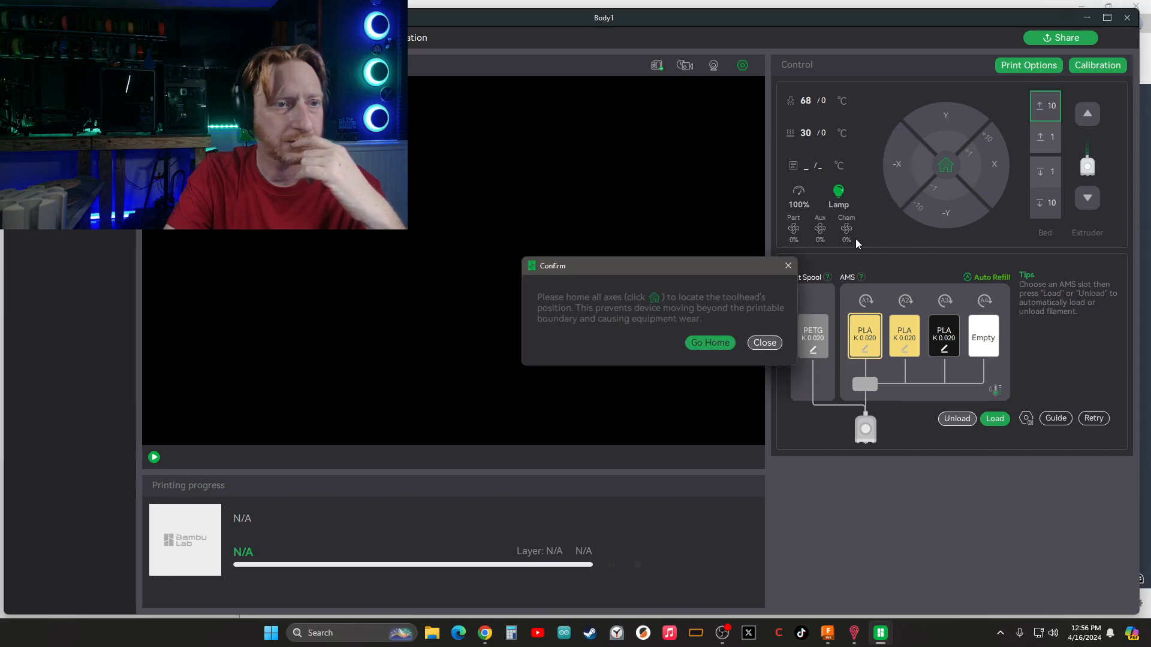
click(1048, 112)
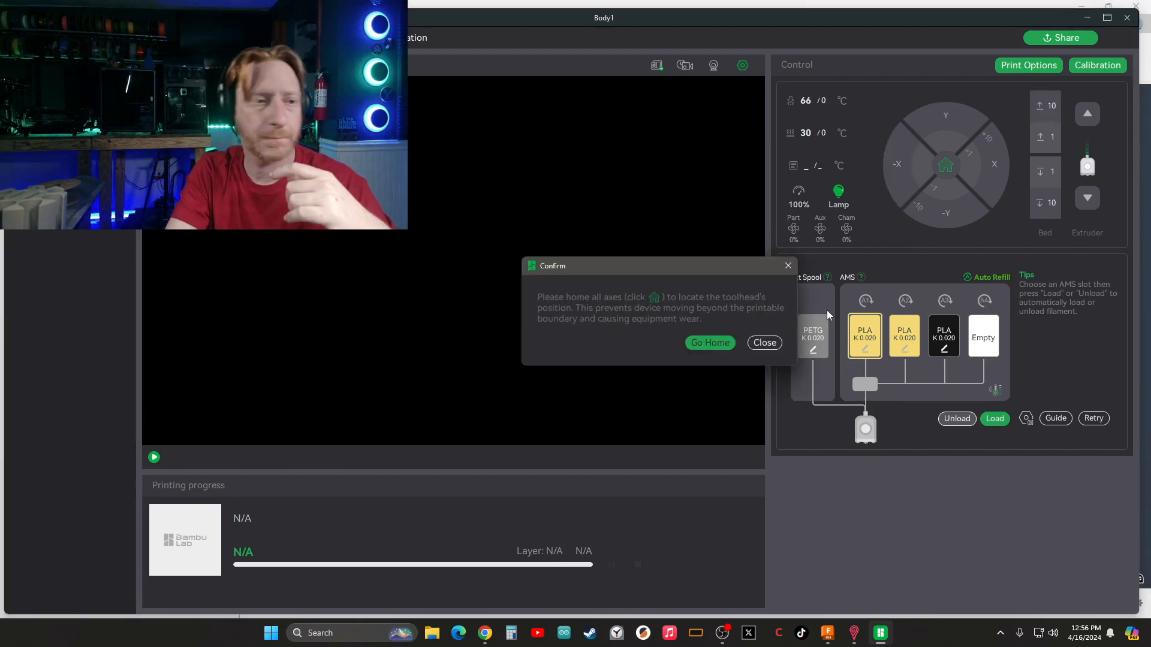
click(765, 343)
click(1053, 104)
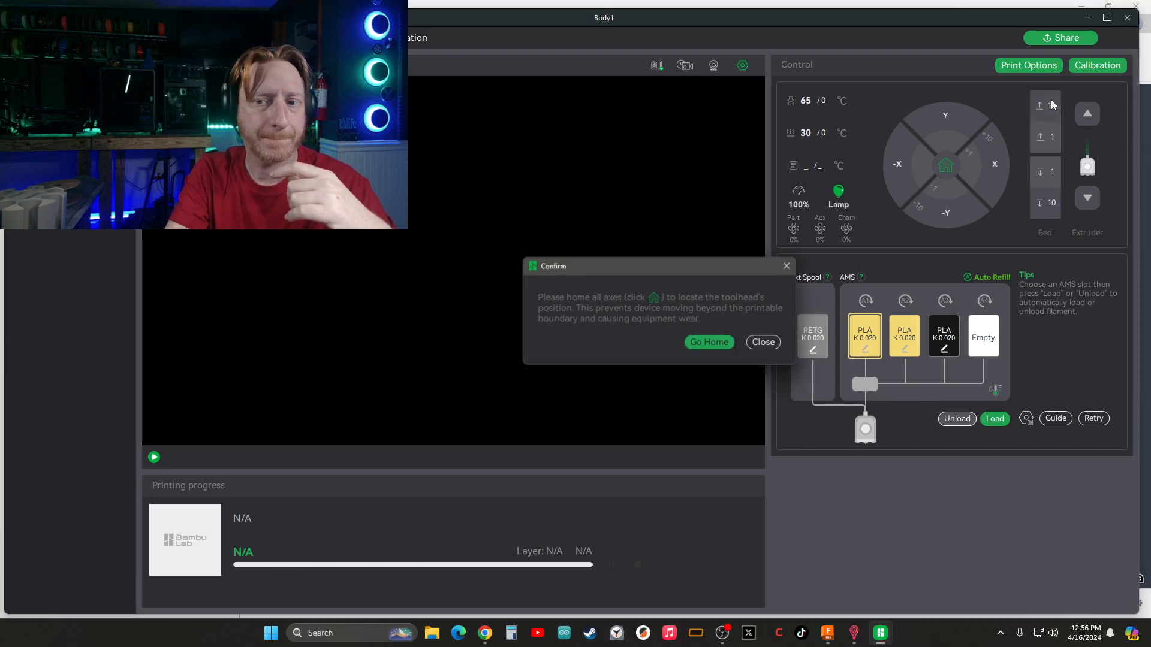
click(765, 343)
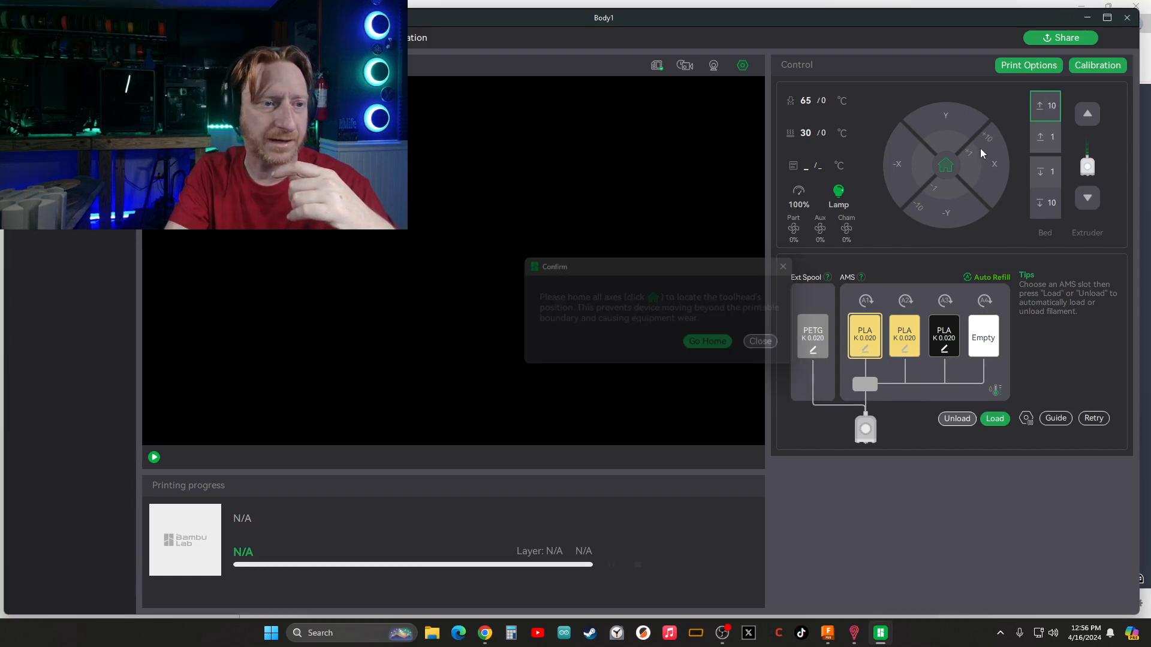
click(1046, 106)
click(765, 342)
click(1048, 105)
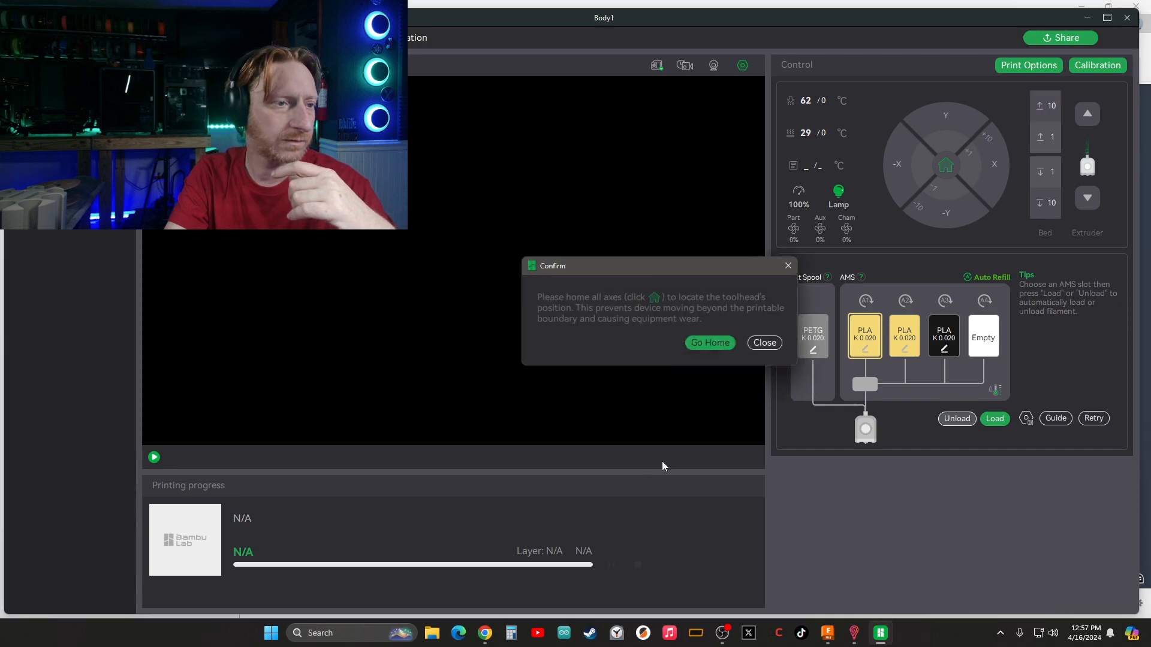
click(757, 343)
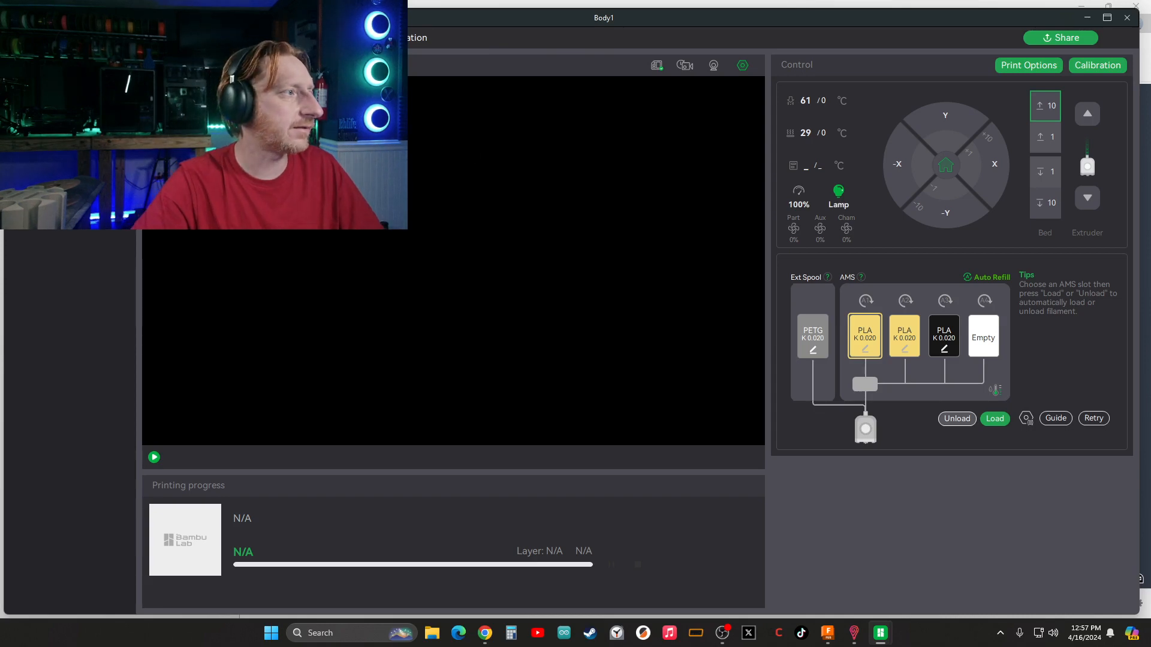
- Send the sliced Body1 plate to the printer again with its PLA mapped to AMS slot A3
click(87, 38)
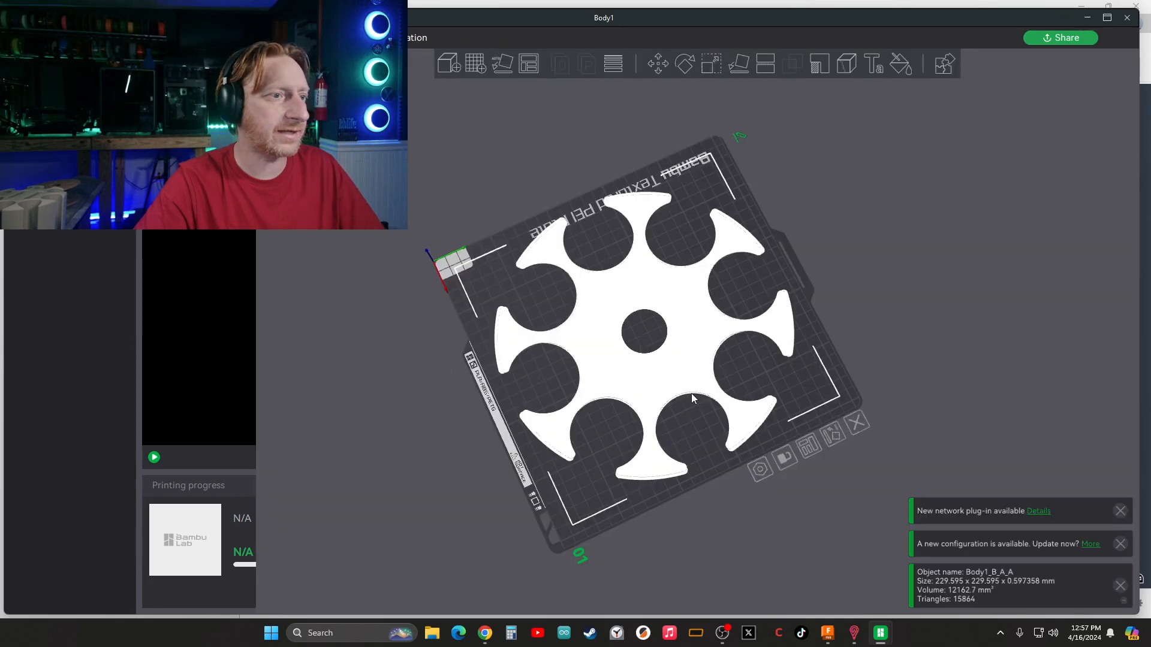
click(1091, 40)
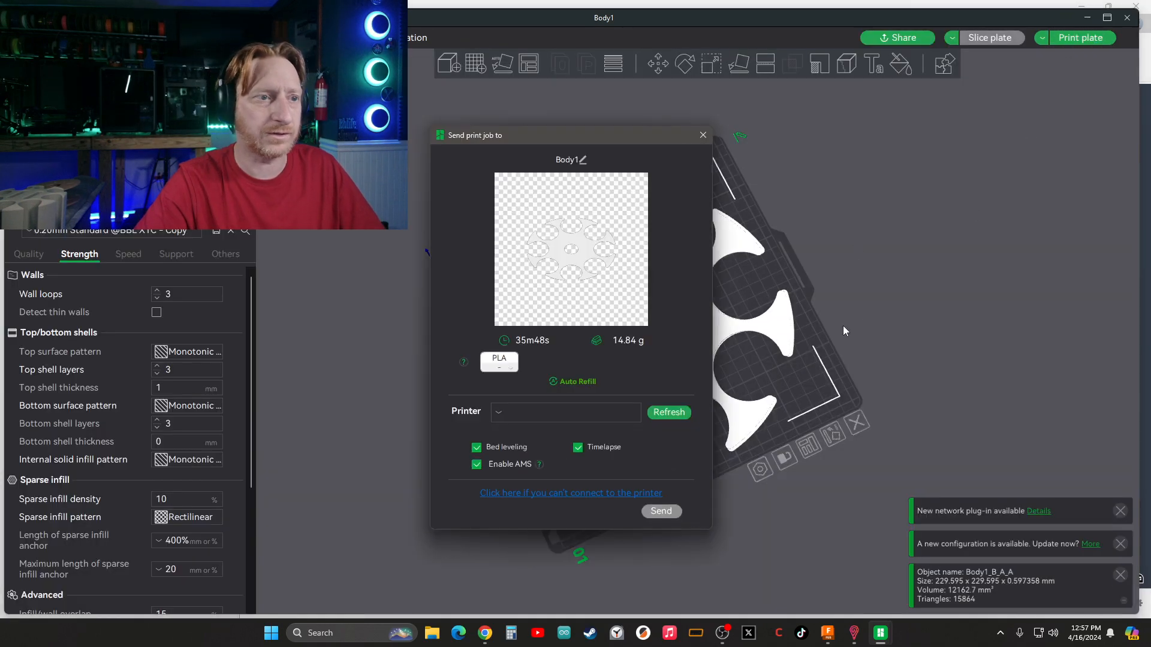
click(500, 362)
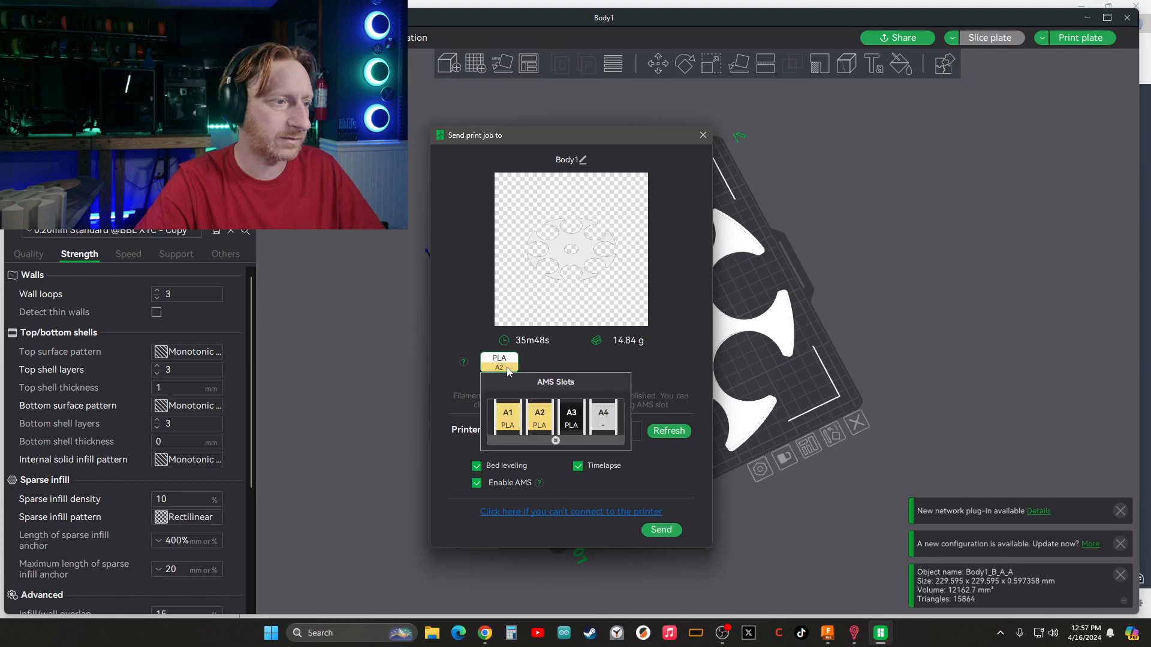
click(582, 421)
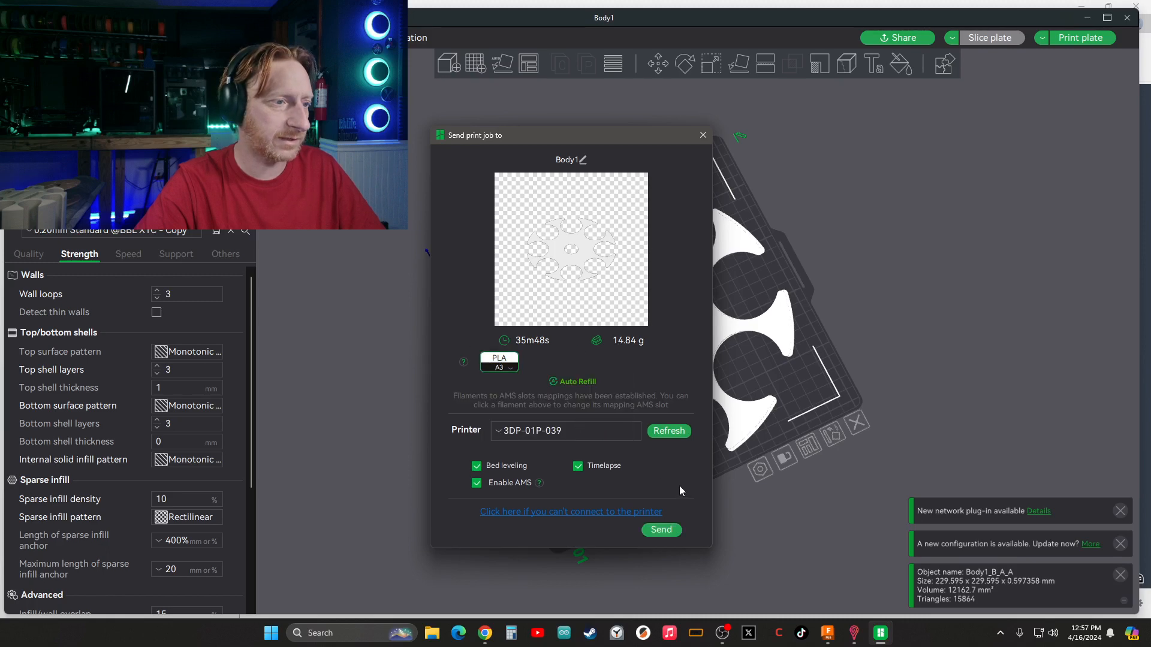
click(663, 534)
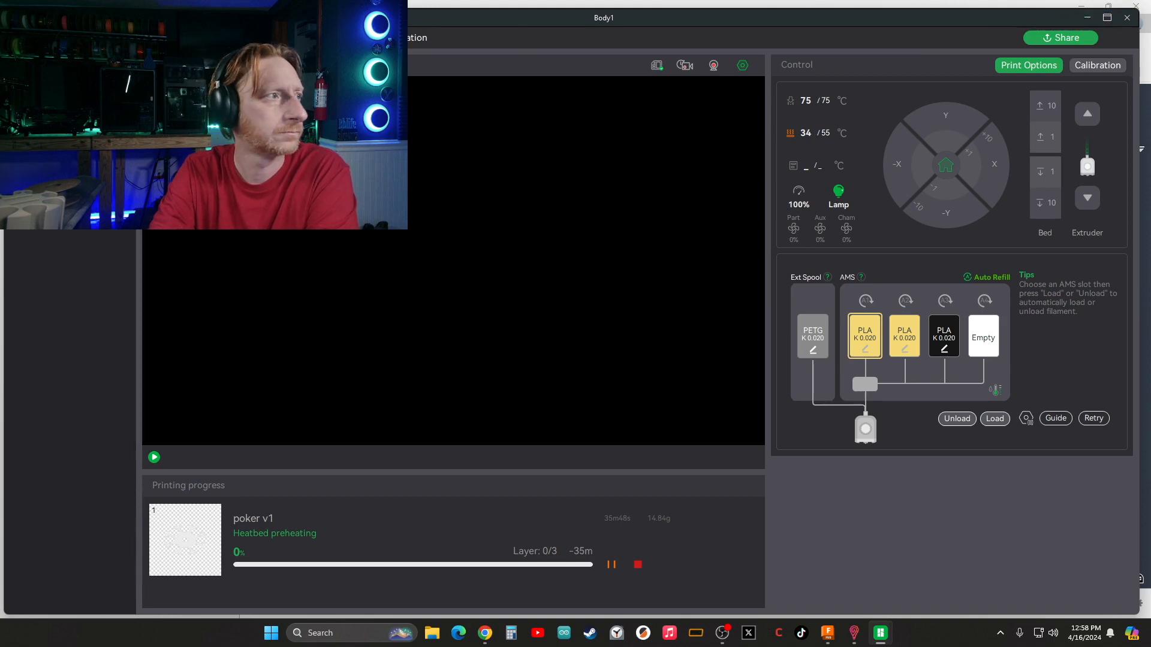
- Check the sliced preview and the print progress, and close the slicer without saving the project
click(150, 37)
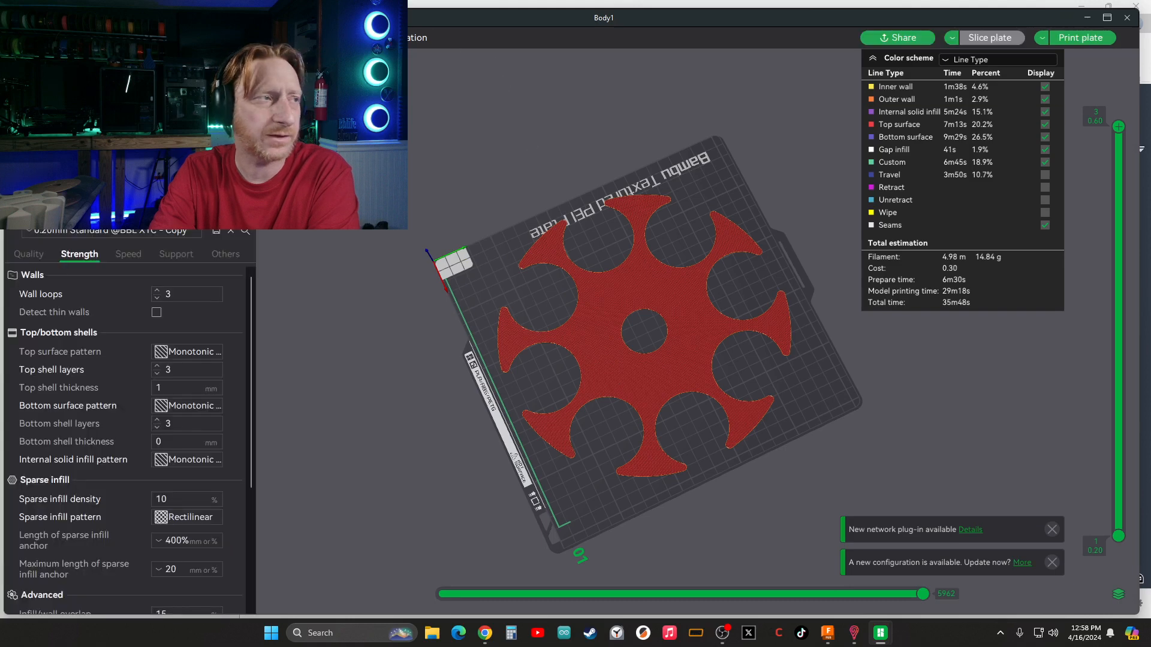
click(229, 38)
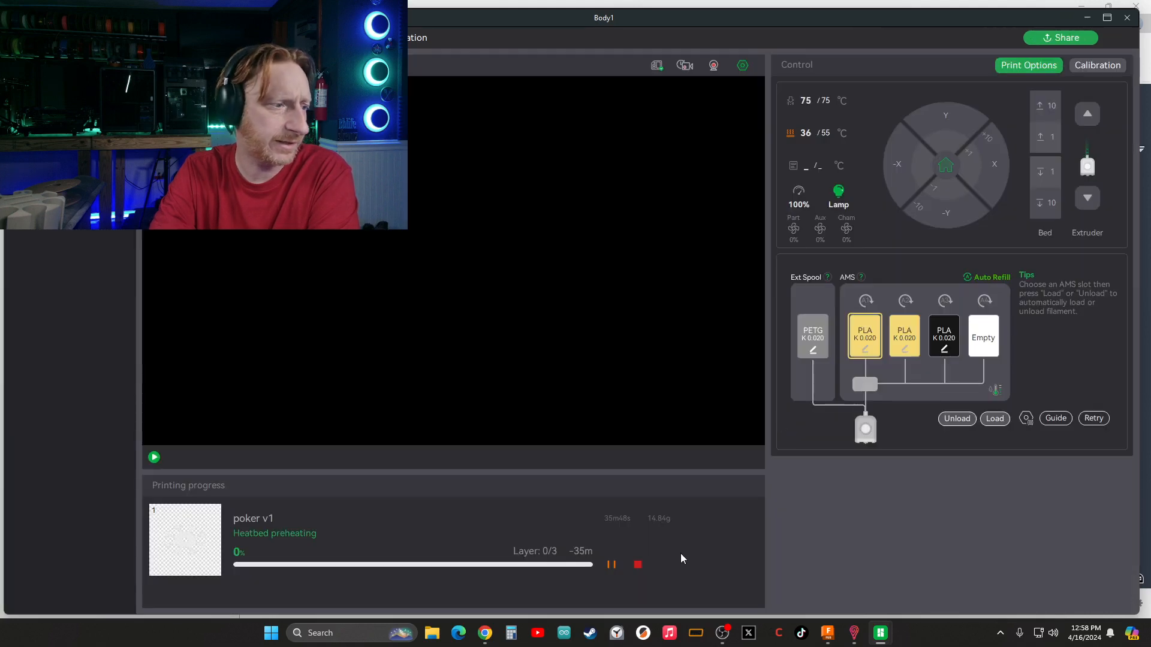
click(1127, 17)
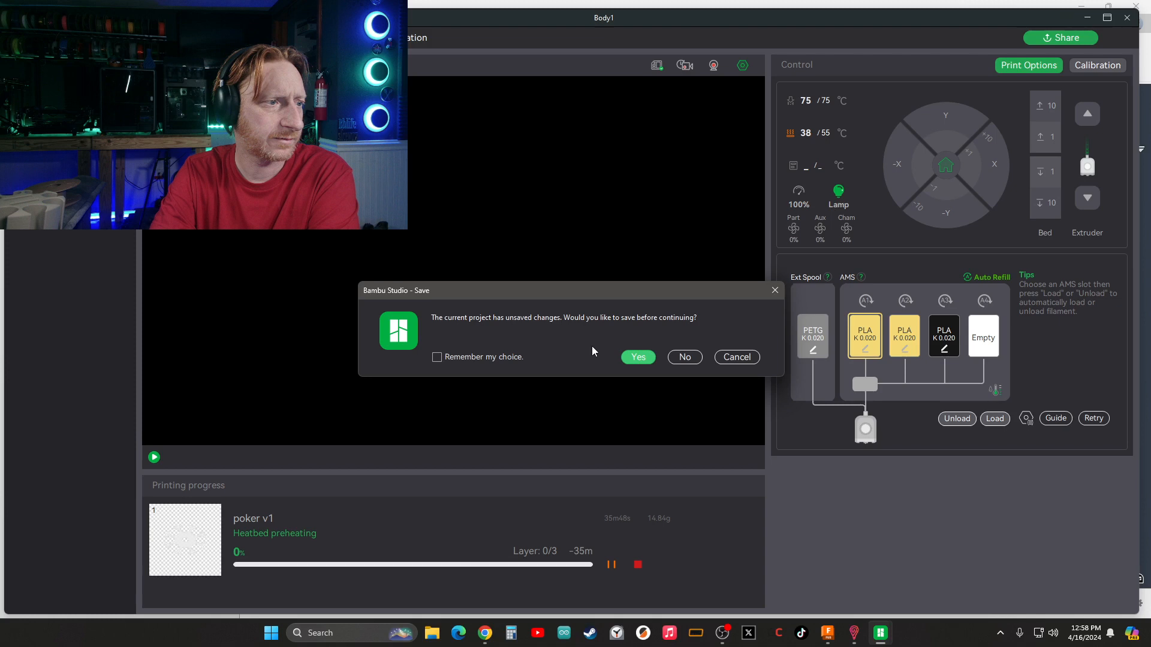
click(680, 357)
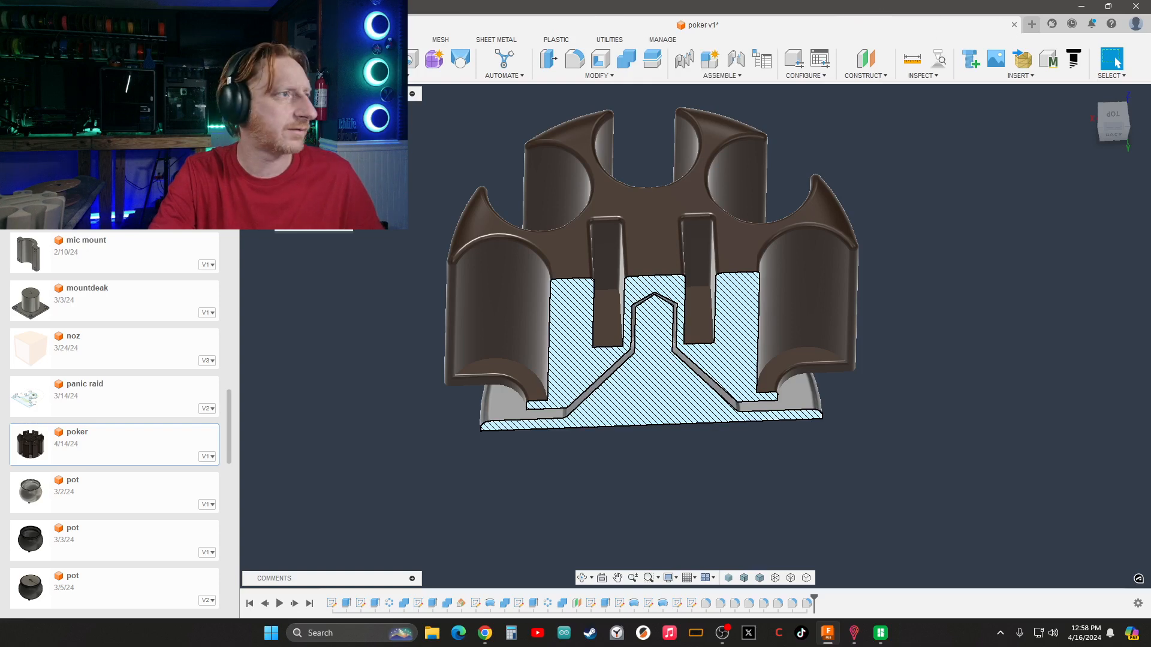
- Save a new version of the poker design in Fusion with the description User Saved
click(270, 24)
key(ctrl+s)
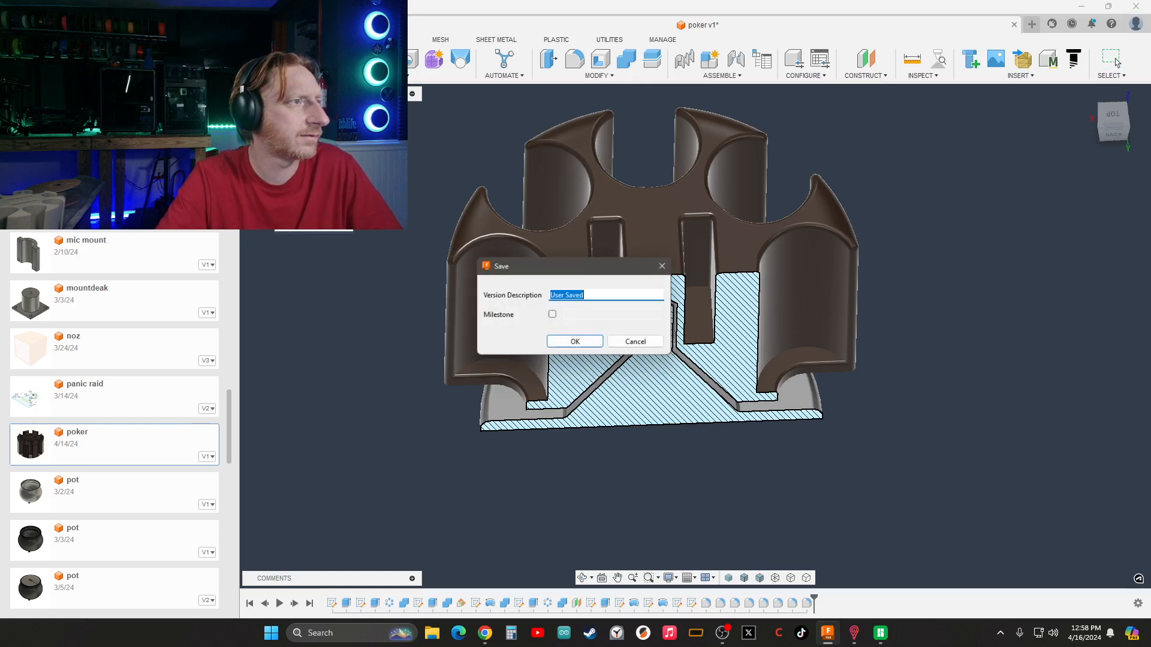
click(587, 348)
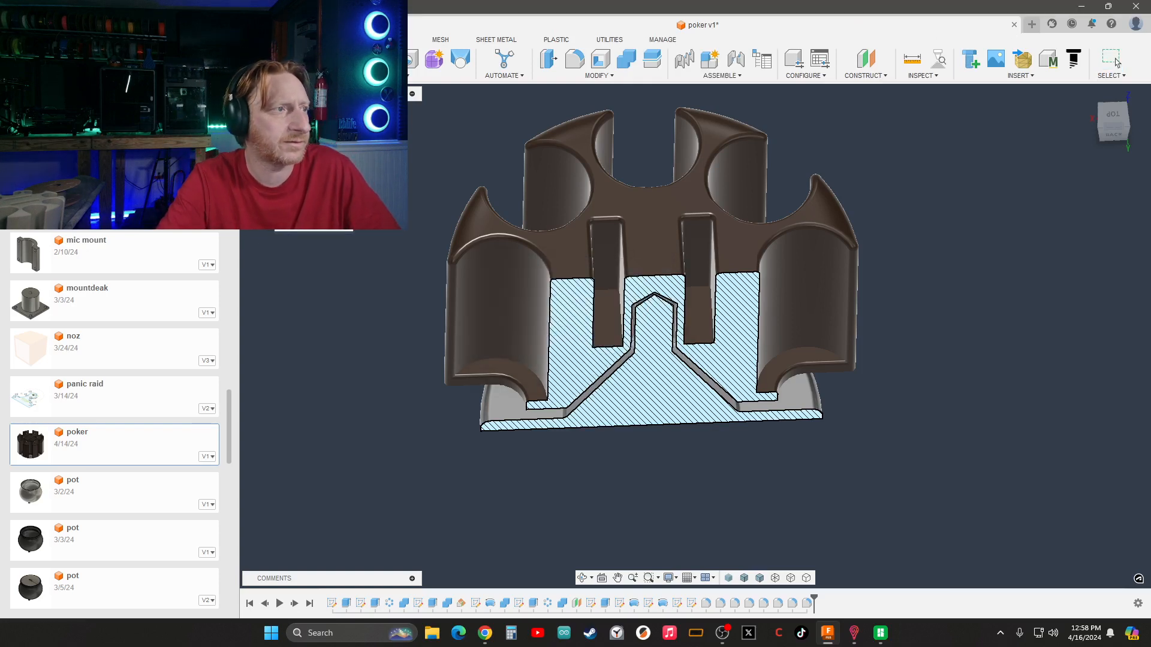
click(1023, 107)
- Examine the sectioned holder from the back, focusing on the gap around the central pointed post and the two slots beside it
mouse_move(852, 393)
shift+middle_down()
mouse_move(845, 355)
mouse_move(830, 461)
mouse_move(827, 432)
mouse_move(904, 365)
mouse_move(938, 315)
mouse_move(838, 260)
mouse_move(833, 277)
shift+middle_up()
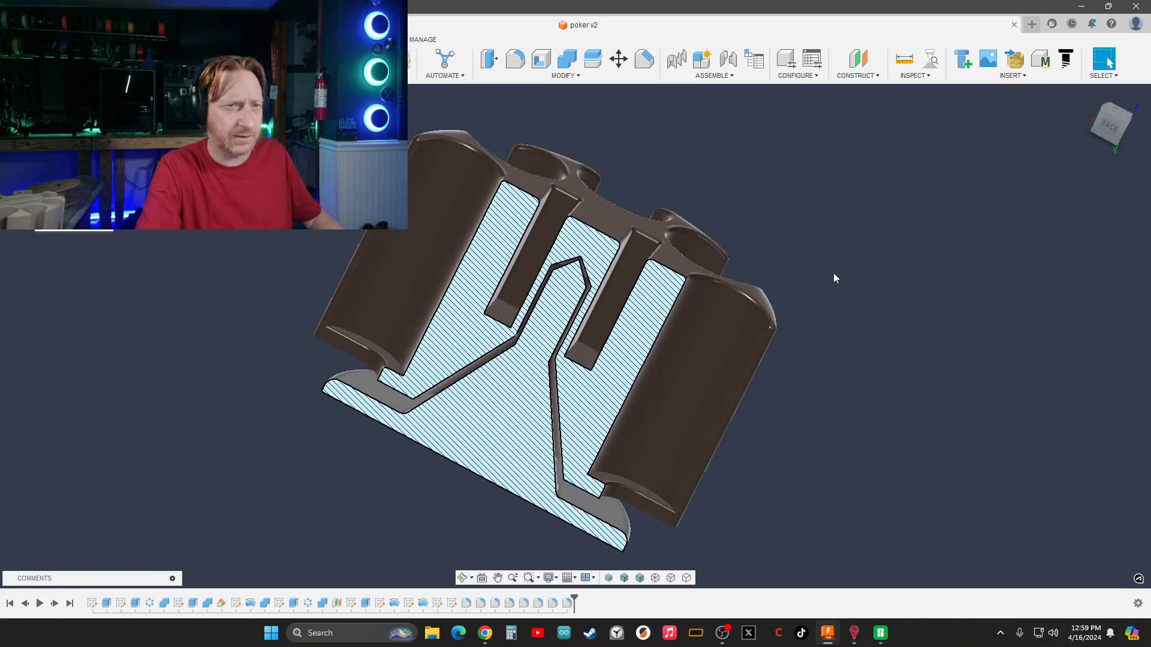
shift+middle_drag(946, 327, 908, 377)
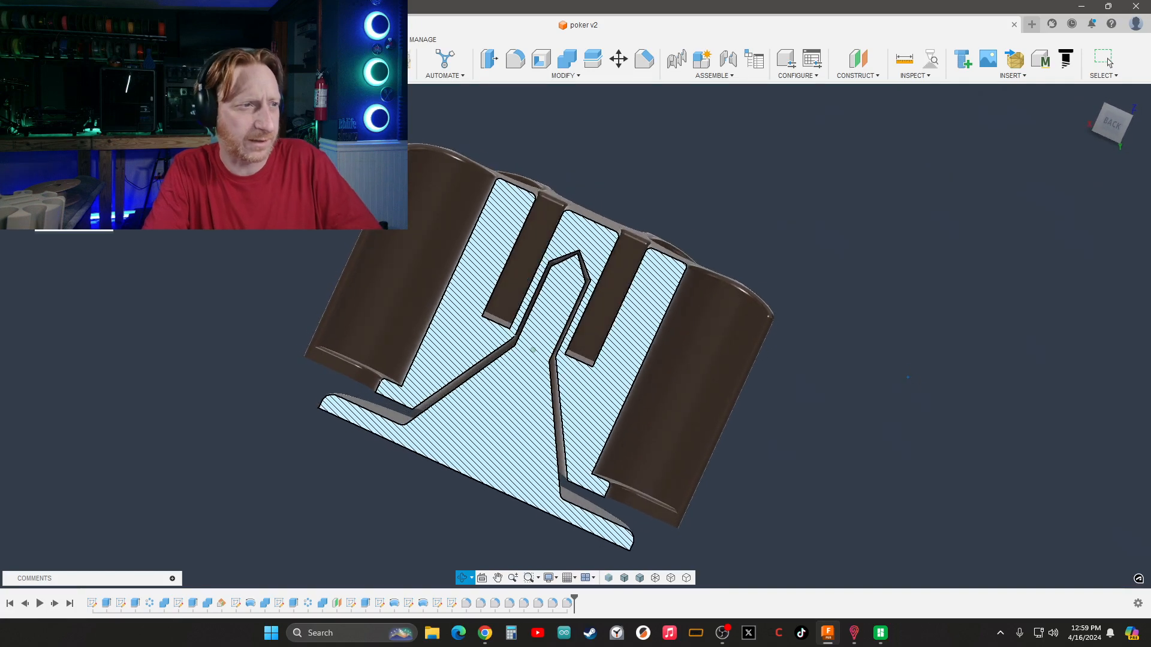
scroll(577, 288, up, 5)
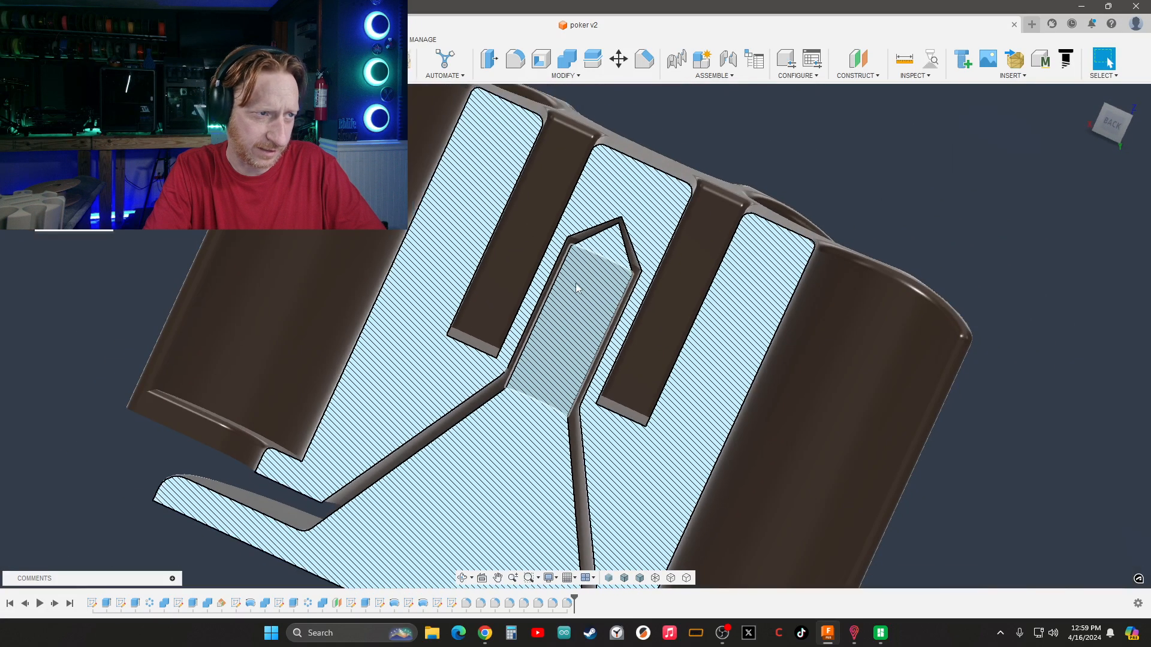
scroll(577, 288, down, 2)
shift+middle_drag(1098, 430, 1097, 174)
click(1112, 120)
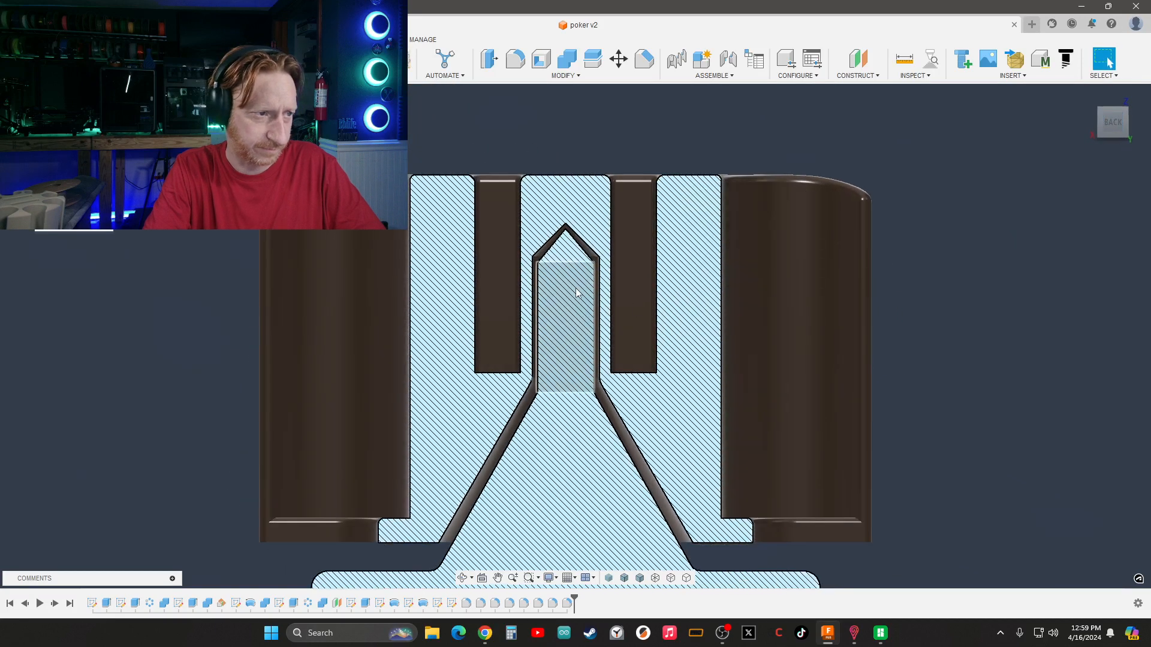
scroll(576, 293, up, 5)
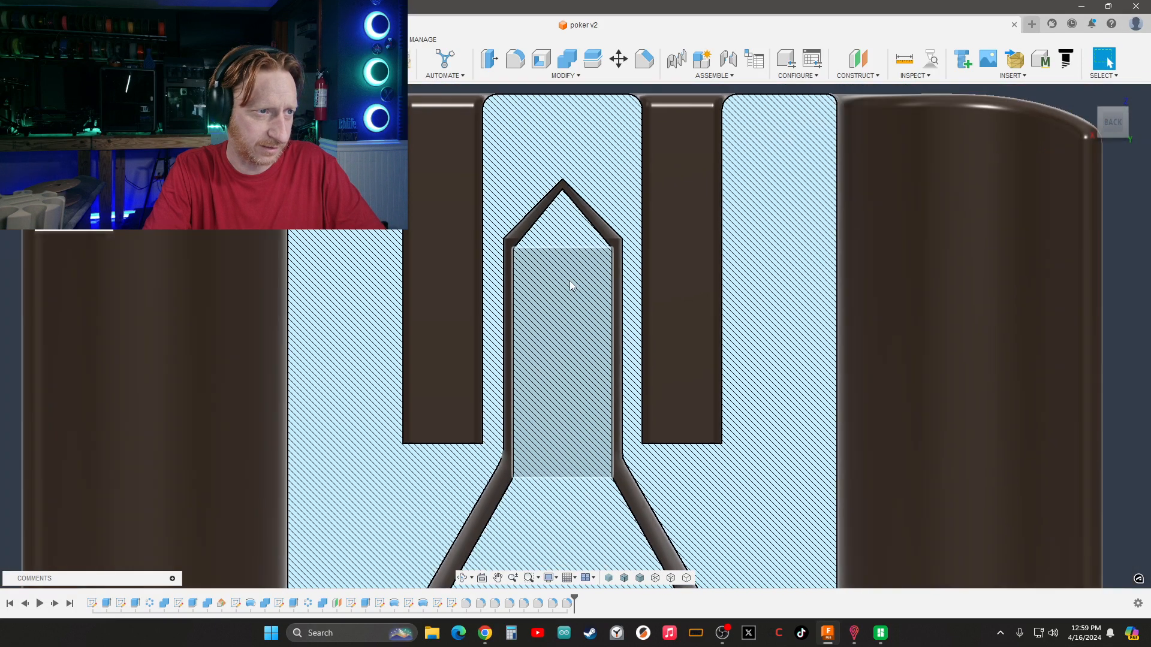
scroll(571, 286, down, 2)
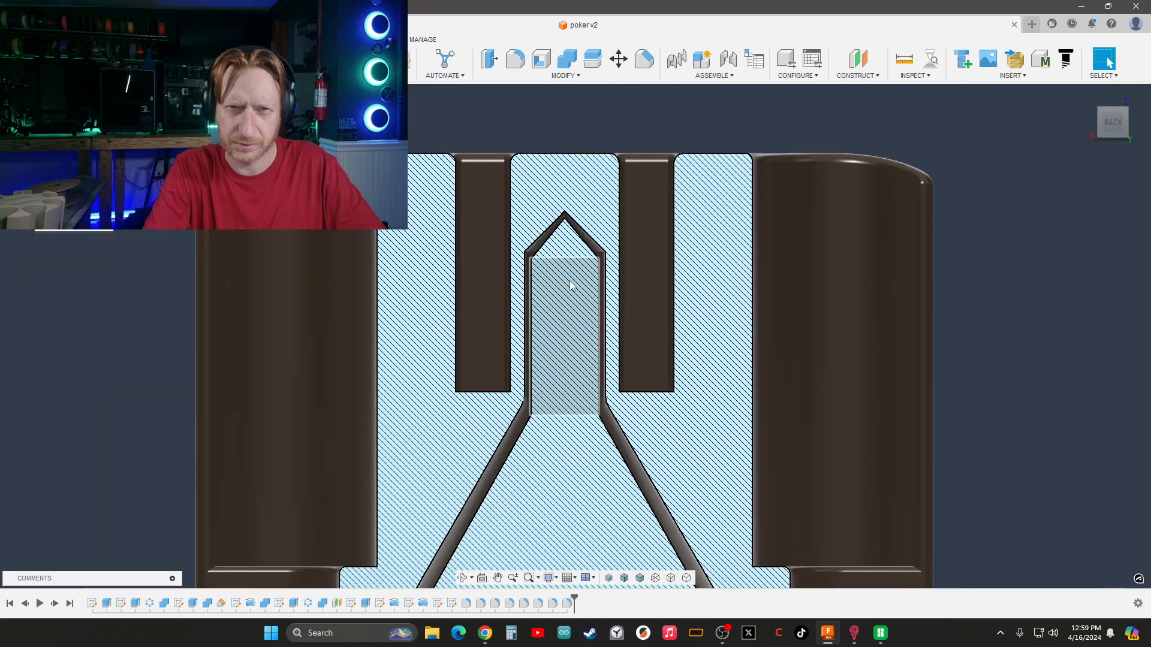
scroll(571, 286, down, 3)
scroll(566, 281, up, 4)
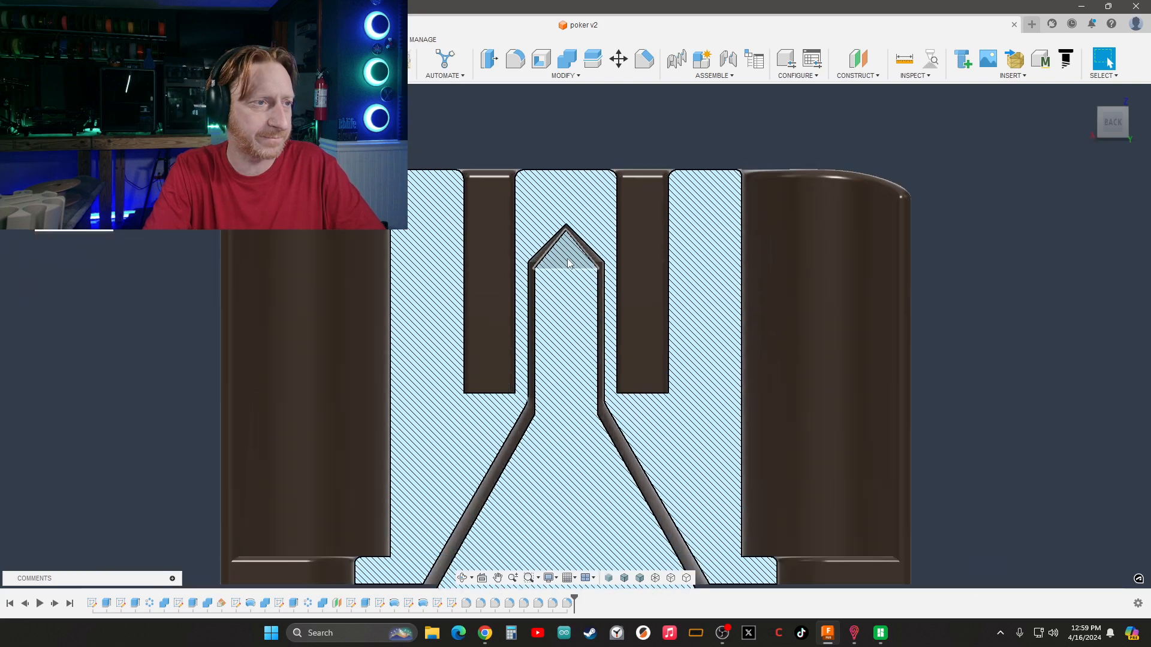
scroll(568, 275, down, 3)
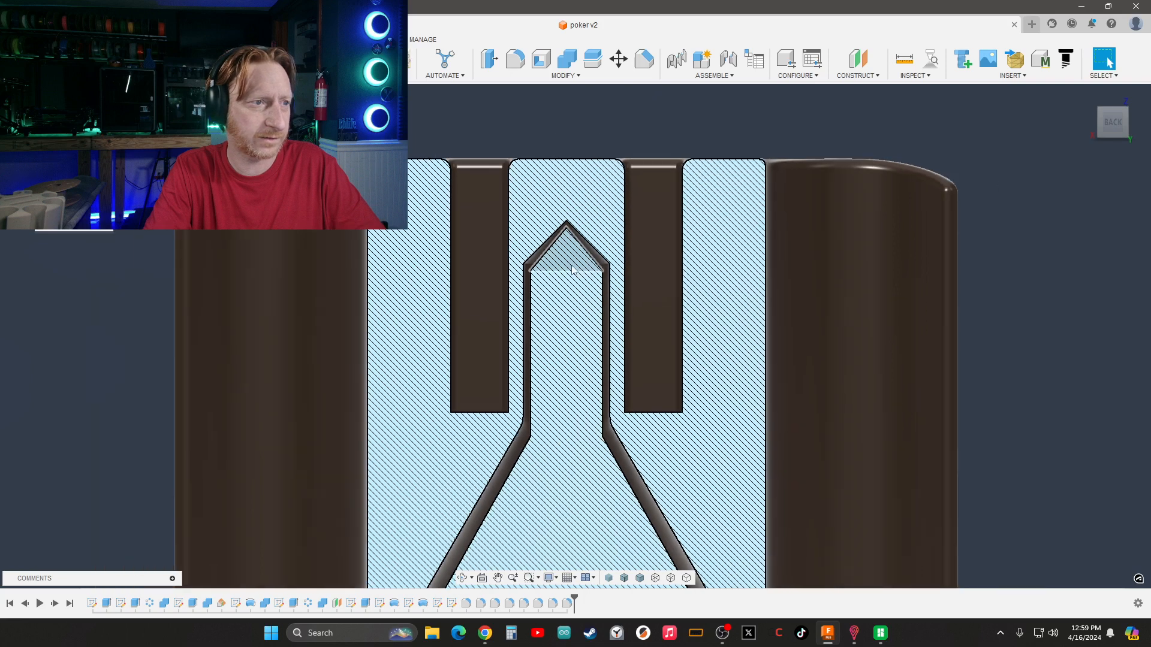